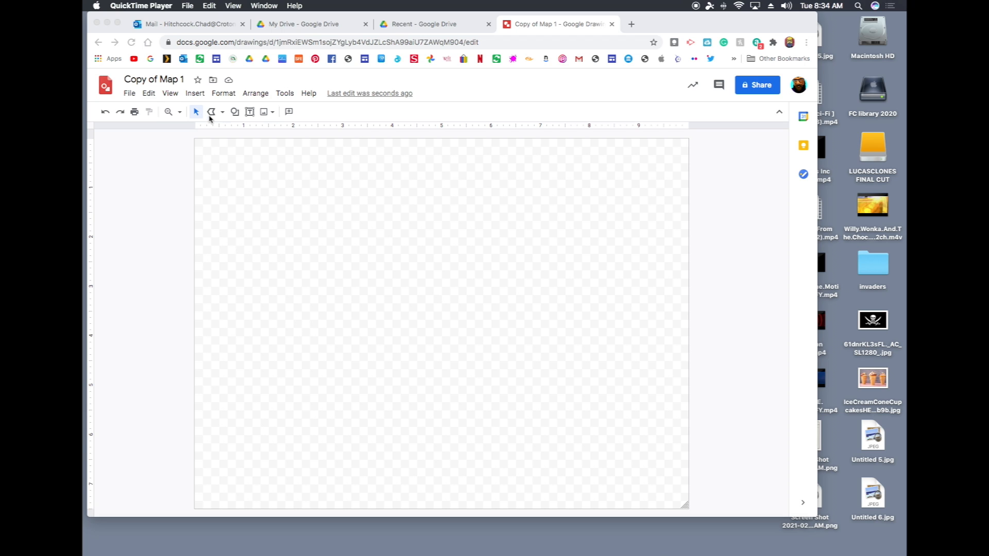
Redo the insertion of the horizontal scroll shape and its enlargement to fill the whole page
left_click(144, 91)
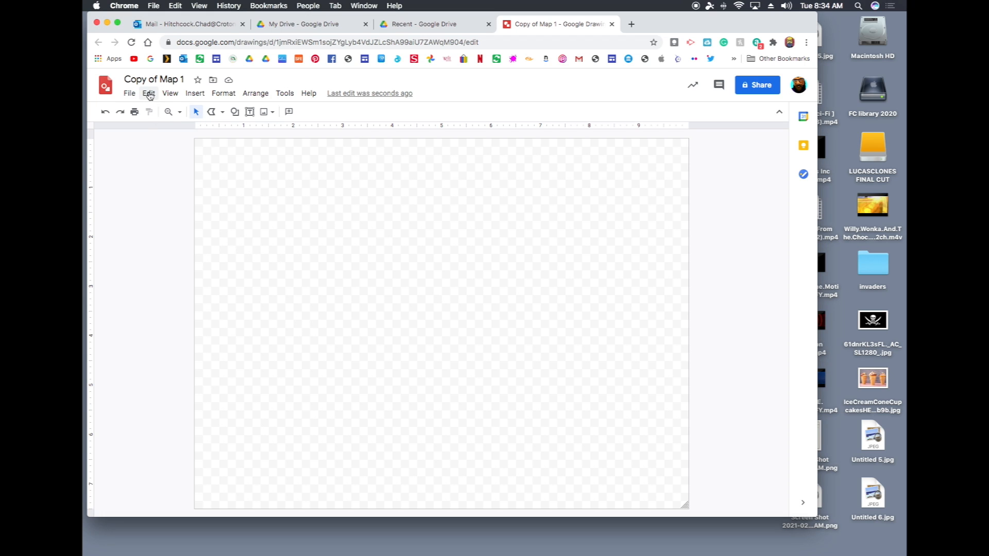
left_click(149, 93)
left_click(165, 128)
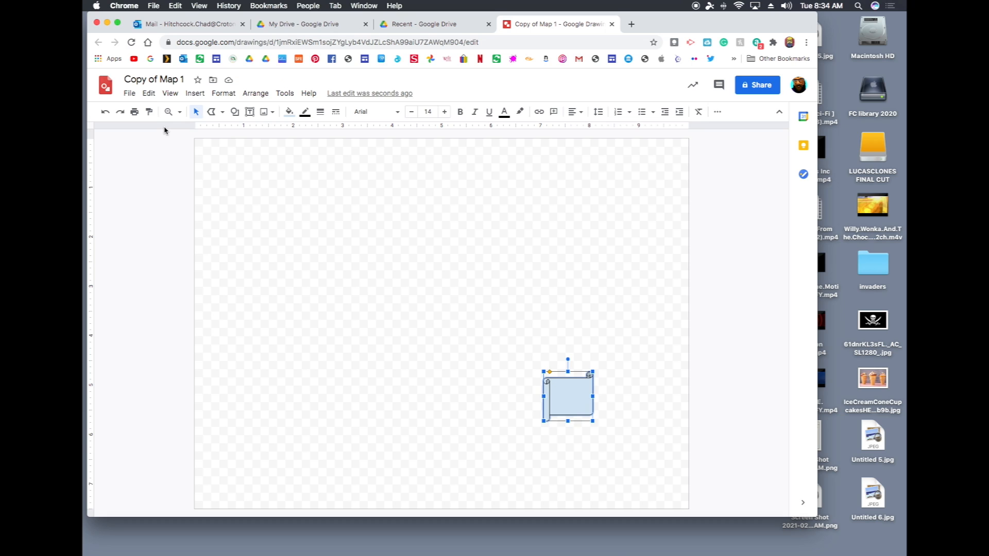
key("super+z")
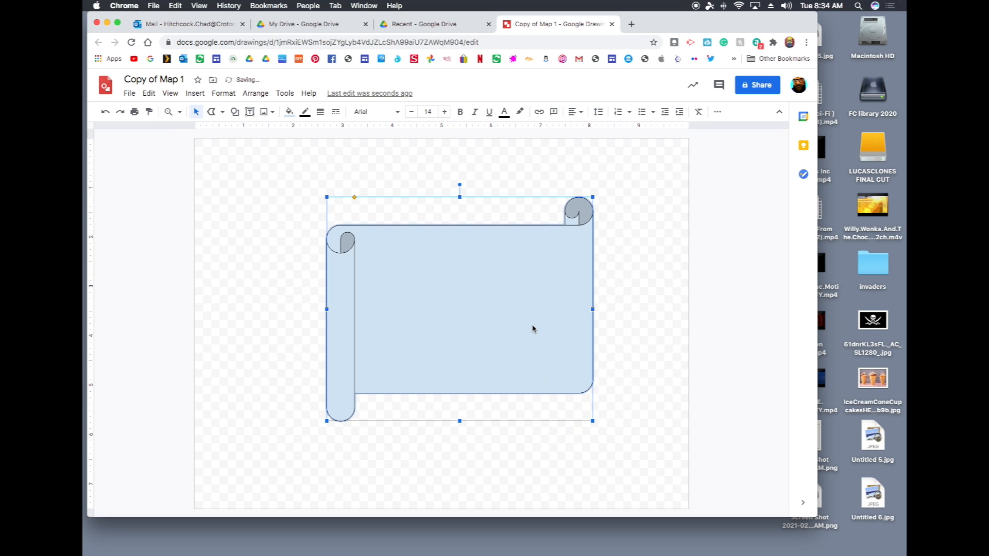
key("super+z")
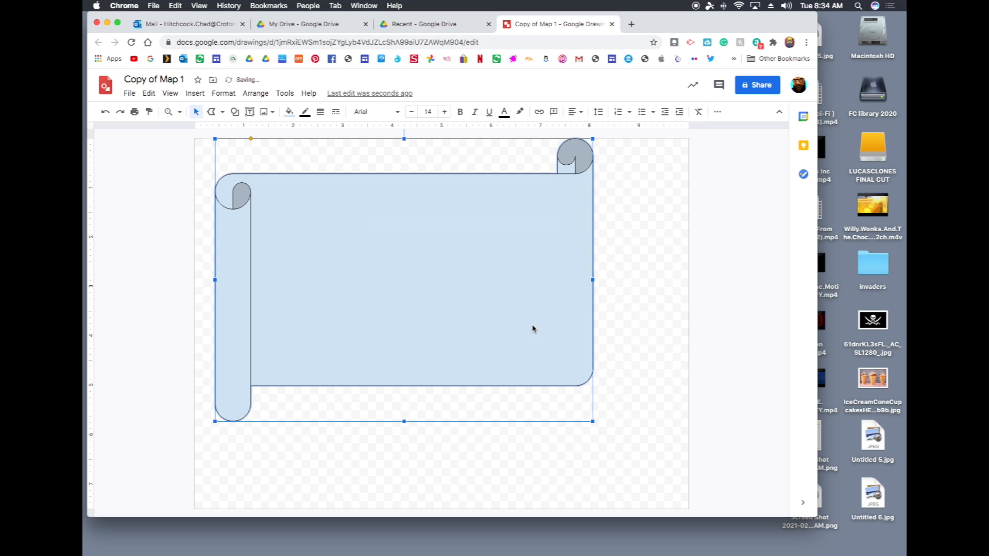
key("super+z")
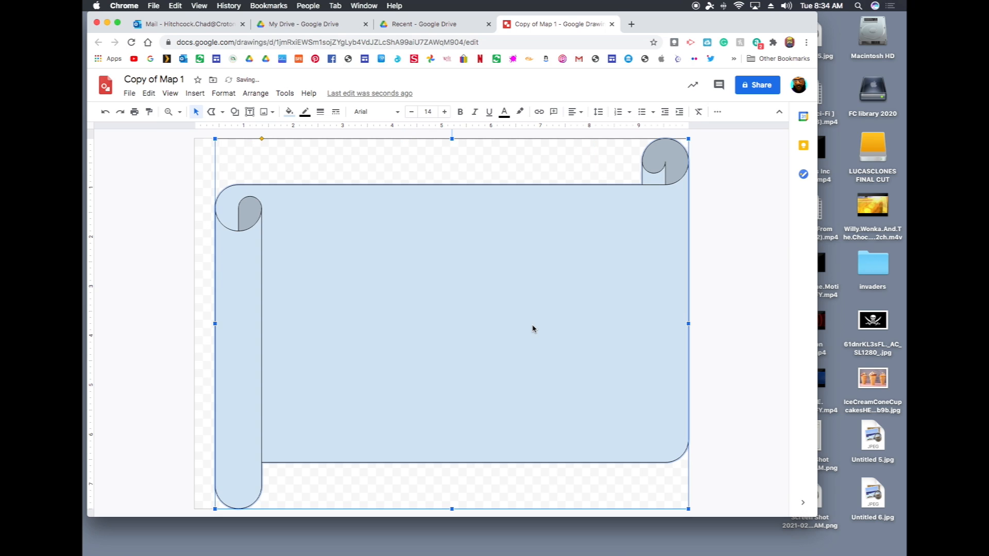
key("super+z")
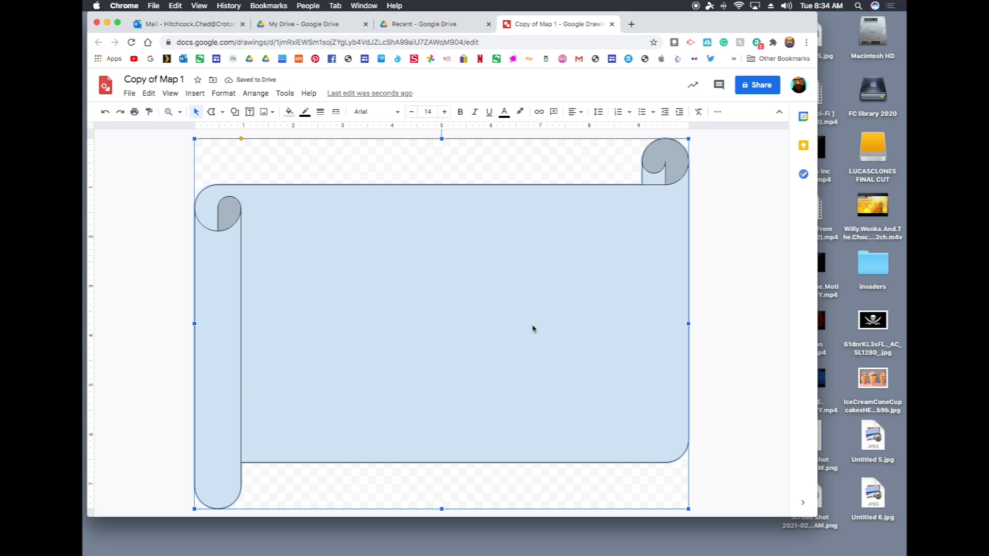
Redo the scroll's restyling with no outline and a light yellow fill, and its move off the right side of the page
key("super+z")
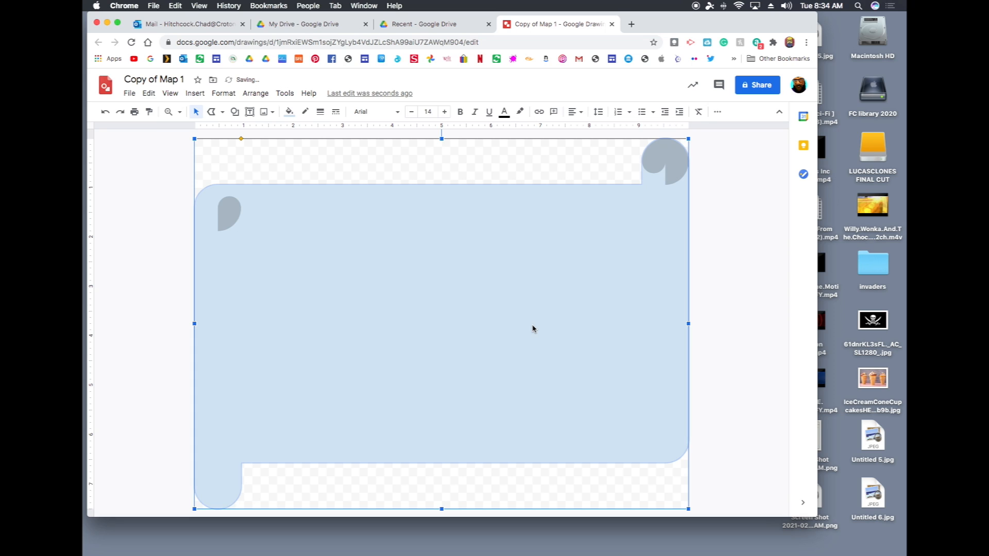
key("super+z")
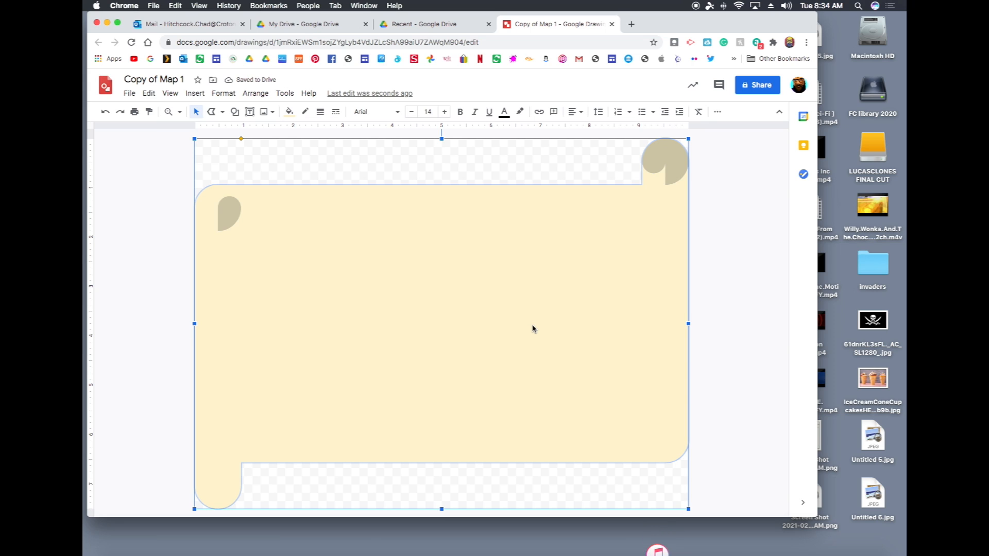
key("super+z")
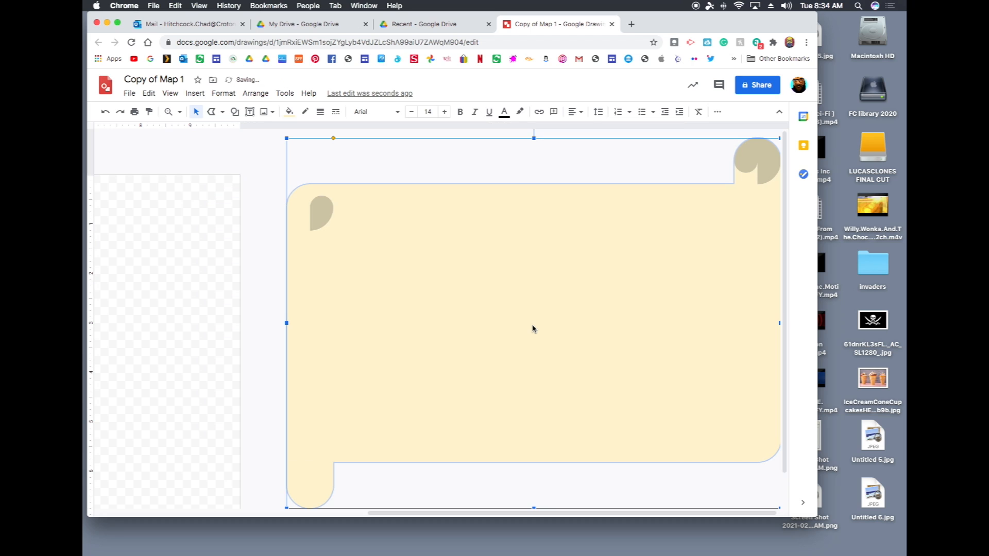
Redo the dark gray rectangle covering the page and the placement of the scroll in front of it
key("super+z")
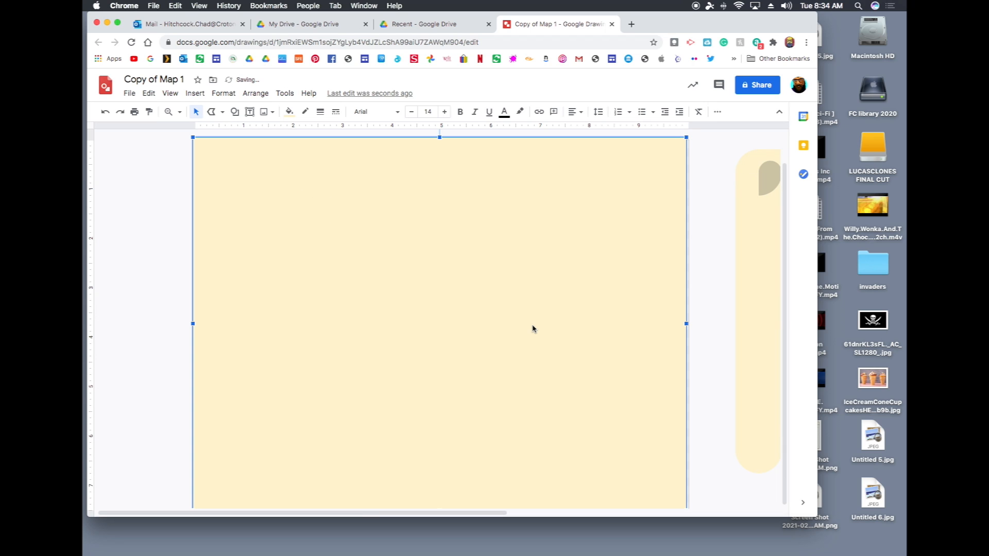
key("super+z")
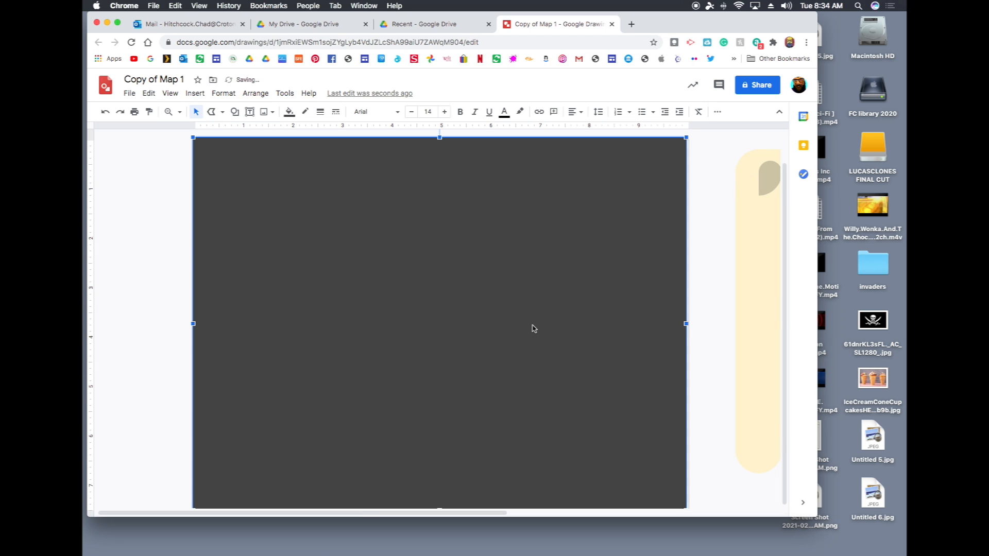
key("super+z")
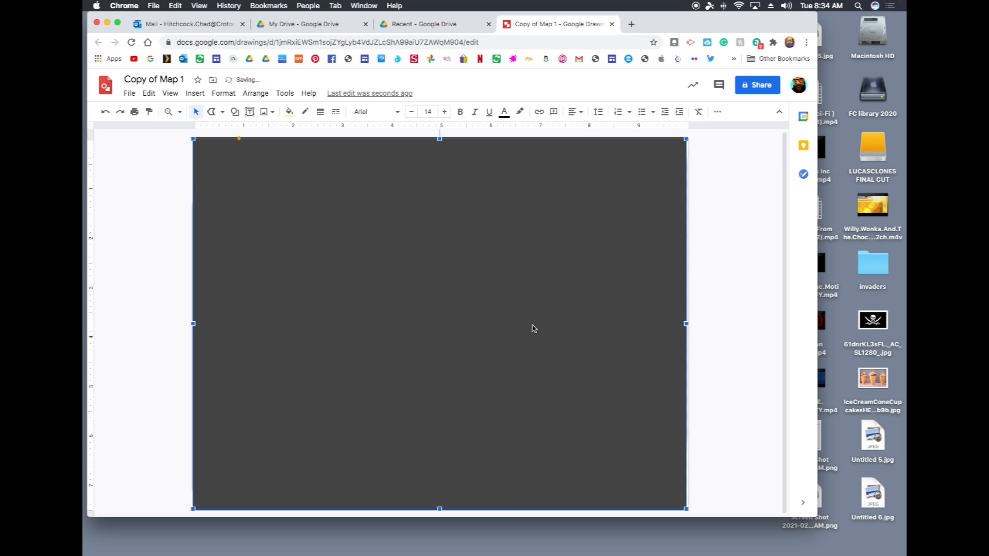
key("super+z")
key("super+z")
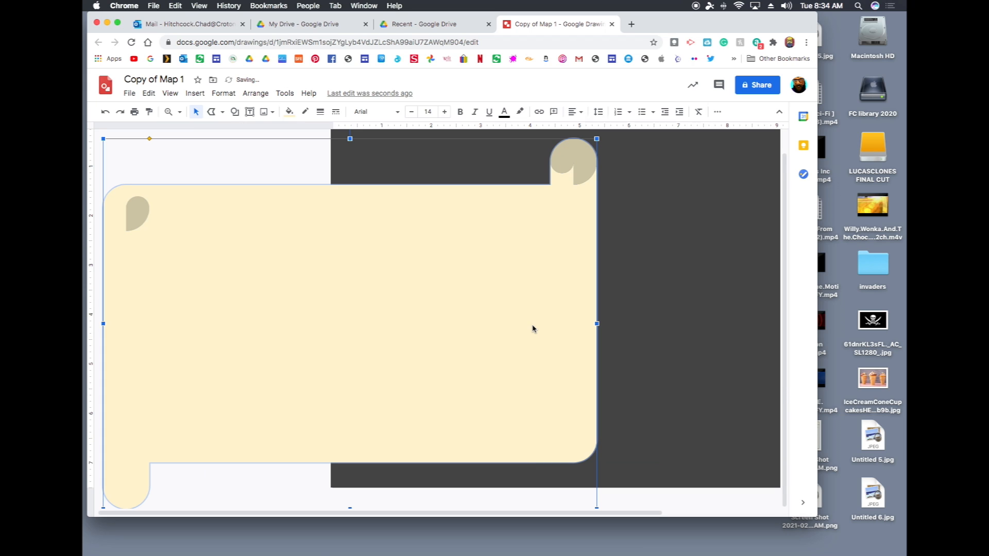
key("super+z")
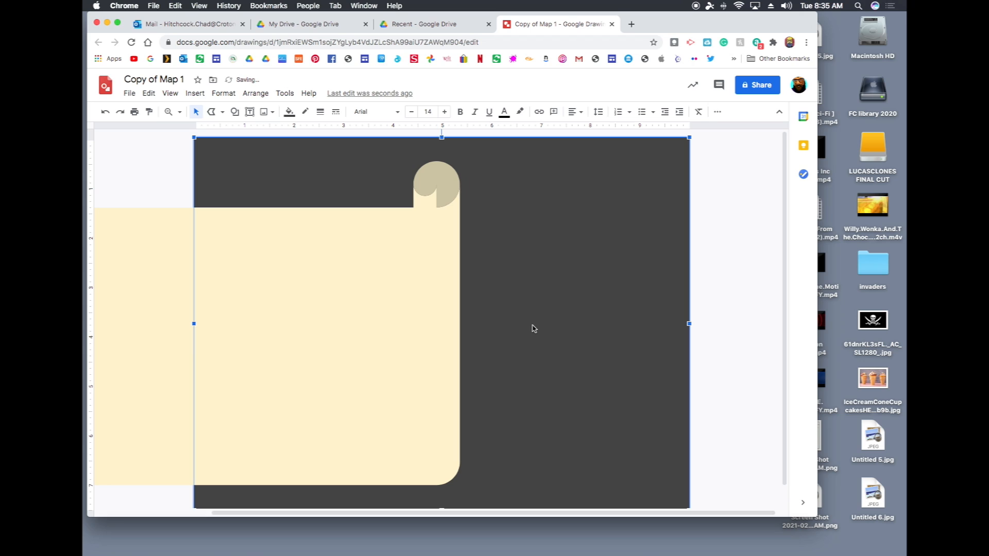
key("super+z")
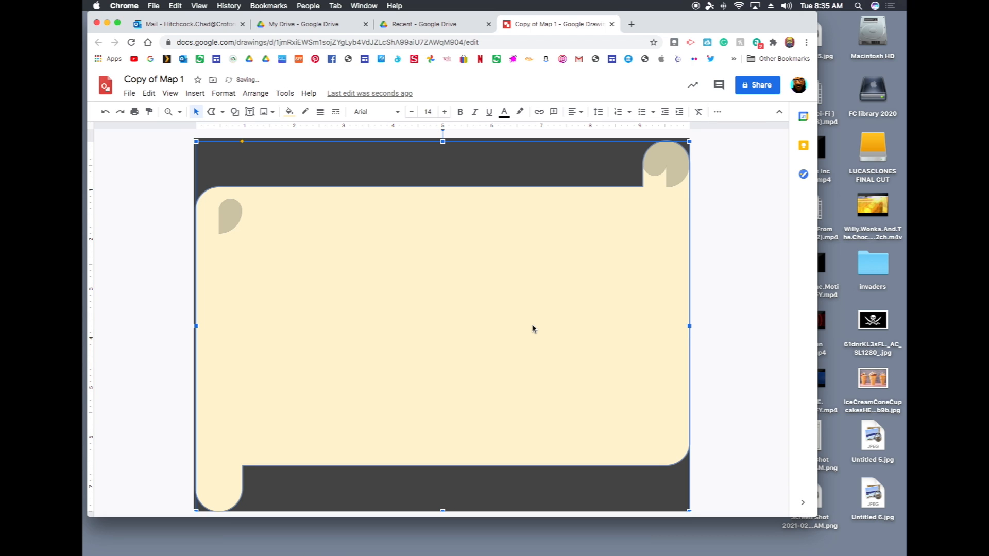
Redo the reduction of the scroll's curled ends so its flat area nearly fills the page
key("super+z")
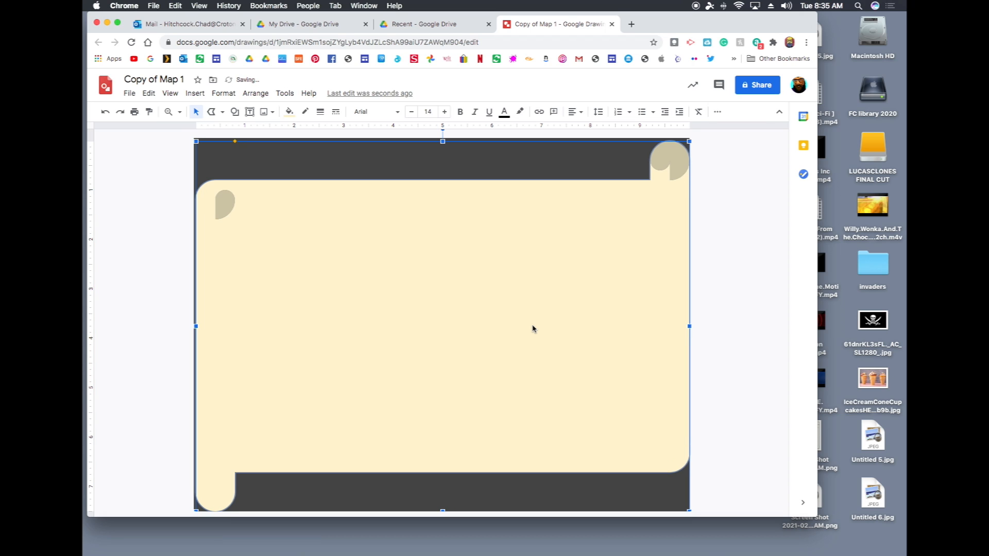
key("super+z")
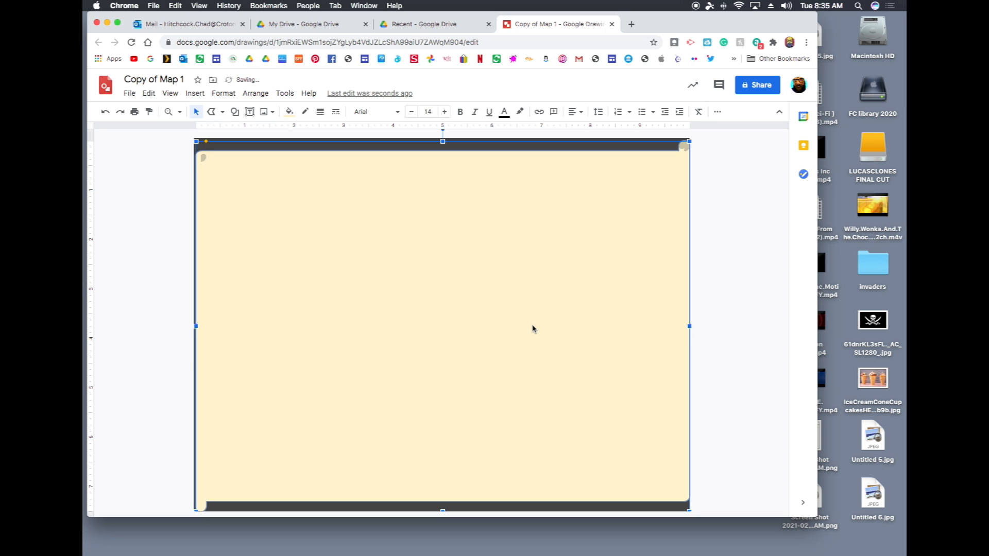
key("super+z")
key("super+z")
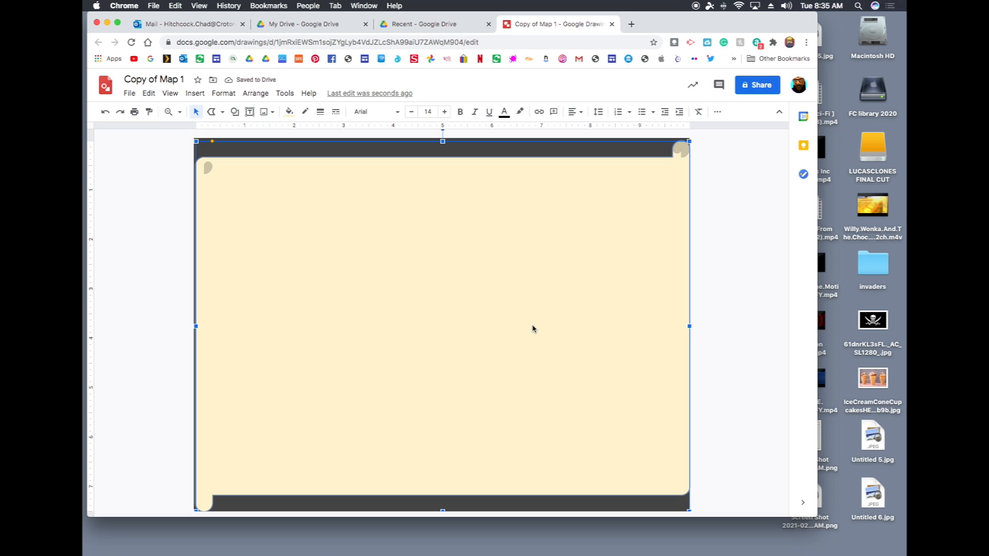
Redo the small mountain near the scroll's left edge, made of a yellow triangle and a narrow tan shaded face
key("super+z")
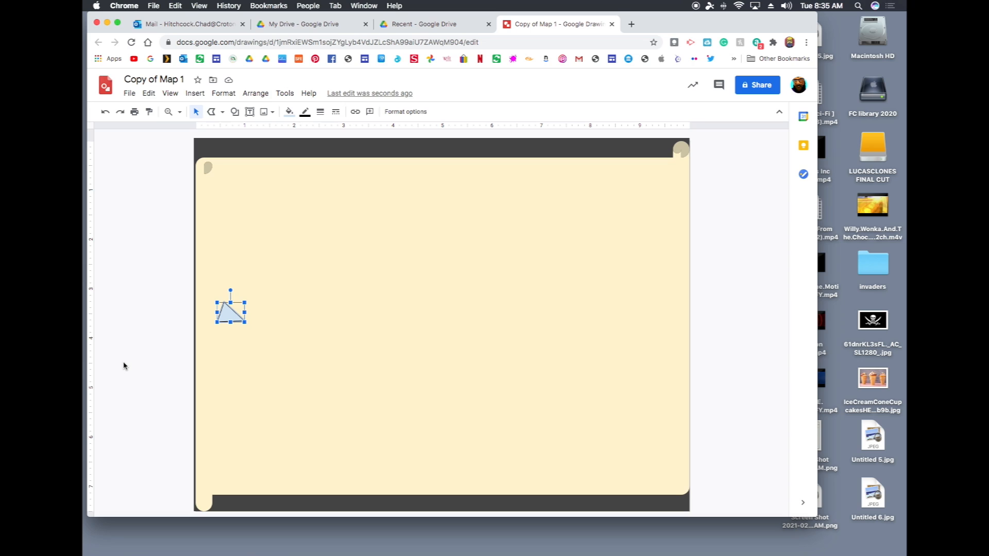
key("super+z")
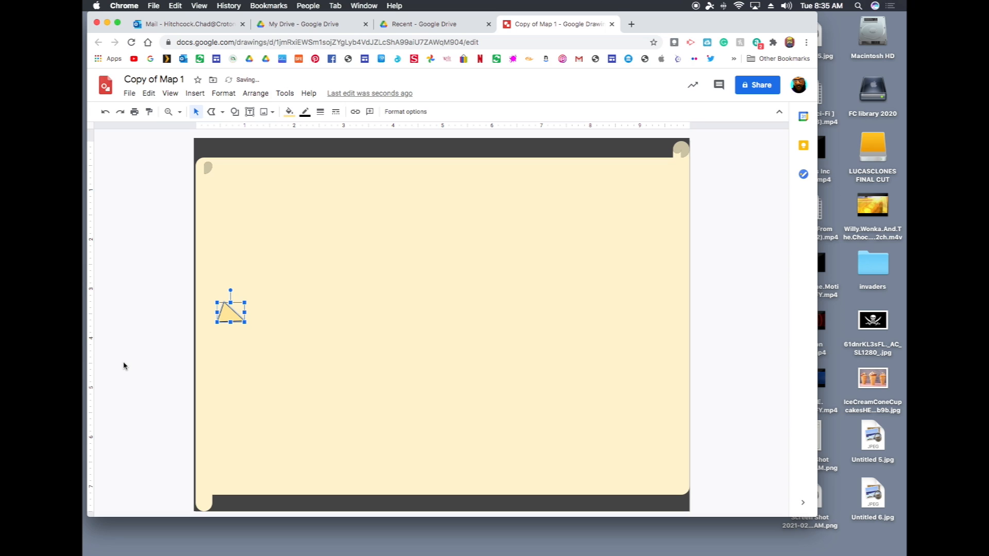
key("super+z")
key("super+z")
key("super+z")
Apply the custom fill color #b09e69ff to the mountain's narrow shaded face
left_click(294, 113)
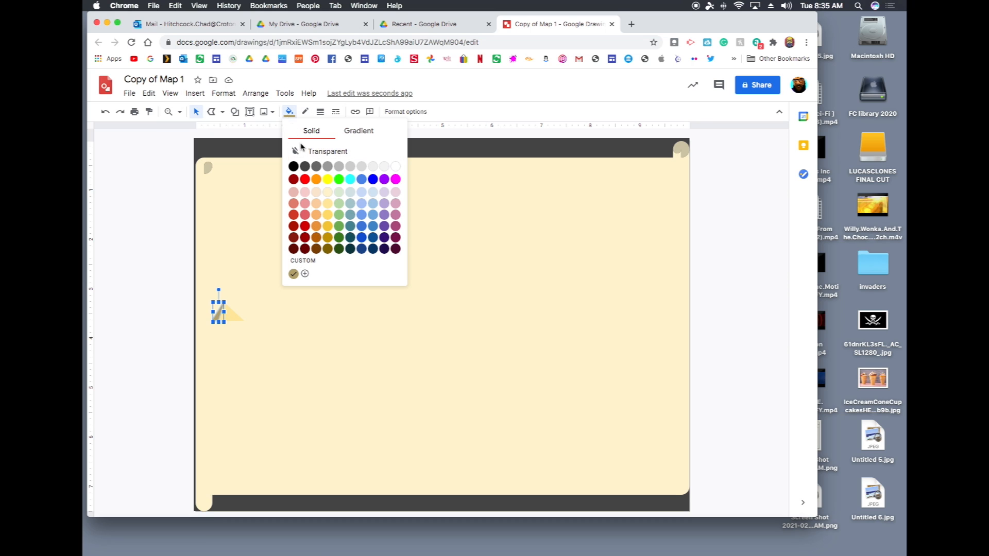
left_click(304, 273)
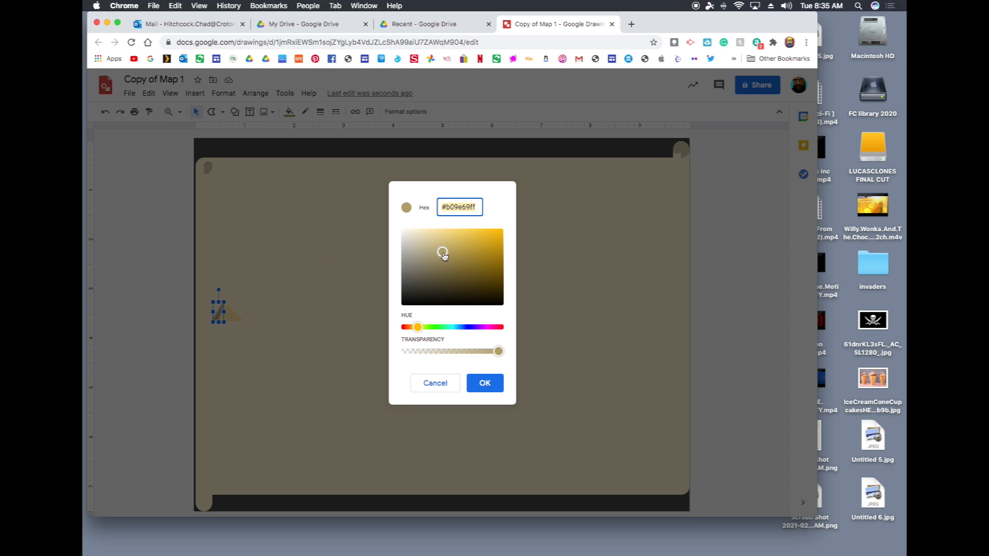
left_click(483, 392)
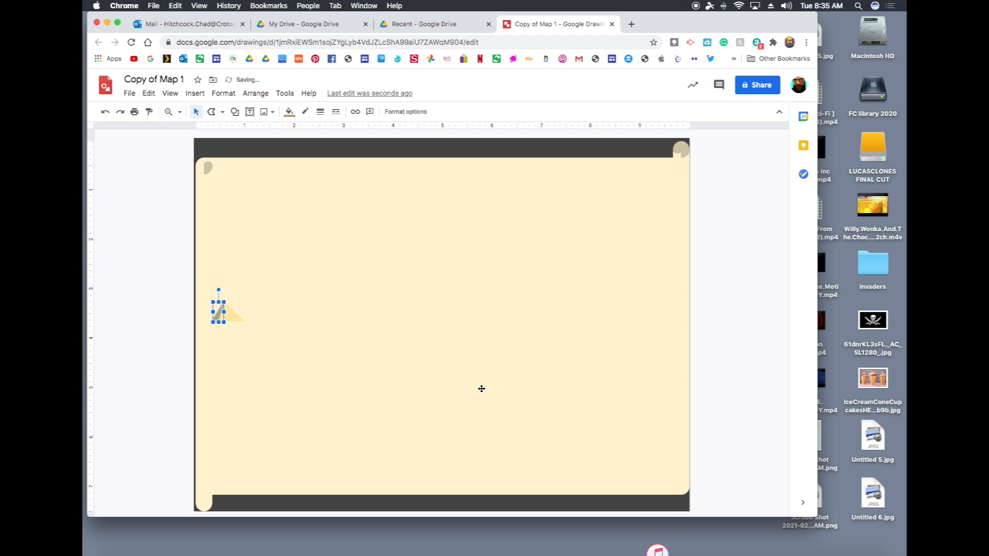
left_click(169, 370)
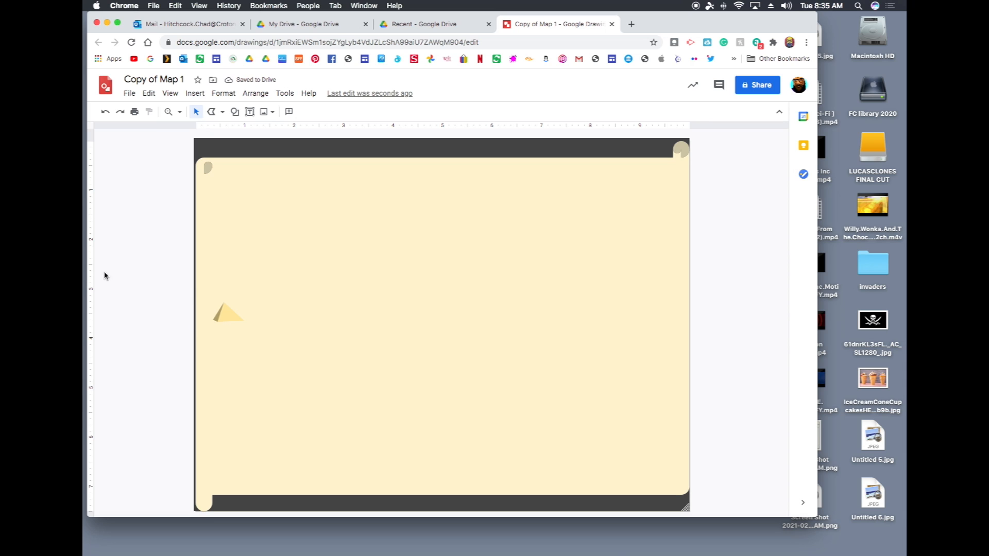
Select only the mountain's two faces, excluding the scroll and dark background, and duplicate them four times
left_click_drag(151, 227, 240, 353)
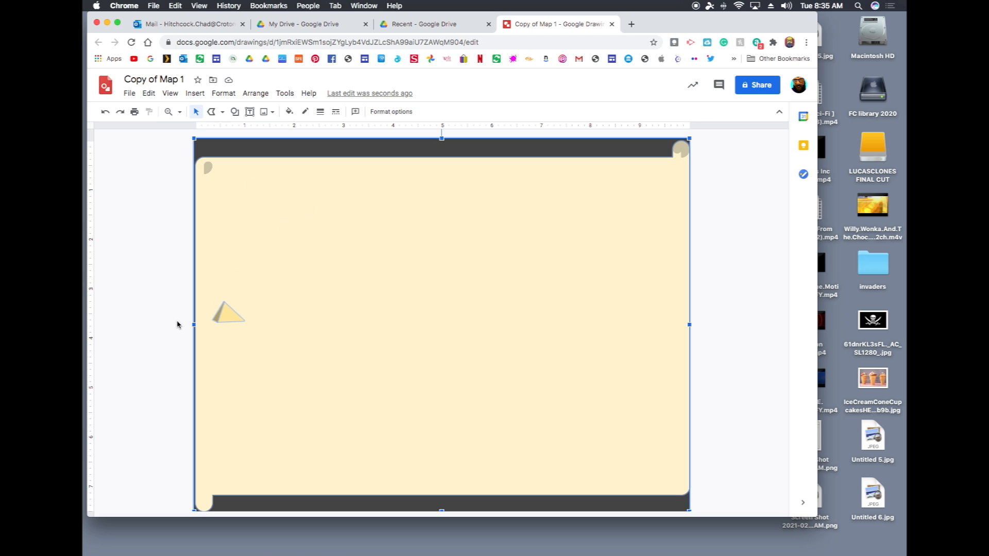
left_click_drag(131, 281, 244, 360)
left_click(292, 150, "shift")
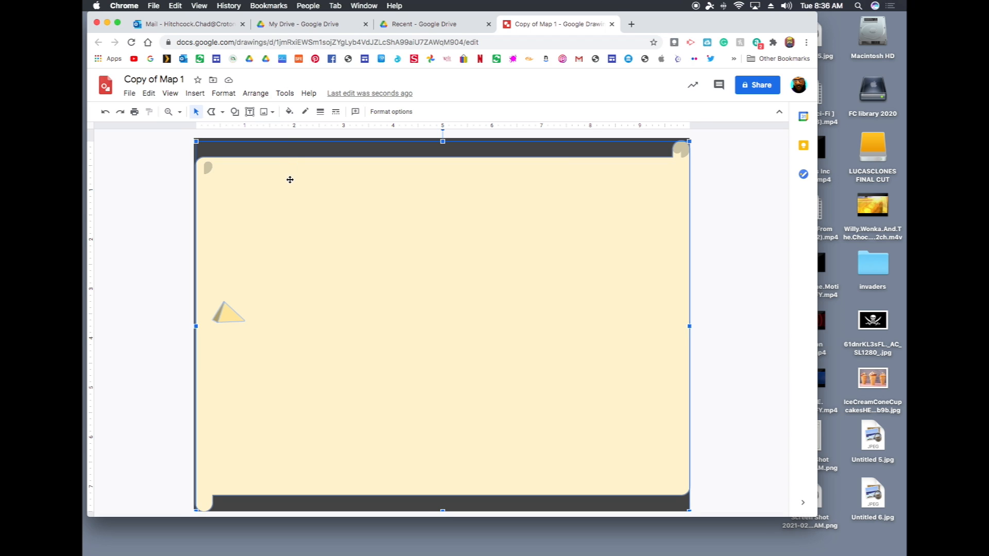
key("Tab")
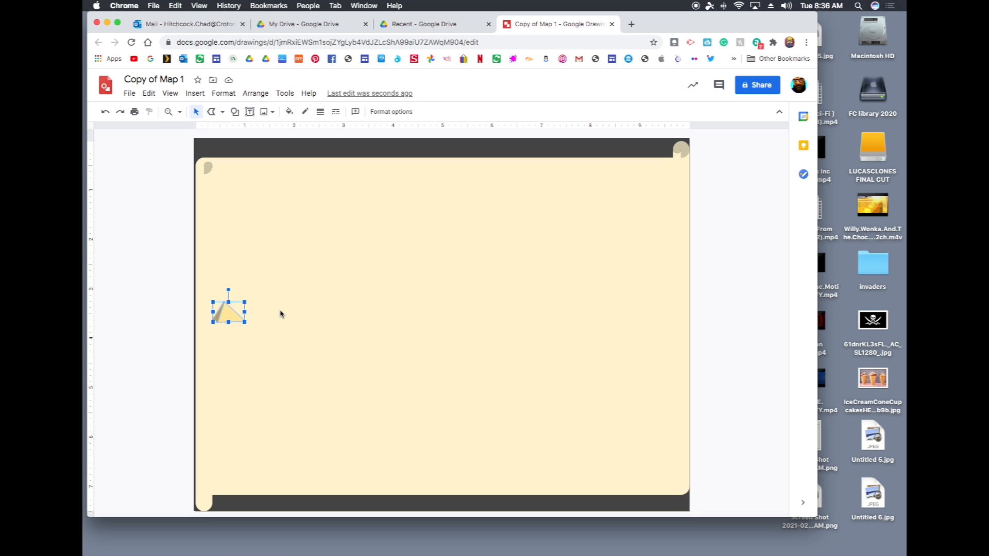
key("super+d")
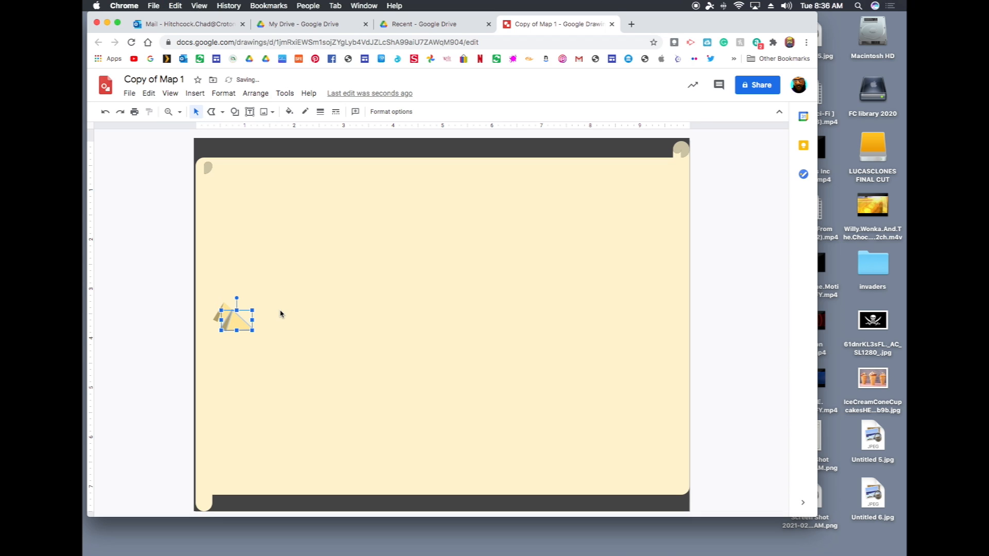
key("super+d")
key("super+d")
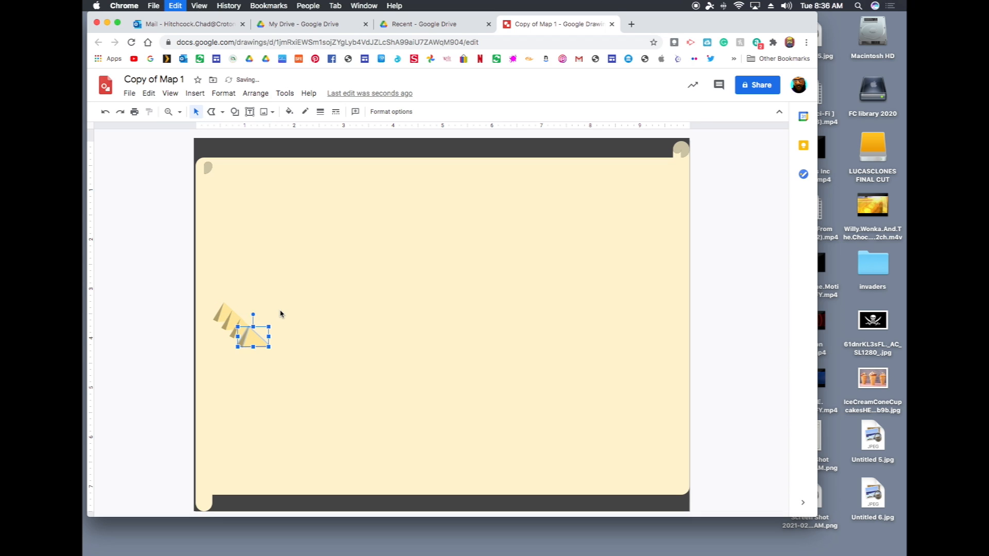
key("super+d")
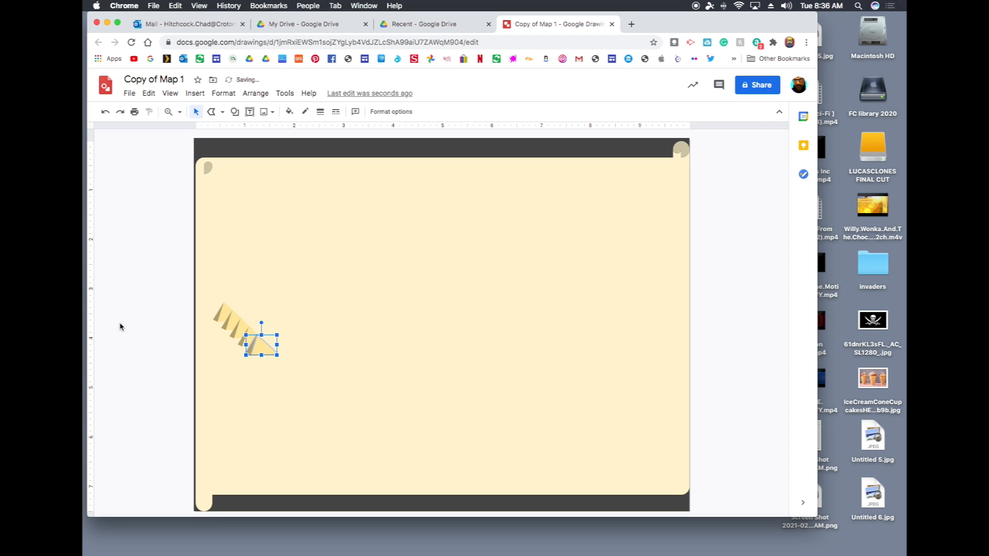
Move the last duplicated mountain to the blank area beyond the page's left edge
left_click_drag(260, 347, 124, 336)
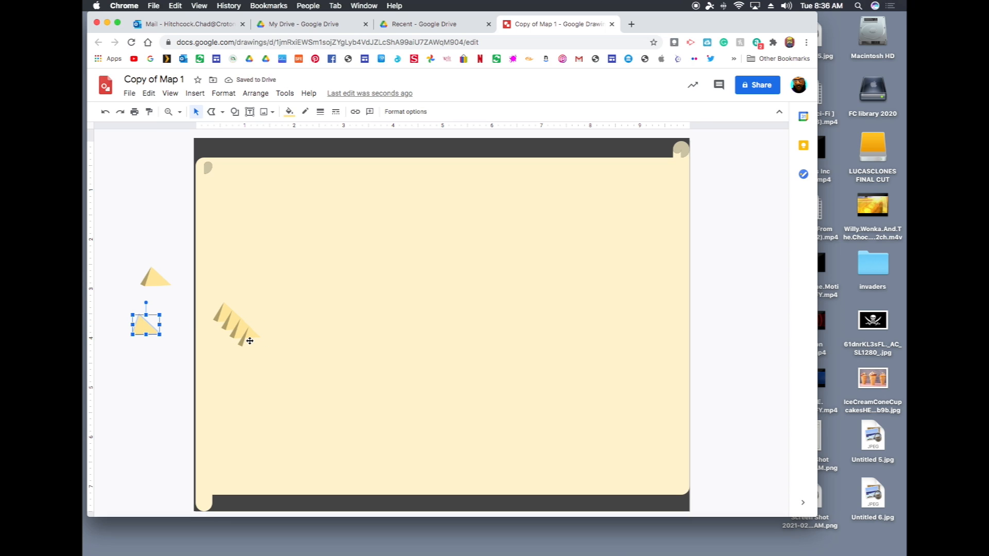
left_click(251, 341)
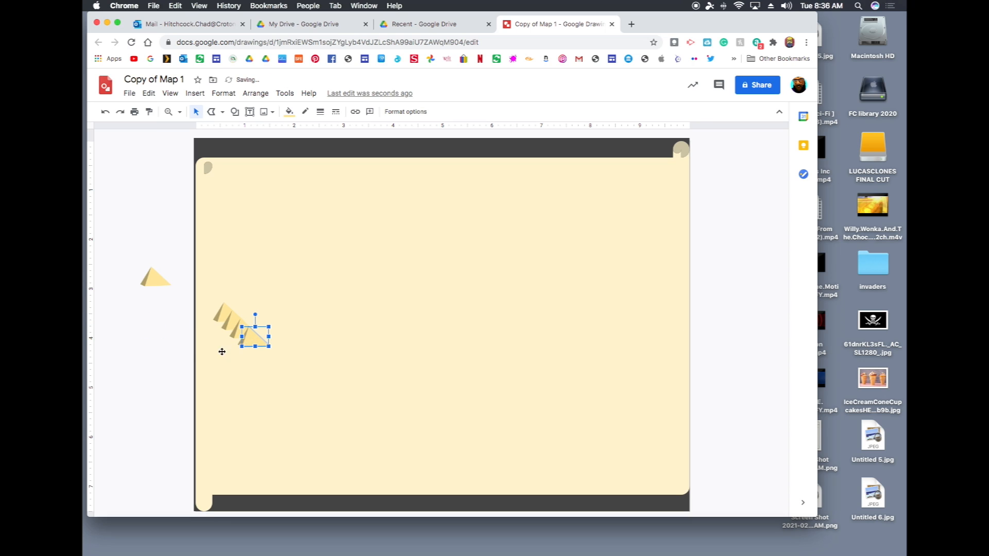
left_click(165, 349)
Move the other three duplicated mountains together beyond the page's left edge and enlarge them to about twice their size
left_click_drag(173, 338, 288, 330)
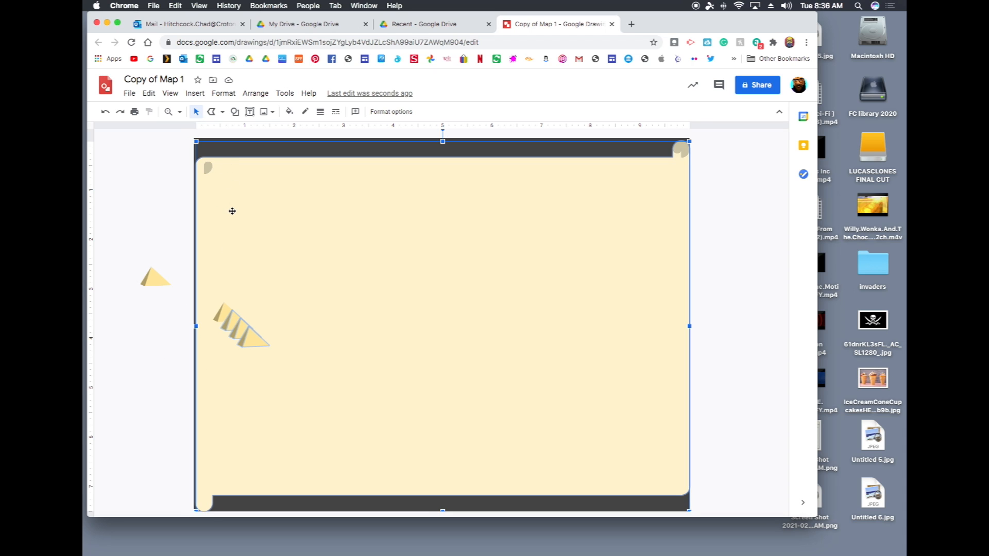
left_click(243, 327)
left_click_drag(243, 327, 150, 326)
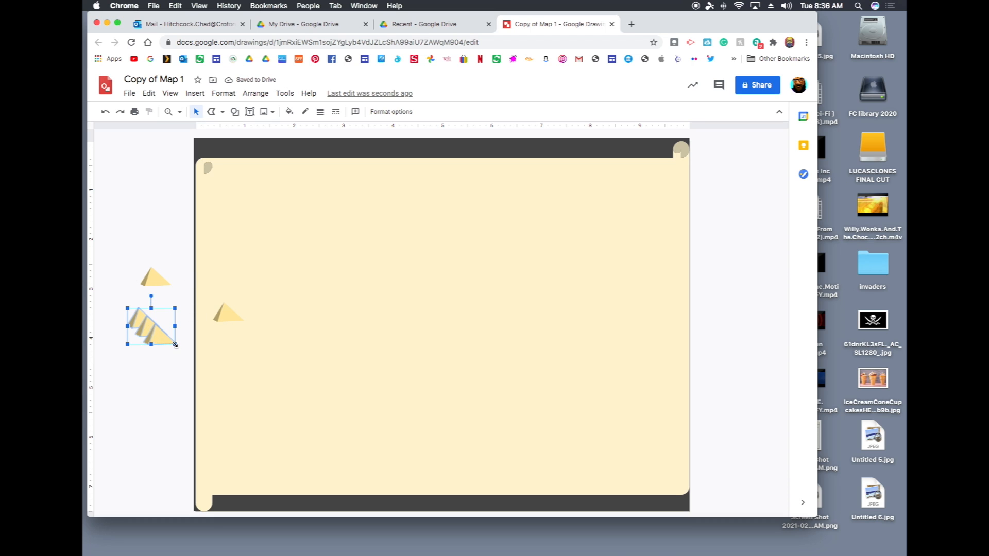
left_click_drag(175, 344, 235, 344)
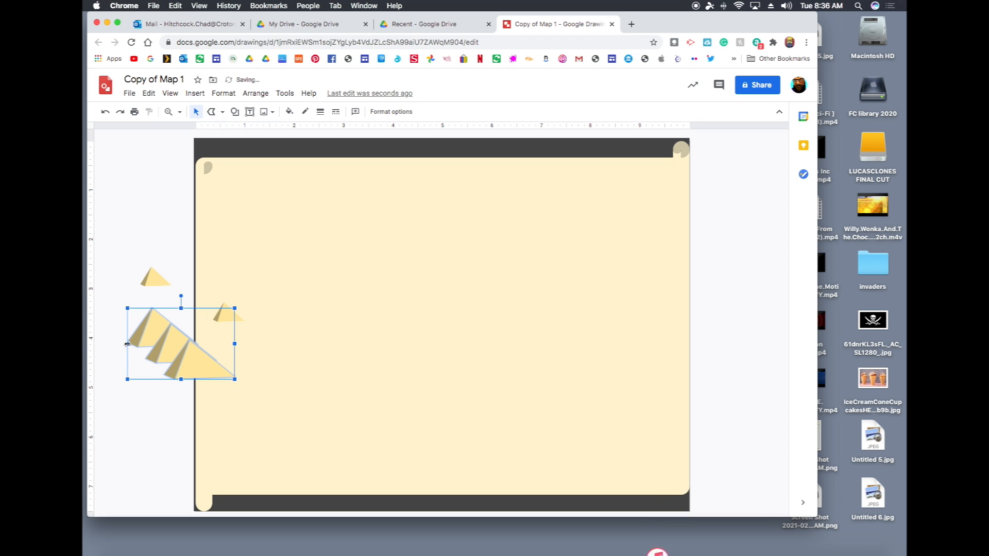
Shrink the off-page group of three overlapping mountains and place a copy of it on the scroll, just inside its left edge
left_click_drag(127, 343, 120, 344)
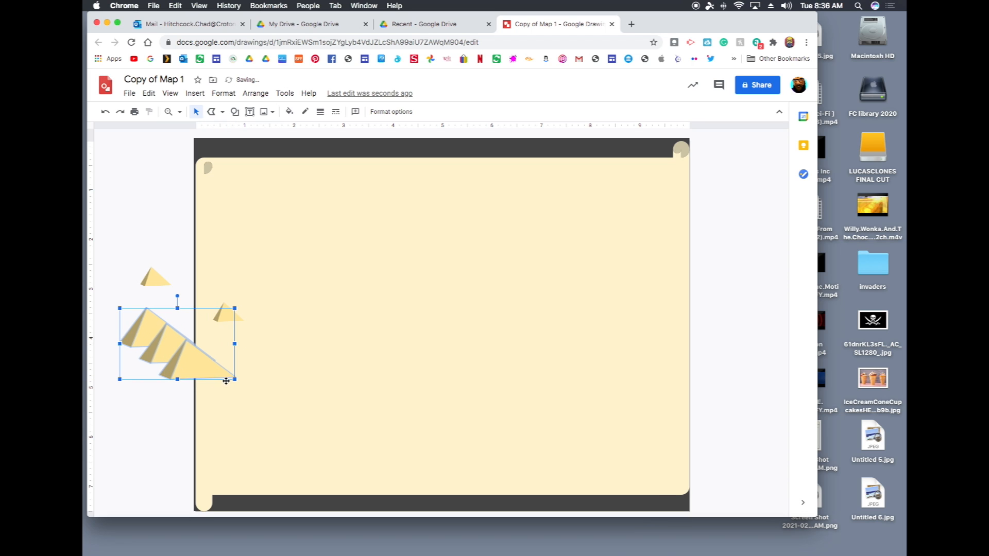
left_click_drag(234, 379, 241, 277)
key("super+c")
key("super+v")
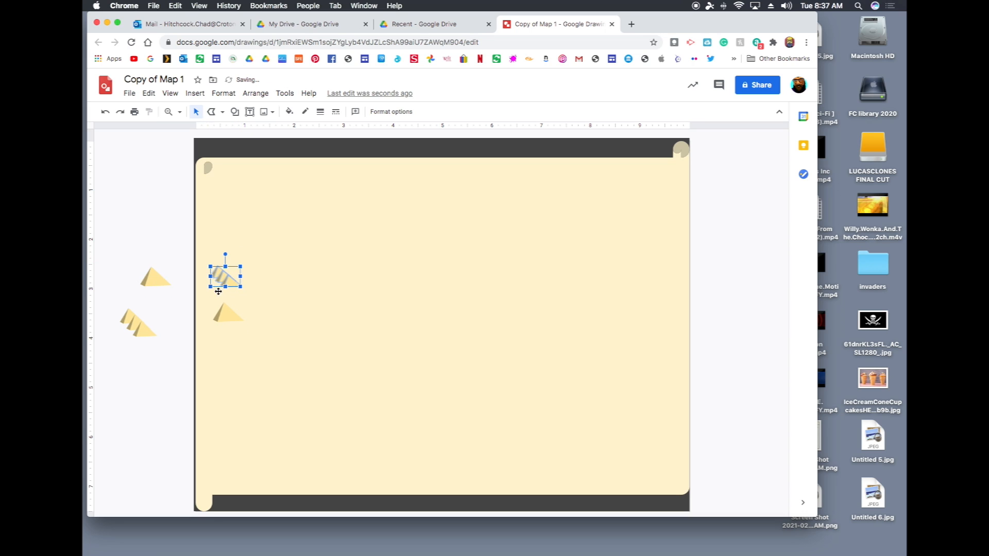
Shrink the off-page mountain group slightly more and place a copy of it on the scroll, right of the first group
left_click(144, 329)
left_click_drag(119, 294, 145, 327)
key("super+c")
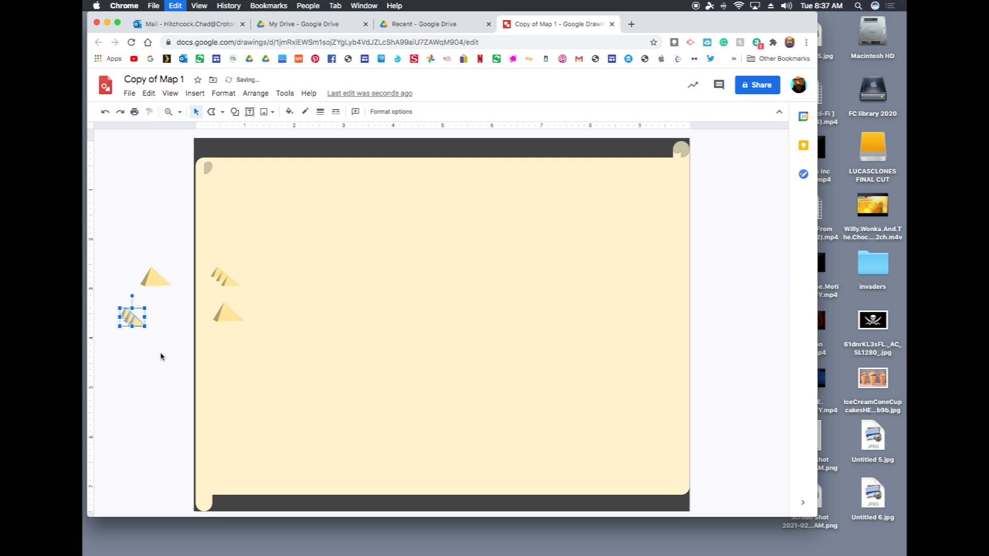
key("super+v")
left_click_drag(141, 327, 246, 282)
left_click(161, 355)
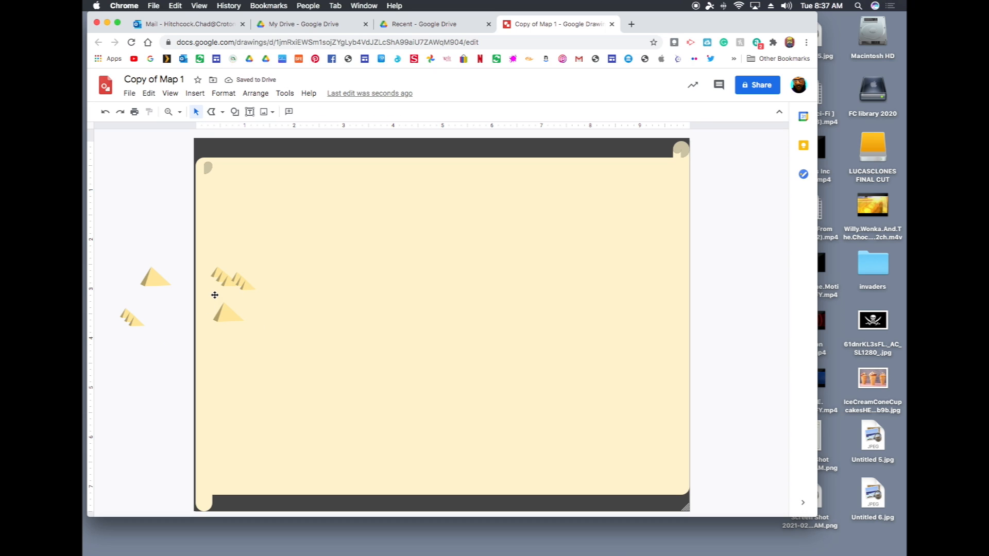
key("super+z")
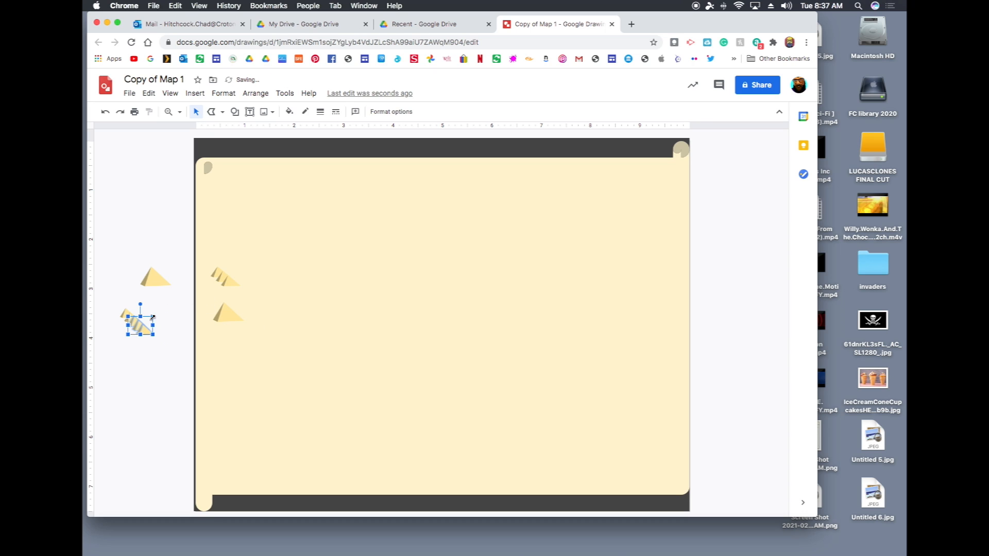
left_click_drag(138, 324, 254, 275)
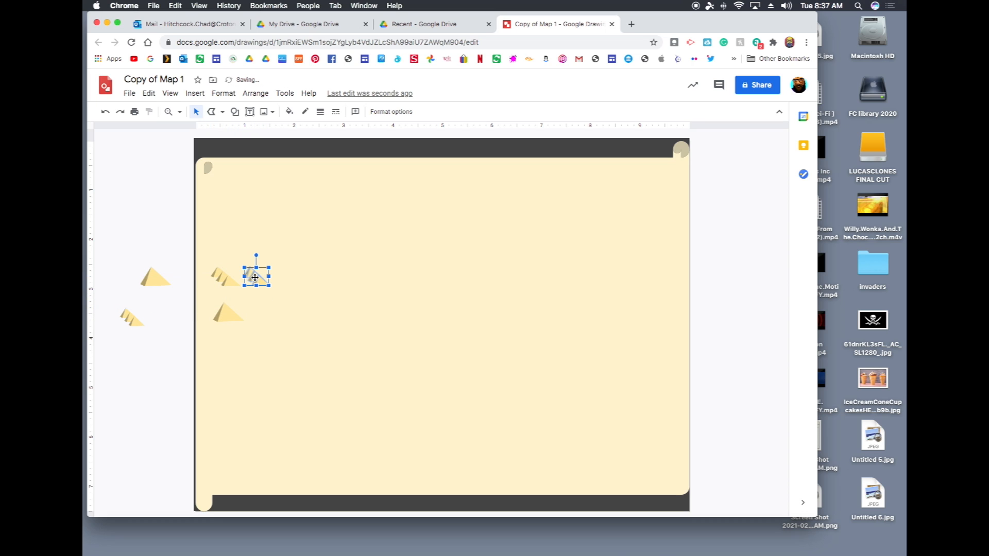
left_click(174, 430)
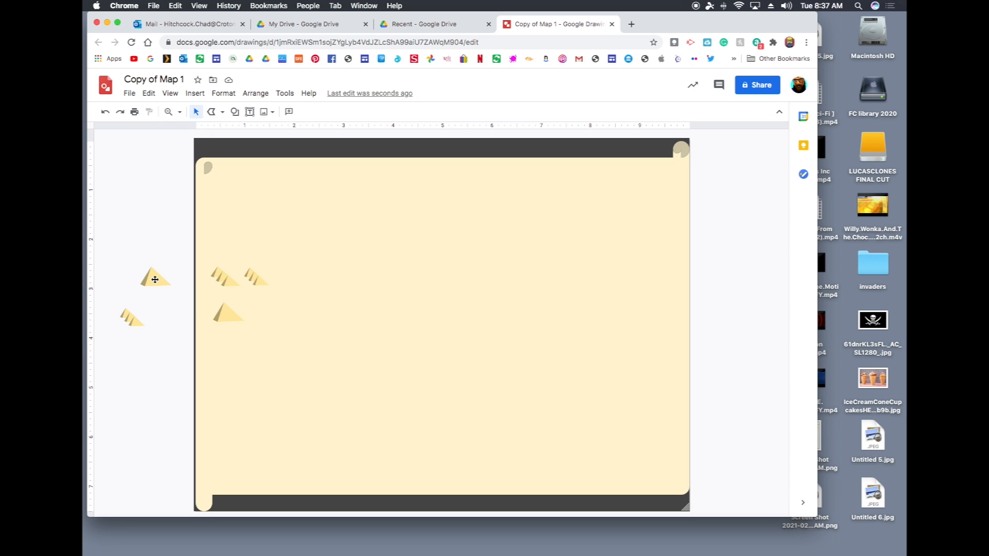
Move the single off-page mountain onto the scroll against the small mountain's right side and enlarge it into a taller peak
left_click(222, 313)
left_click(169, 311)
left_click_drag(138, 261, 260, 312)
left_click(122, 305)
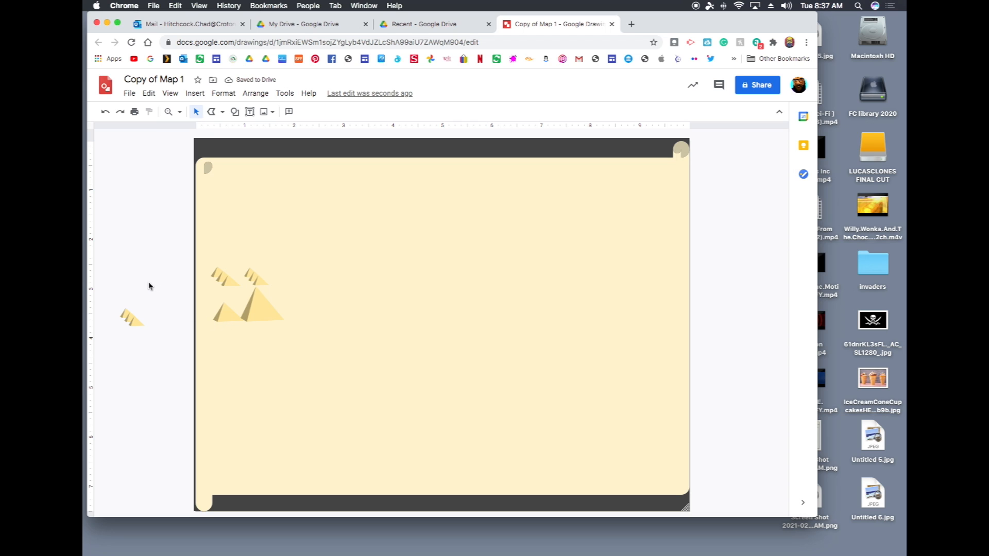
left_click_drag(173, 294, 243, 335)
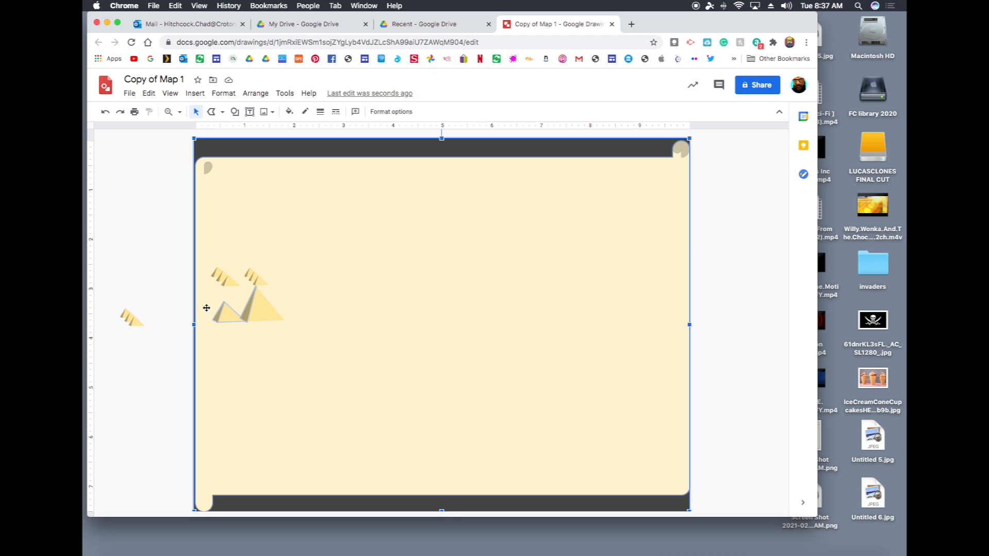
left_click(223, 152, "shift")
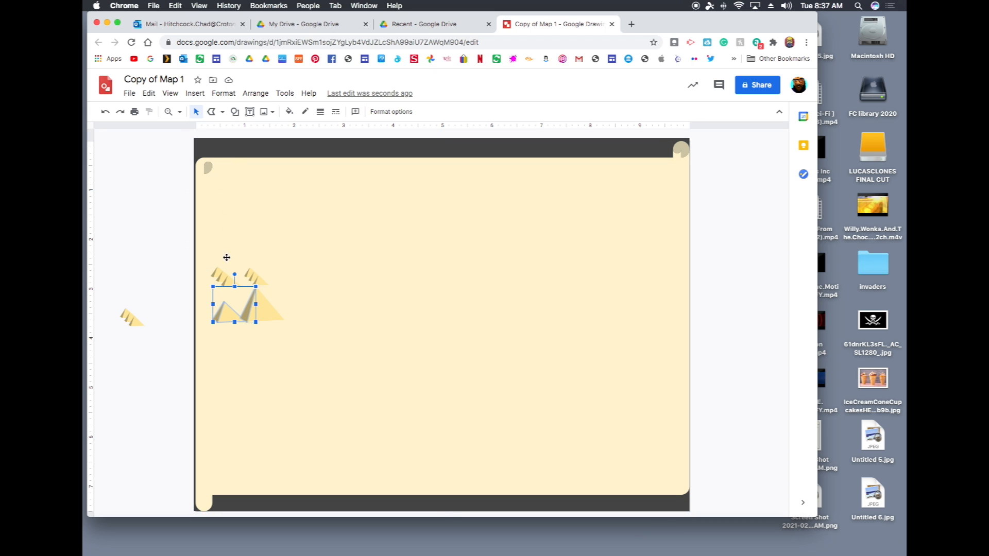
left_click_drag(228, 313, 301, 315)
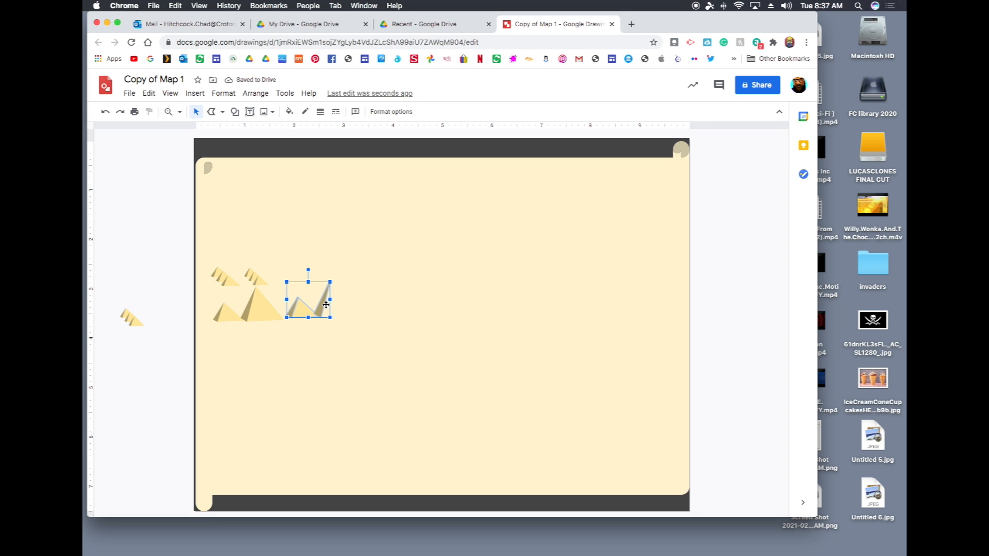
key("super+z")
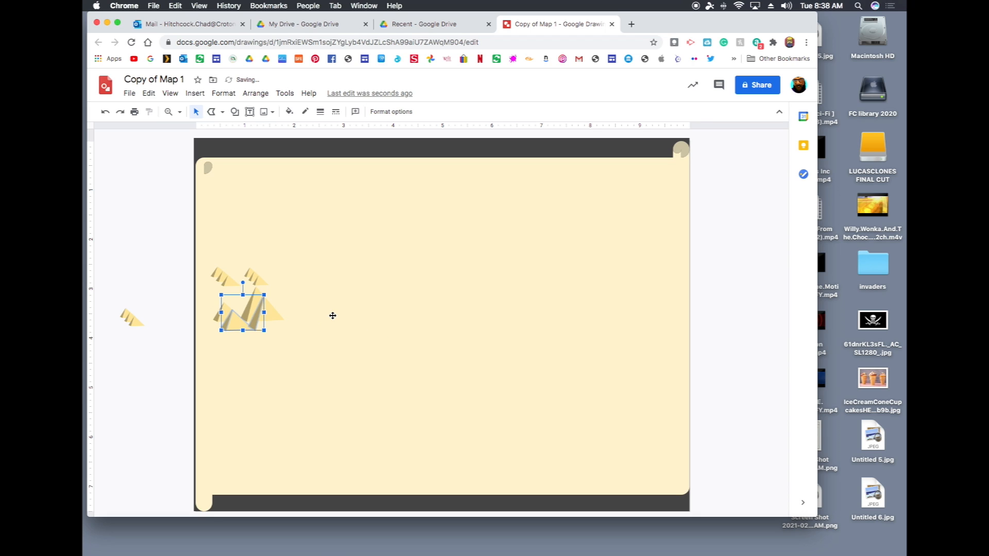
key("super+z")
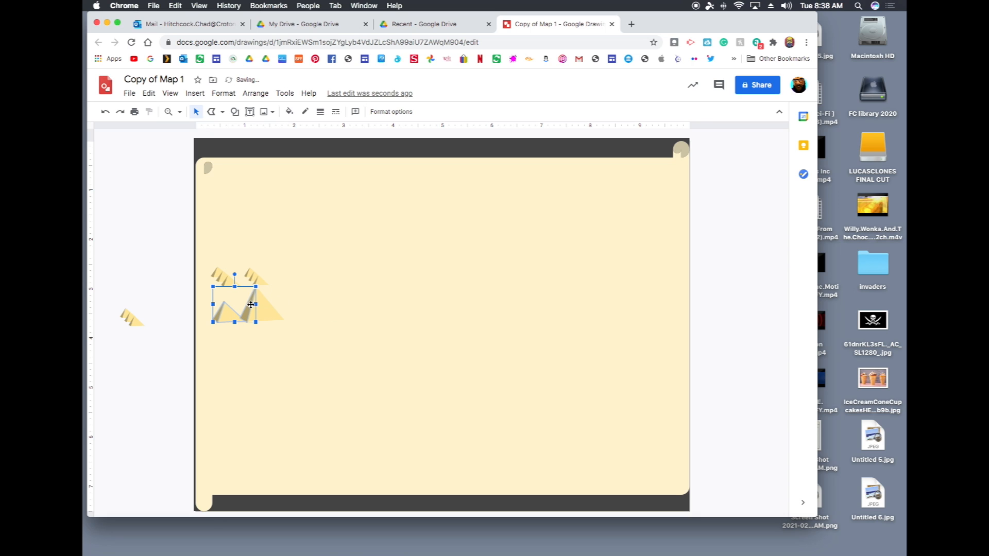
Duplicate only the small single mountain twice, placing the copies one after the other to the right of the tall mountain
key("super+z")
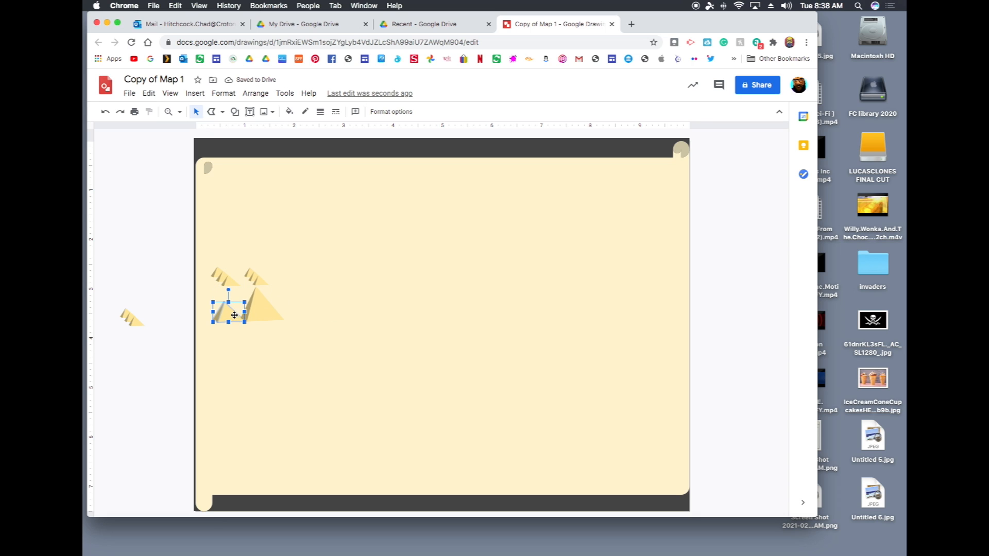
key("super+d")
left_click_drag(237, 322, 296, 315)
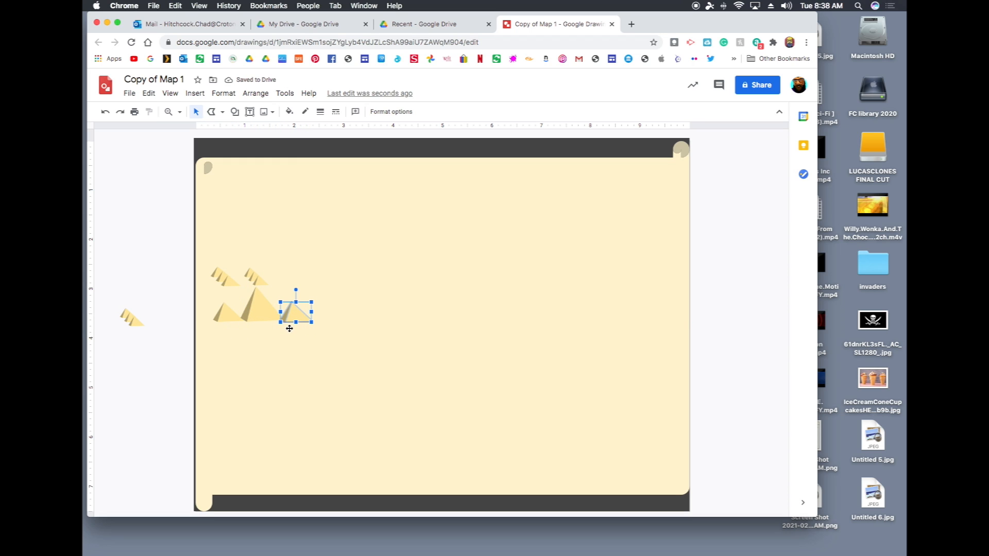
key("super+d")
left_click_drag(306, 327, 313, 325)
left_click(154, 402)
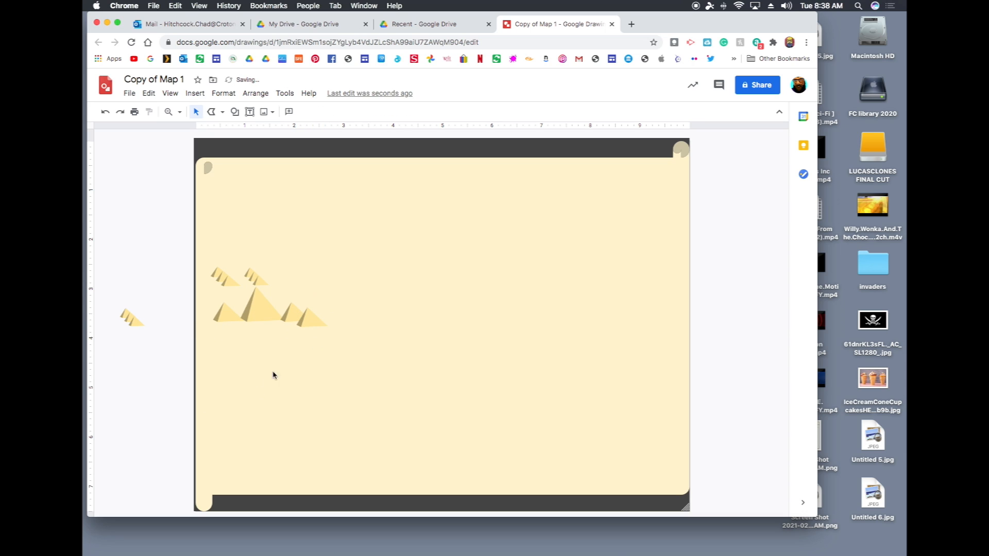
left_click(315, 317)
left_click_drag(327, 308, 308, 323)
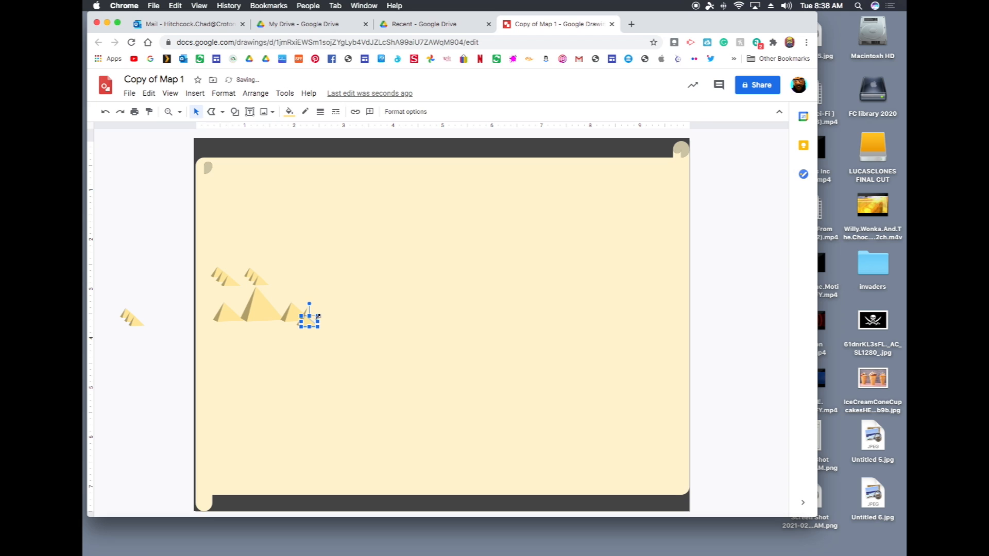
key("super+z")
Shrink the rightmost mountain's light face to about half its size, then reduce its shaded face to match and set it alongside
left_click(326, 339)
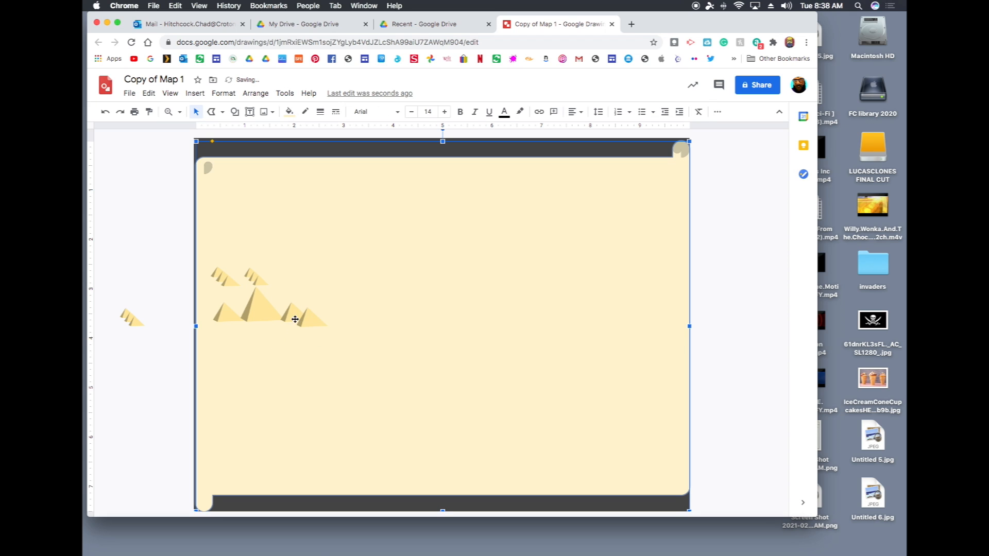
left_click_drag(347, 342, 309, 321)
key("super+z")
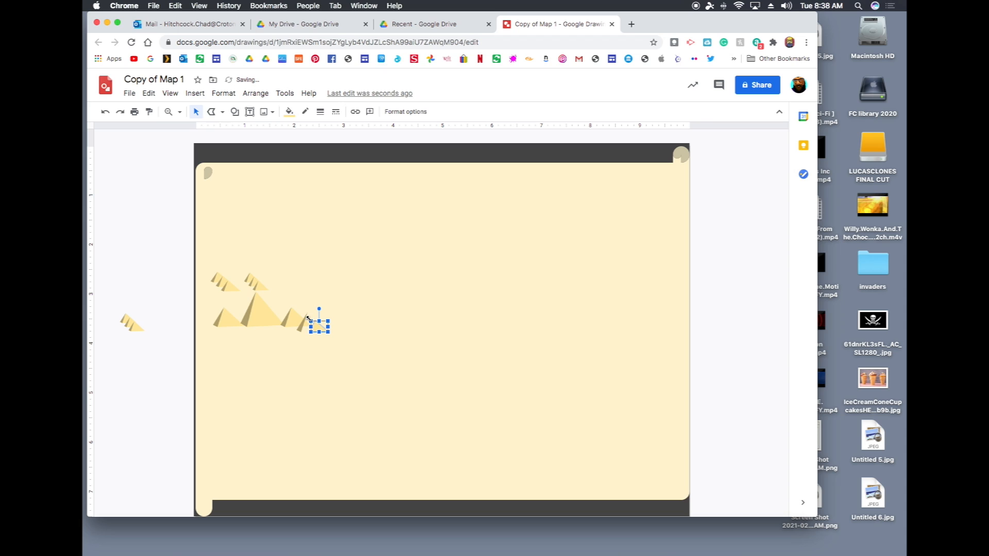
key("super+alt+plus")
scroll(216, 346, "left", 2)
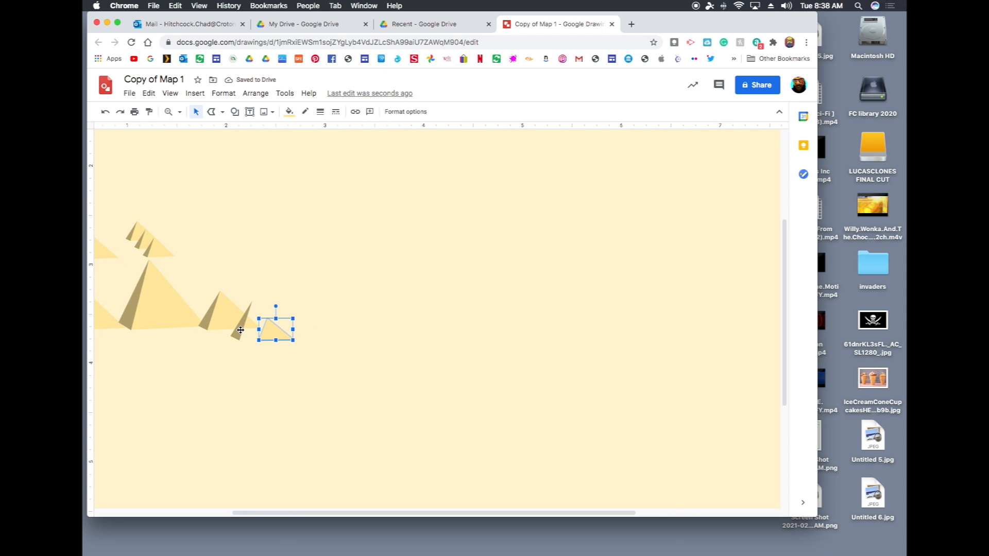
left_click_drag(240, 330, 267, 331)
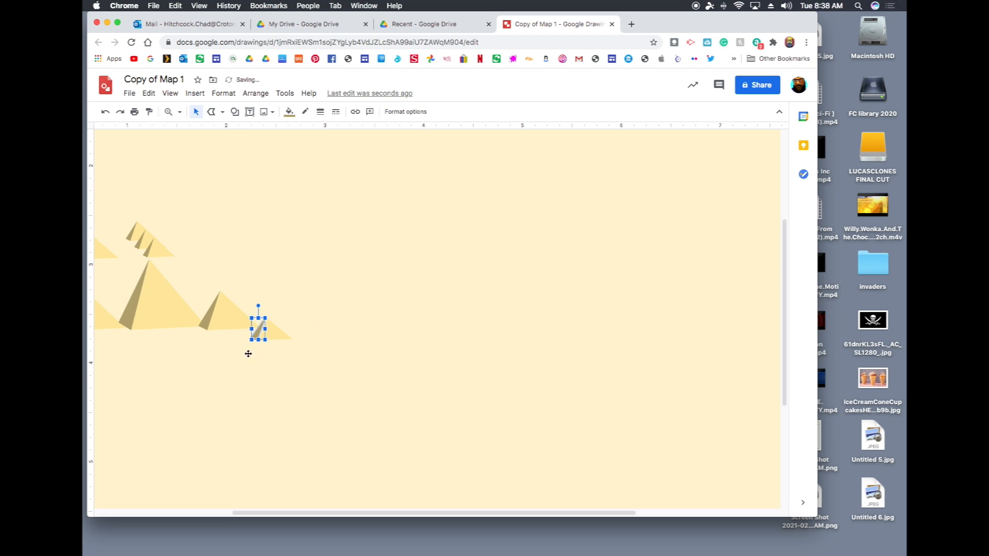
Edit the points of the rightmost mountain's two faces so the peak sits centered and the shaded tip meets it
left_click(276, 340)
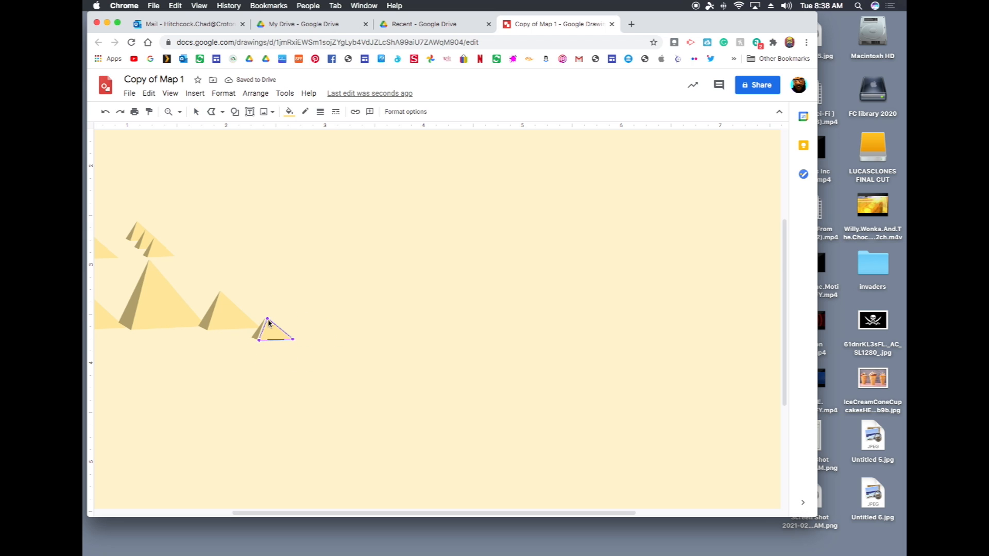
left_click_drag(272, 318, 275, 316)
left_click(263, 325)
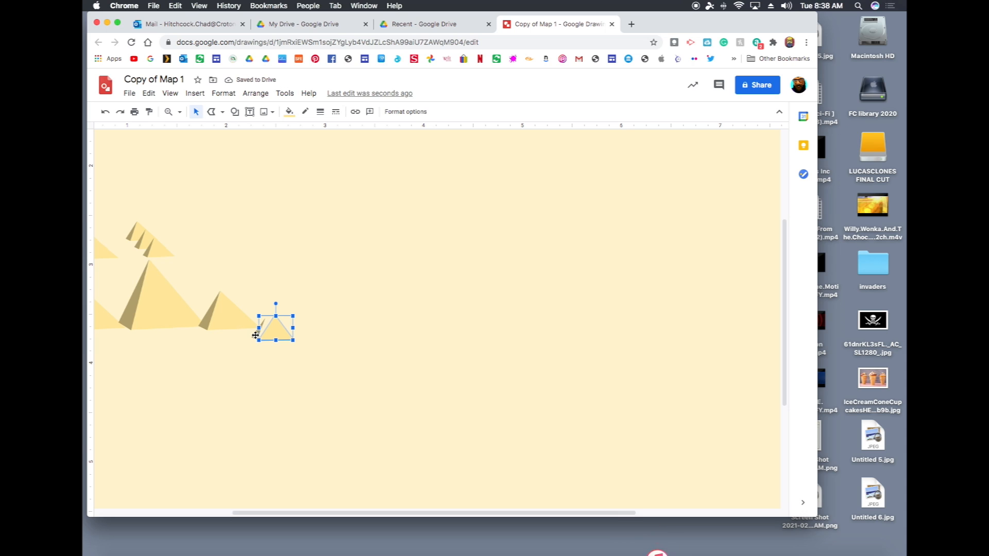
left_click(258, 336)
double_click(258, 336)
left_click_drag(275, 315, 276, 315)
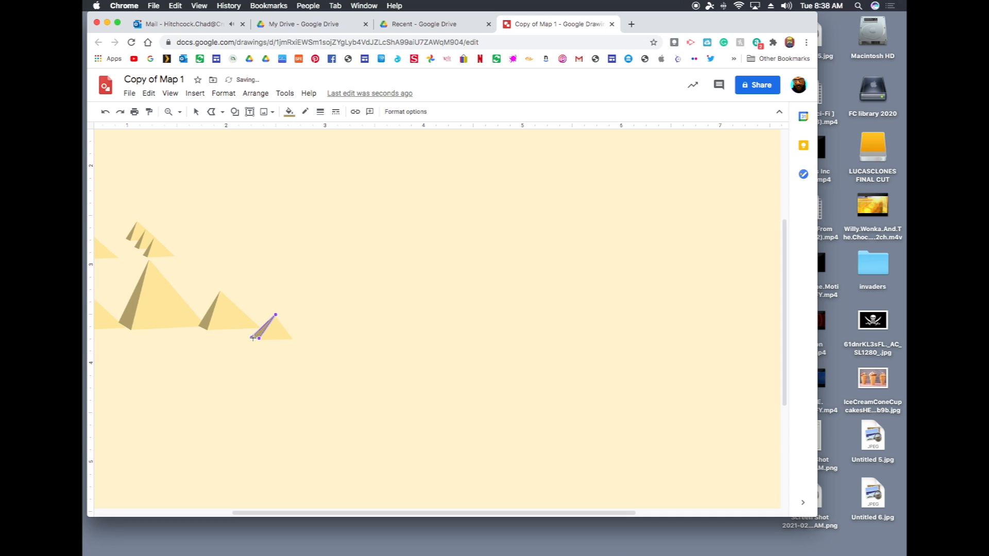
key("Escape")
Readjust the peak points of the rightmost mountain's light and shaded faces slightly to the left so their edges line up
double_click(275, 338)
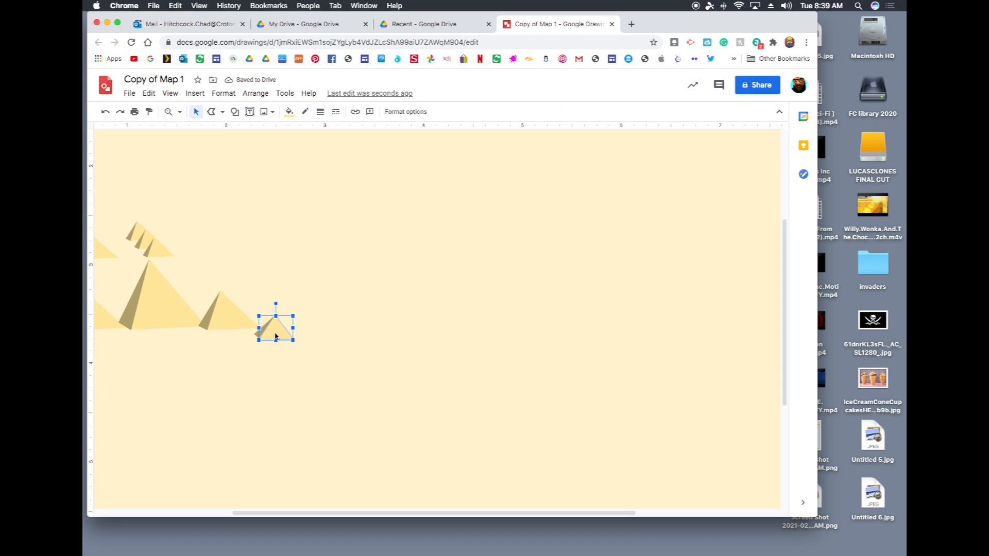
left_click(269, 325)
double_click(274, 321)
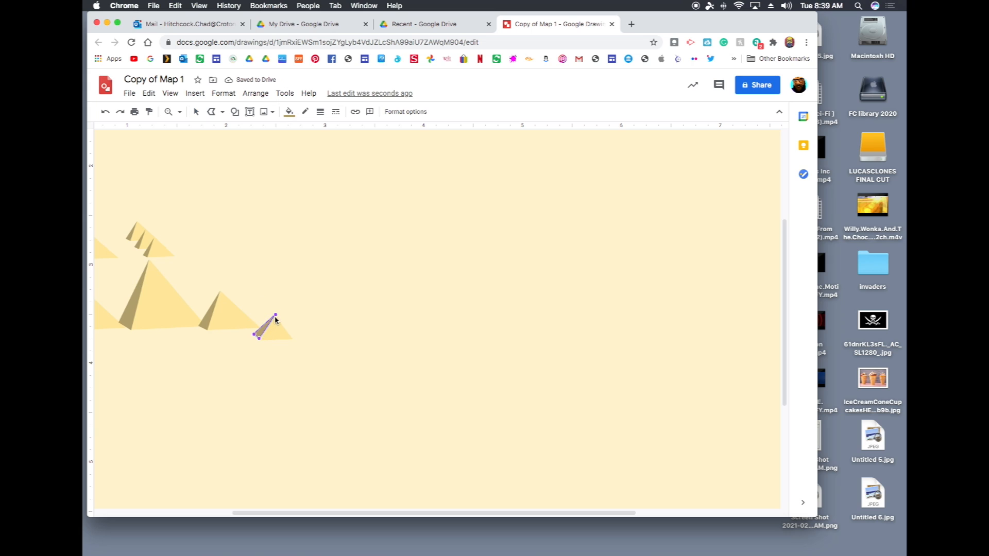
left_click_drag(274, 316, 270, 318)
double_click(278, 332)
left_click(314, 336)
Draw a winding river with the Scribble tool below the mountains, from near the scroll's left edge down toward the lower right
scroll(236, 471, "left", 5)
left_click(146, 422)
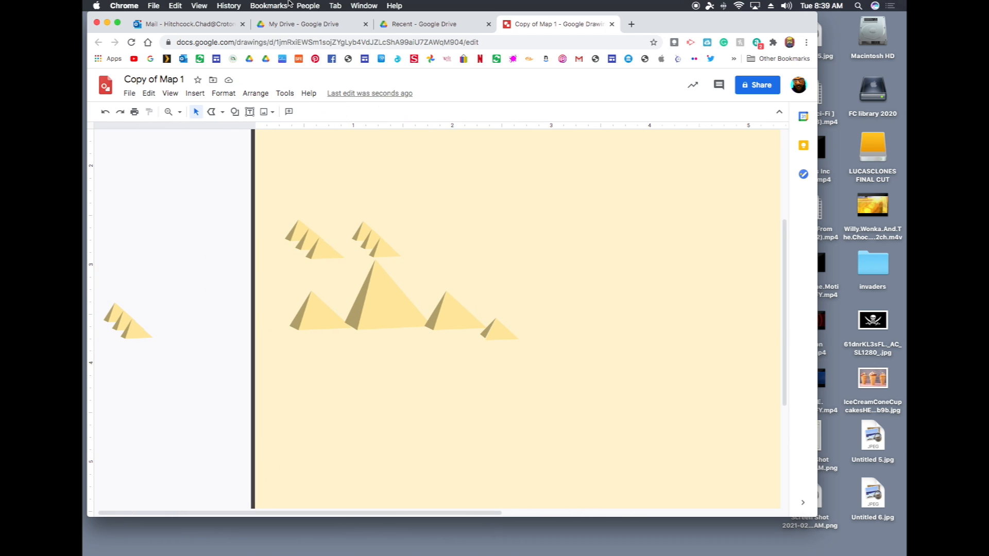
left_click(222, 112)
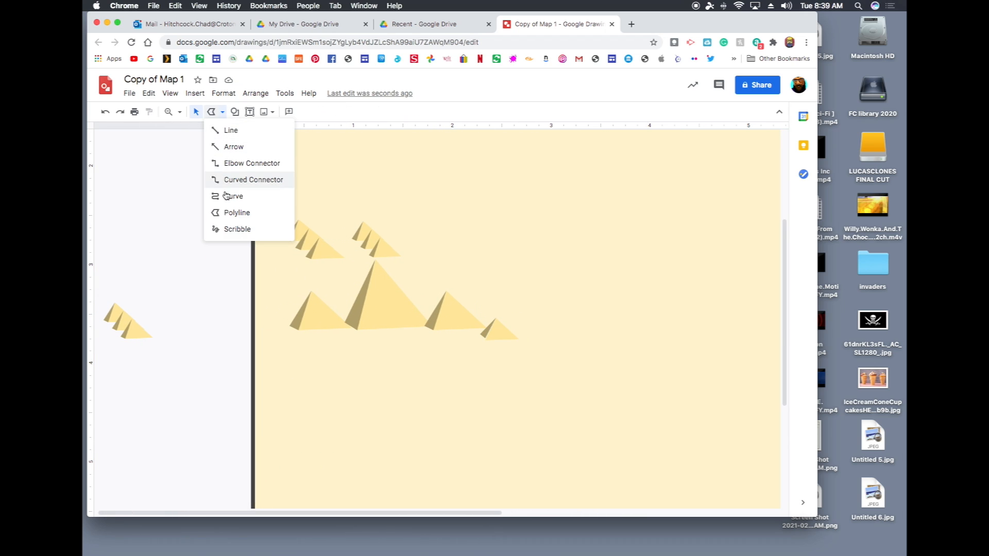
left_click(232, 229)
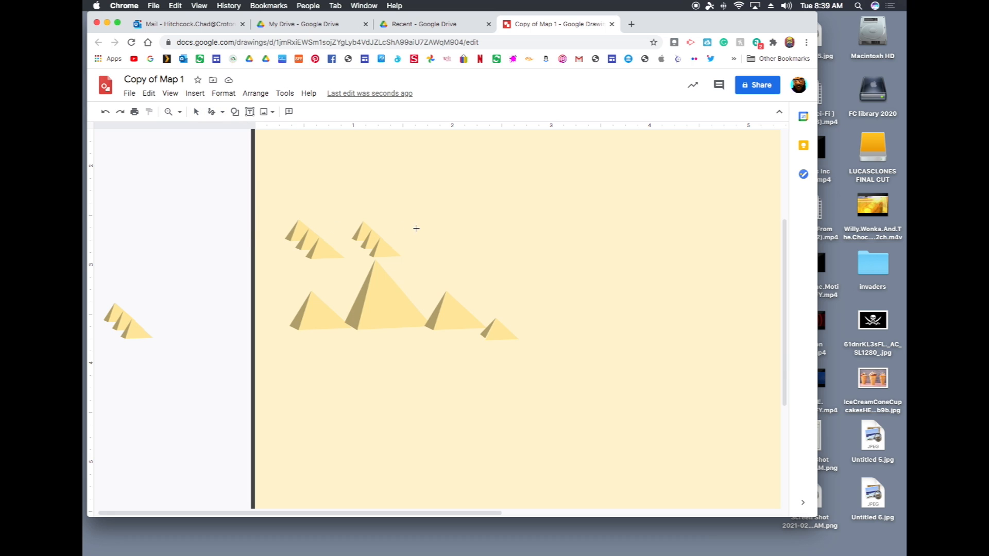
mouse_move(266, 340)
left_mouse_down()
mouse_move(300, 353)
mouse_move(331, 384)
mouse_move(422, 378)
left_mouse_up()
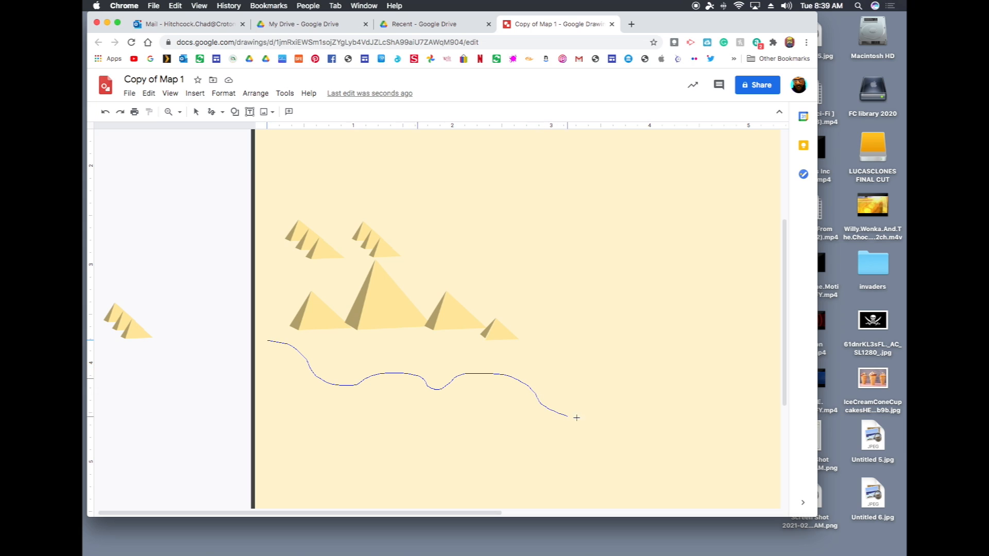
left_click_drag(640, 450, 666, 456)
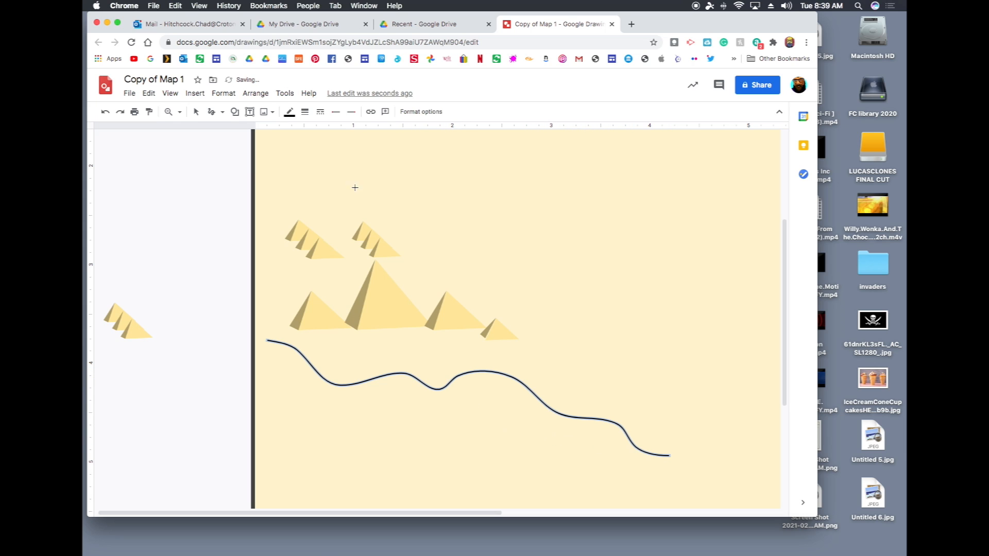
Color the river line pale blue and stretch its upper-left start to the scroll's left edge
left_click(289, 113)
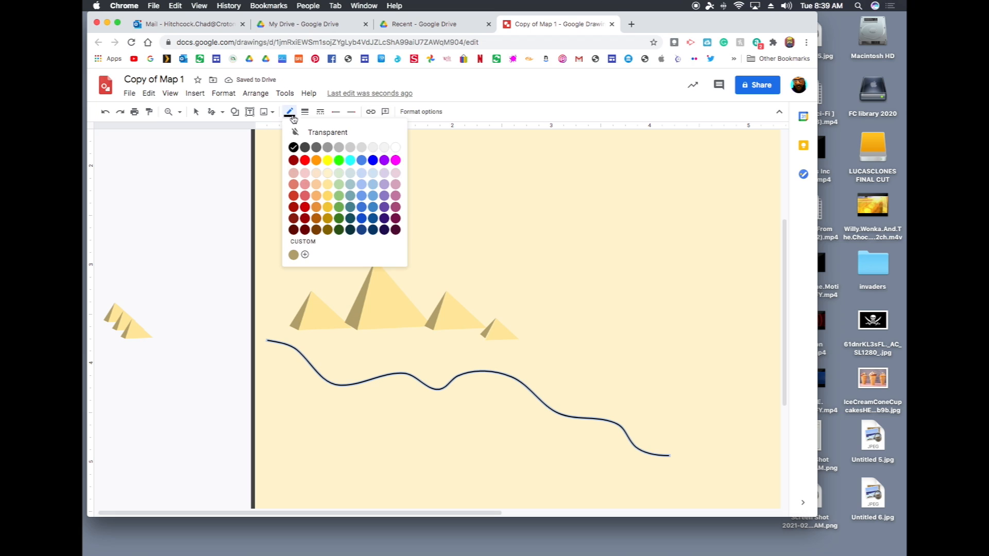
left_click(371, 172)
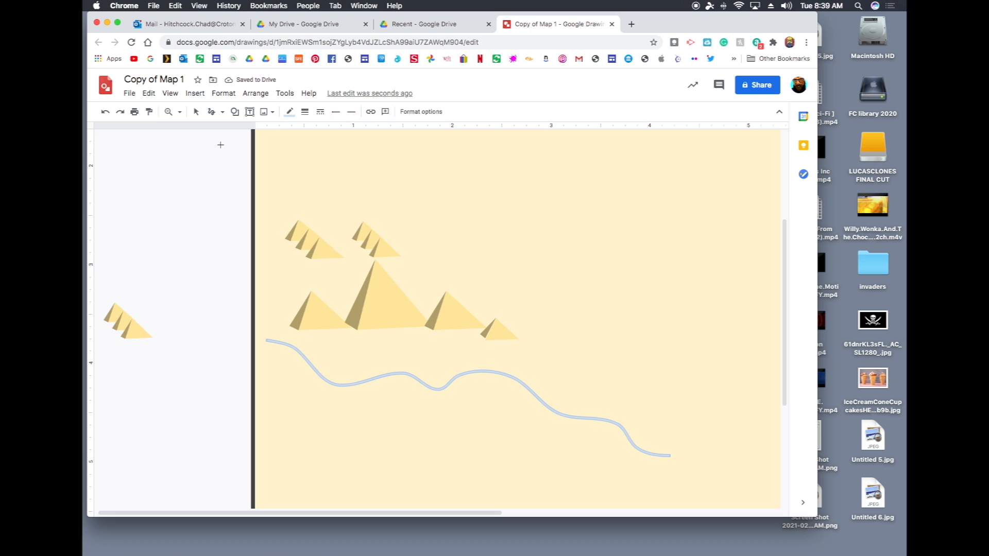
key("Escape")
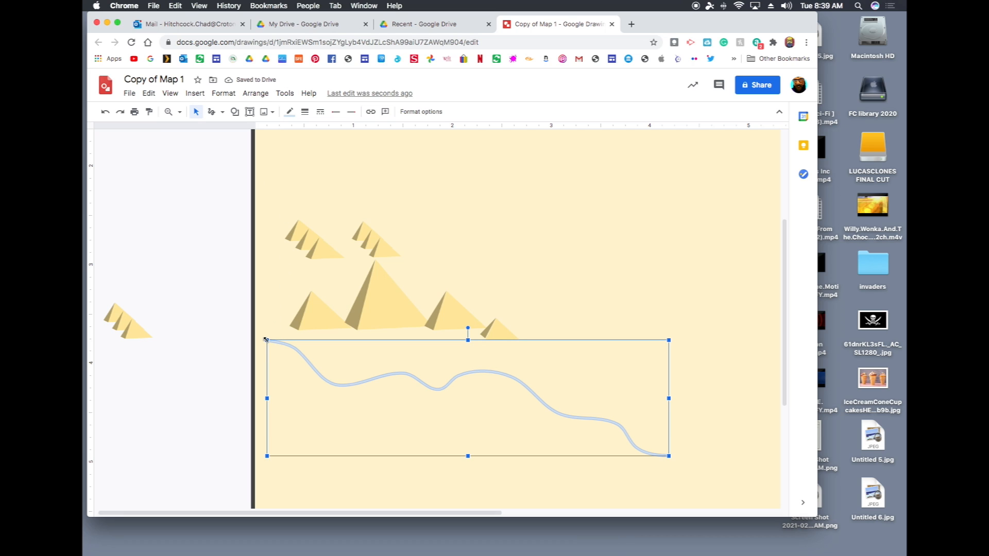
left_click_drag(266, 339, 254, 334)
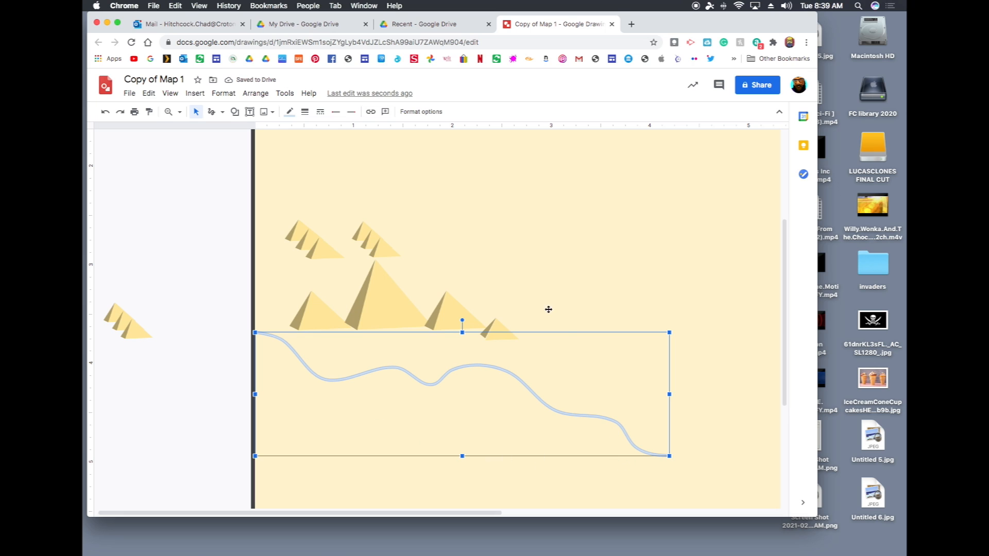
Set the main river's line weight to 4px
left_click(305, 111)
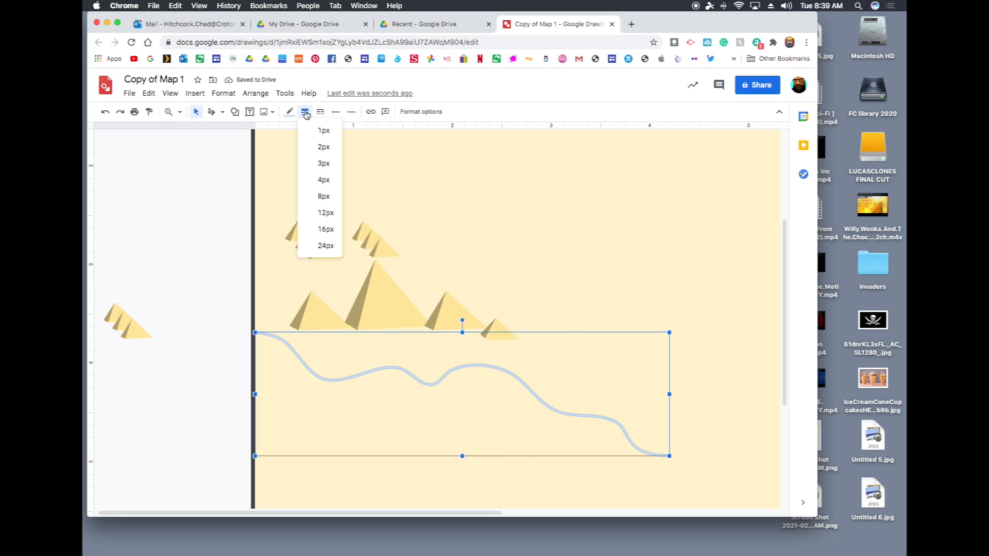
left_click(322, 179)
left_click(201, 263)
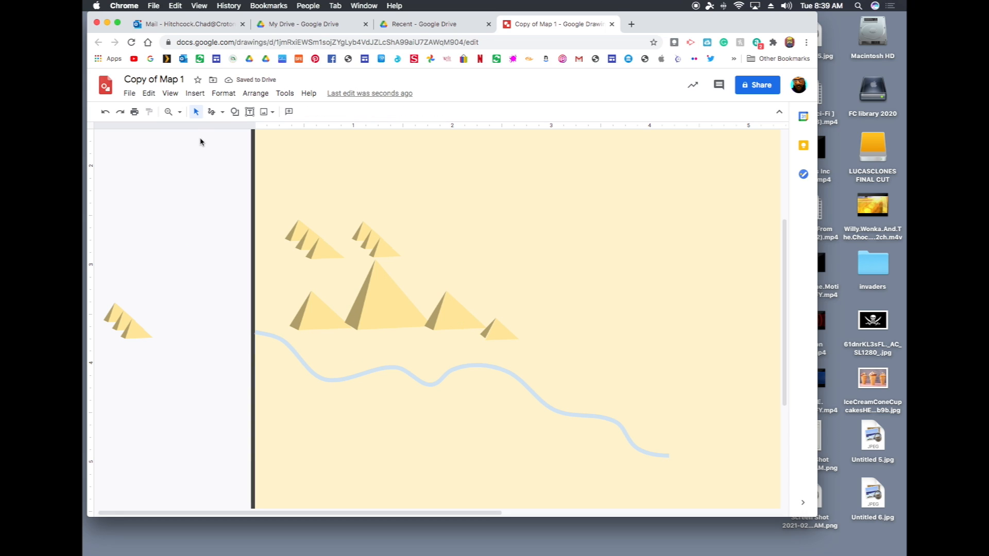
Draw a thin winding tributary with the Scribble tool, running down to the right from the river's first low bend, and color it pale blue
left_click(210, 115)
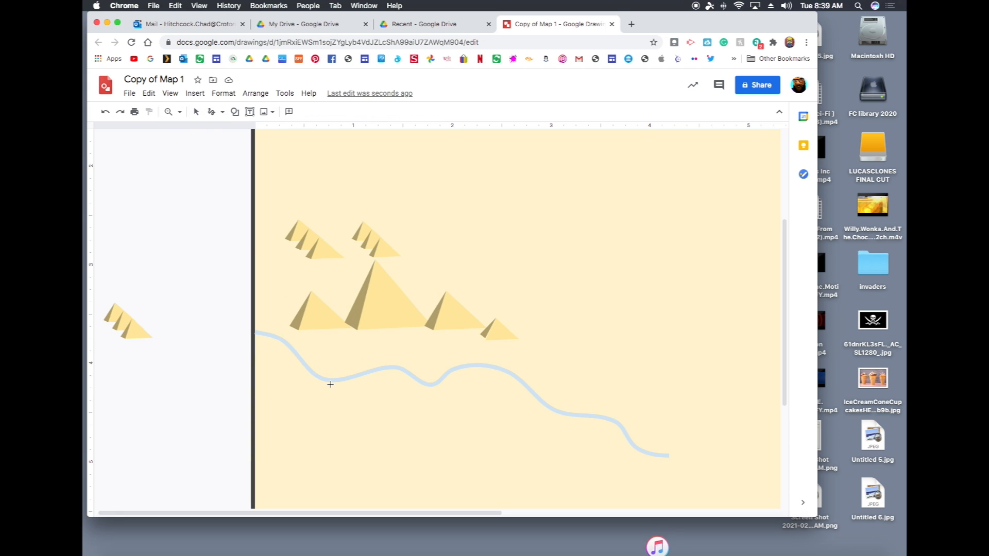
left_click_drag(399, 428, 432, 445)
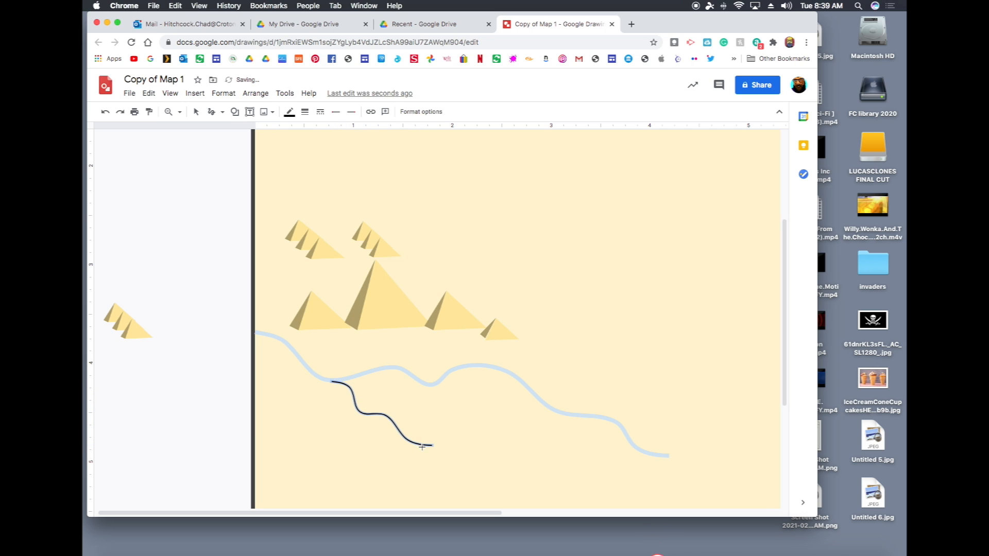
left_click(289, 112)
left_click(371, 172)
left_click(304, 112)
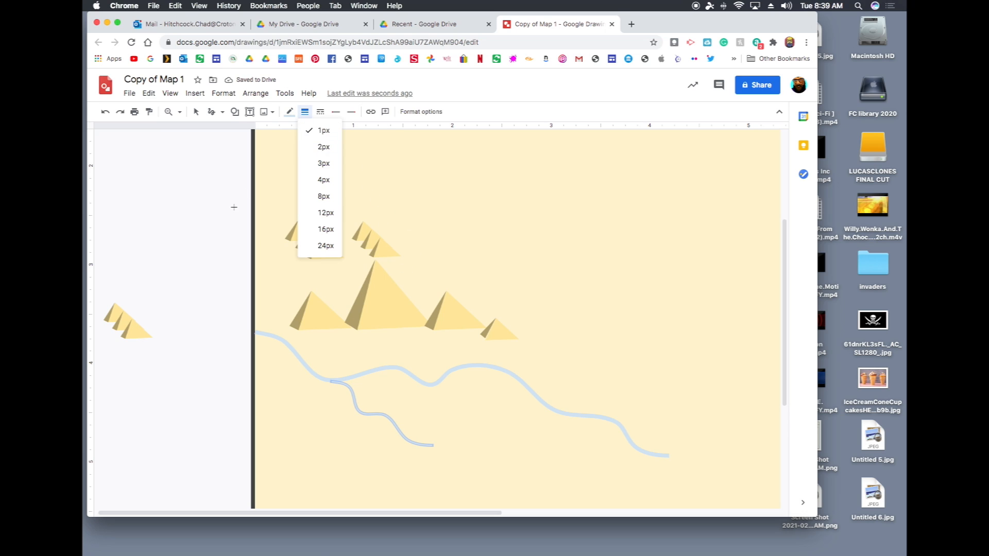
left_click(201, 333)
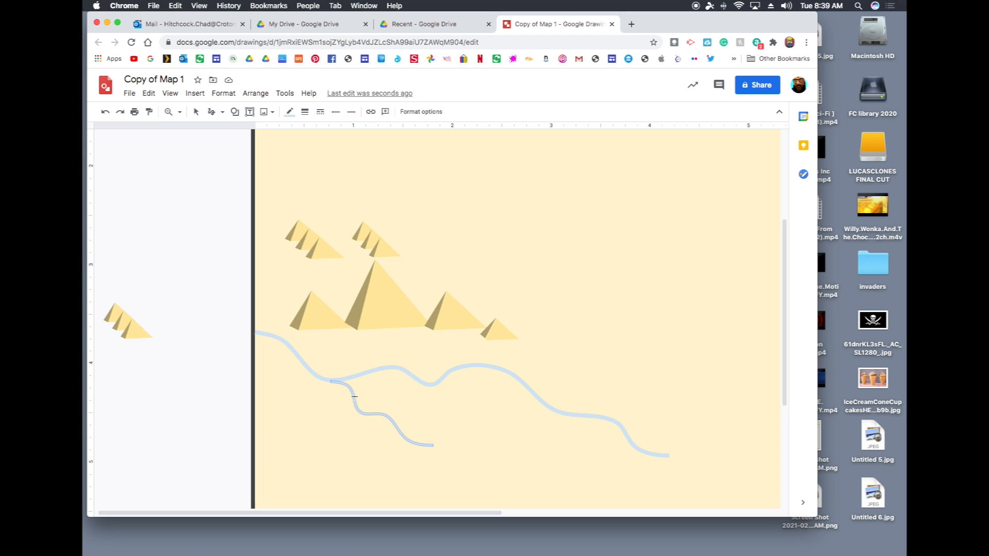
left_click(354, 396)
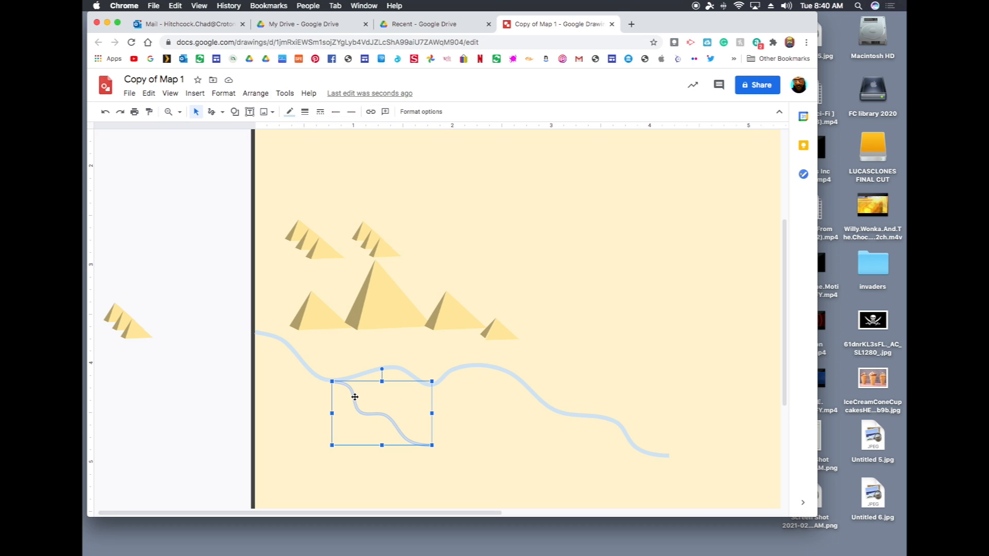
left_click(146, 434)
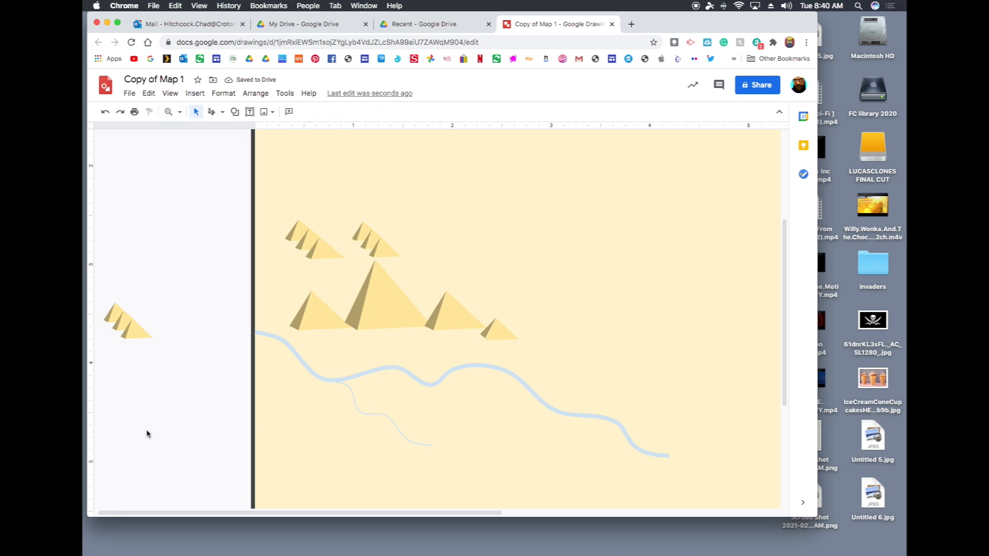
Duplicate the tributary twice, attach the copies to the river's middle and right stretches, and shrink the middle copy
left_click(358, 410)
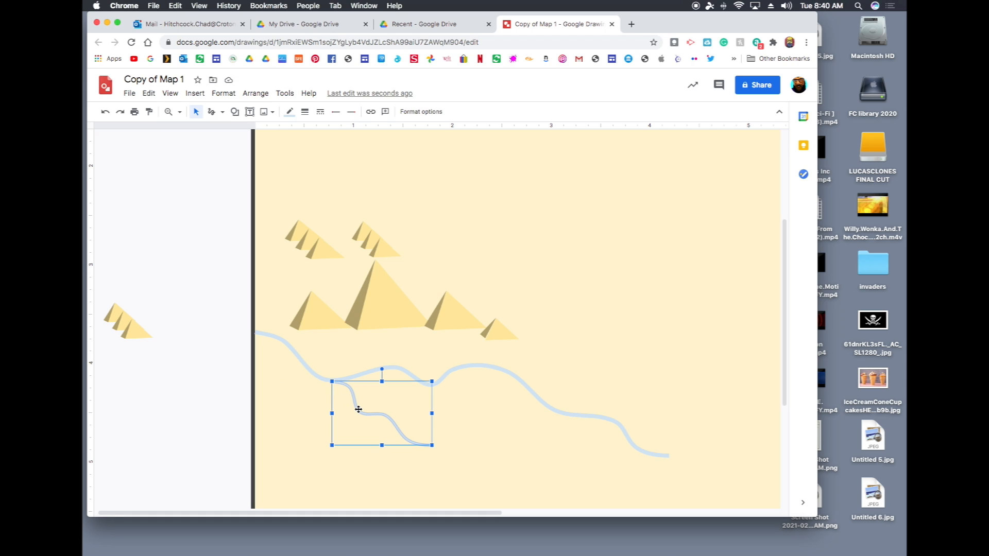
key("super+d")
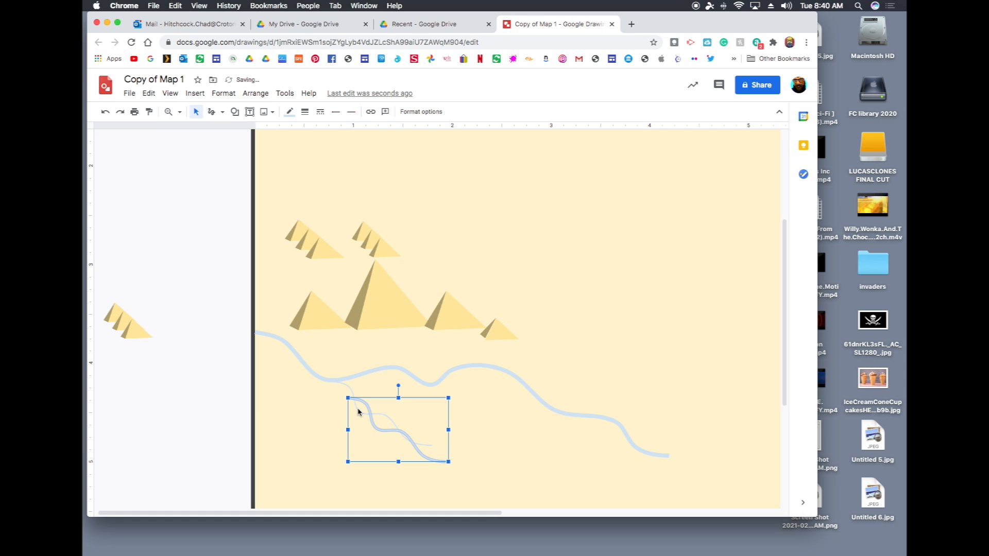
key("super+d")
left_click_drag(399, 447, 596, 447)
left_click(385, 433)
left_click_drag(385, 433, 491, 407)
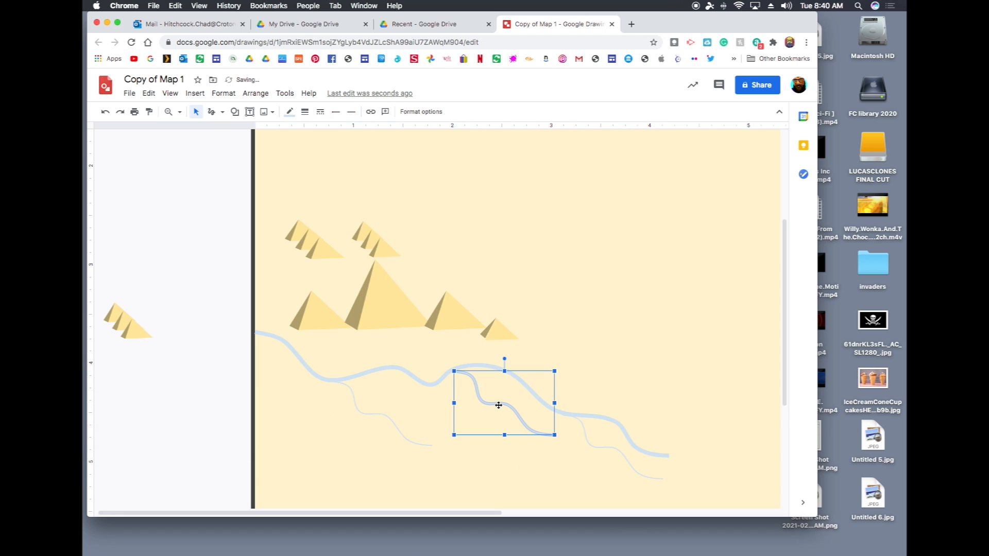
left_click_drag(554, 435, 514, 415)
left_click(591, 319)
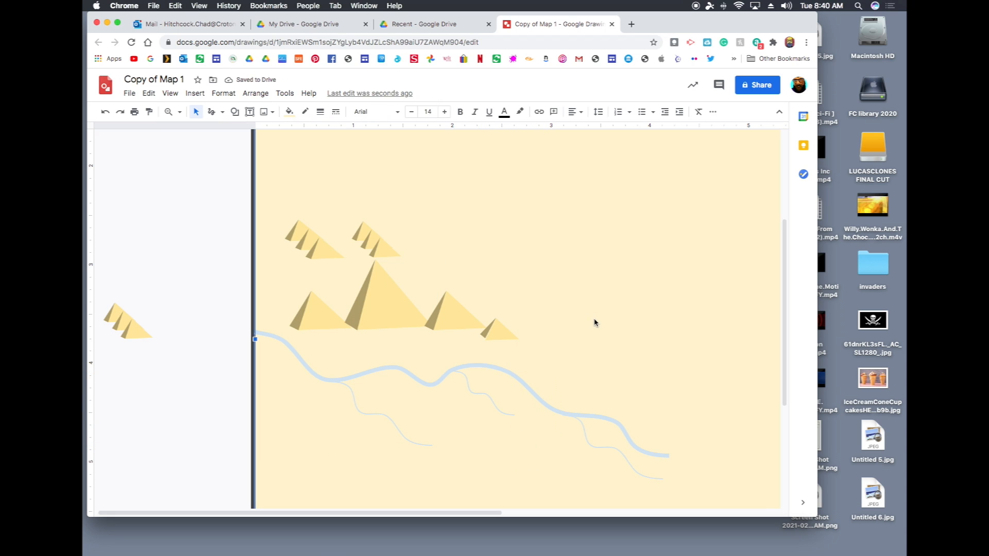
Draw a compass circle near the scroll's upper-right corner, with a black outline and a transparent fill
left_click(235, 111)
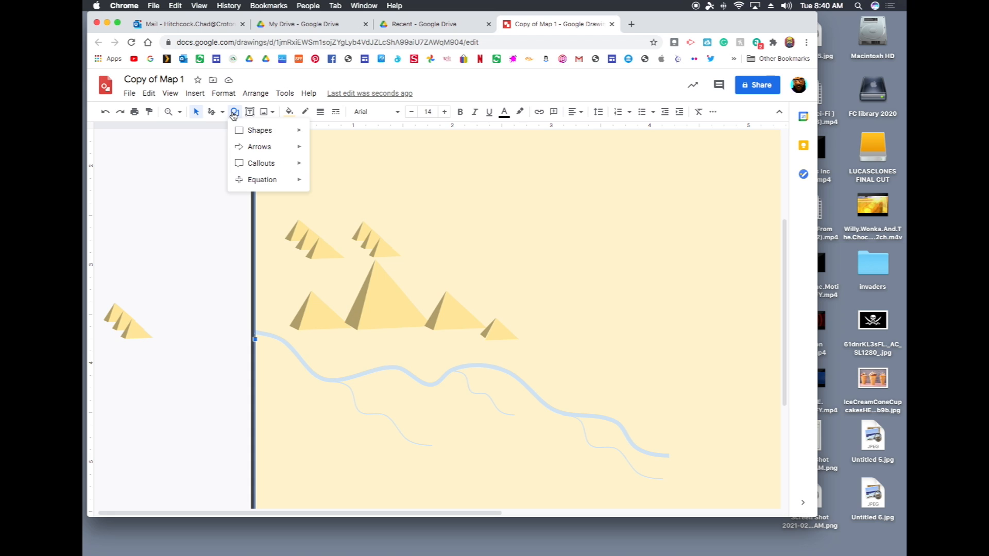
mouse_move(253, 130)
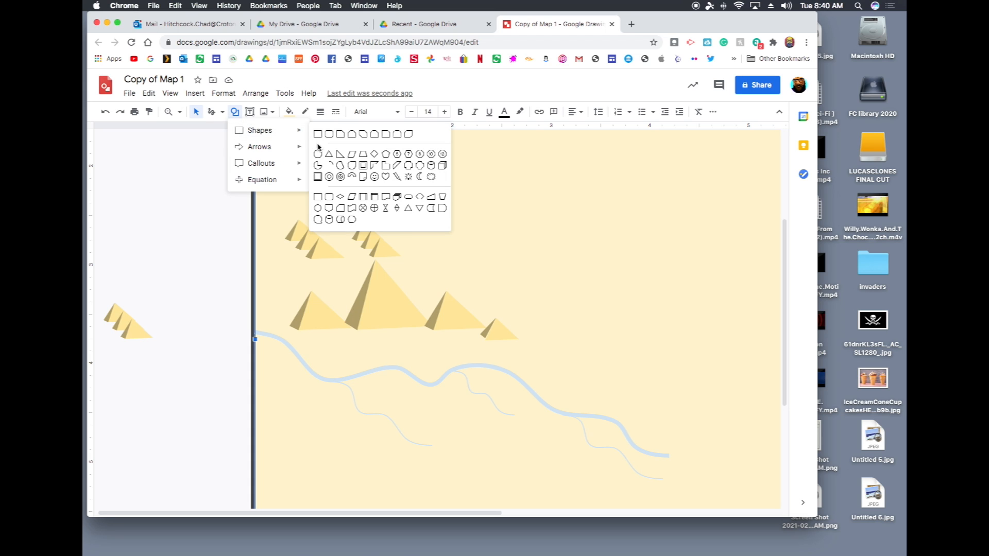
left_click(317, 165)
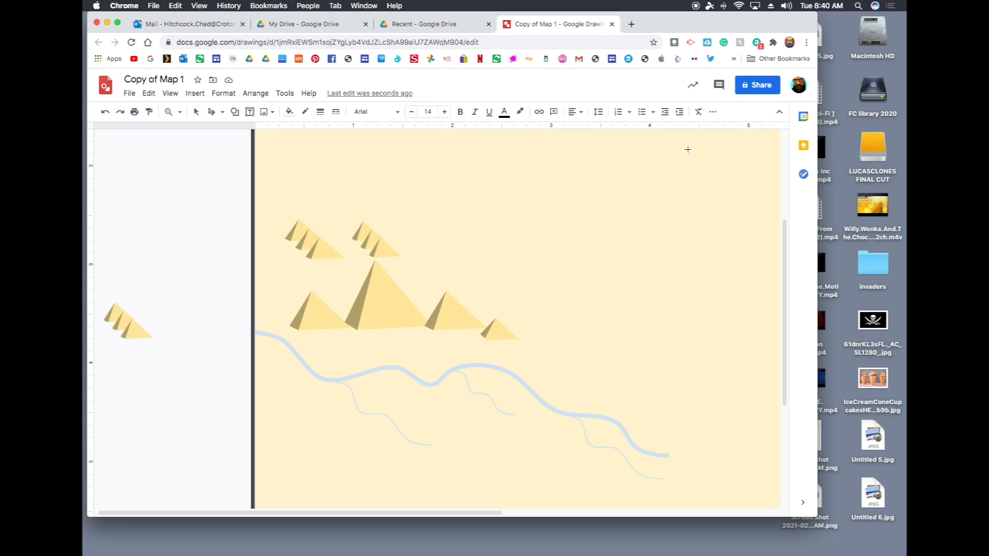
left_click_drag(688, 149, 741, 201)
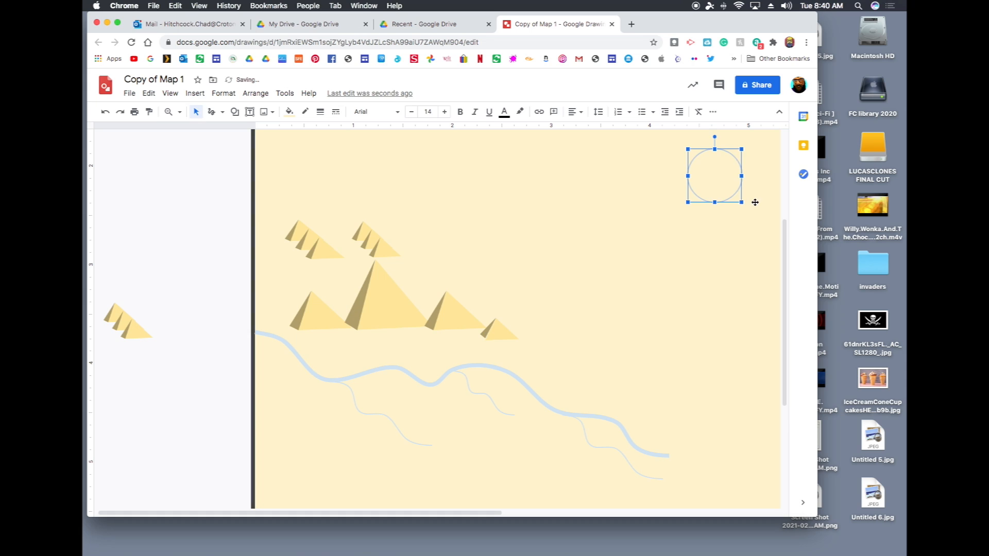
left_click(305, 112)
left_click(307, 147)
left_click(290, 111)
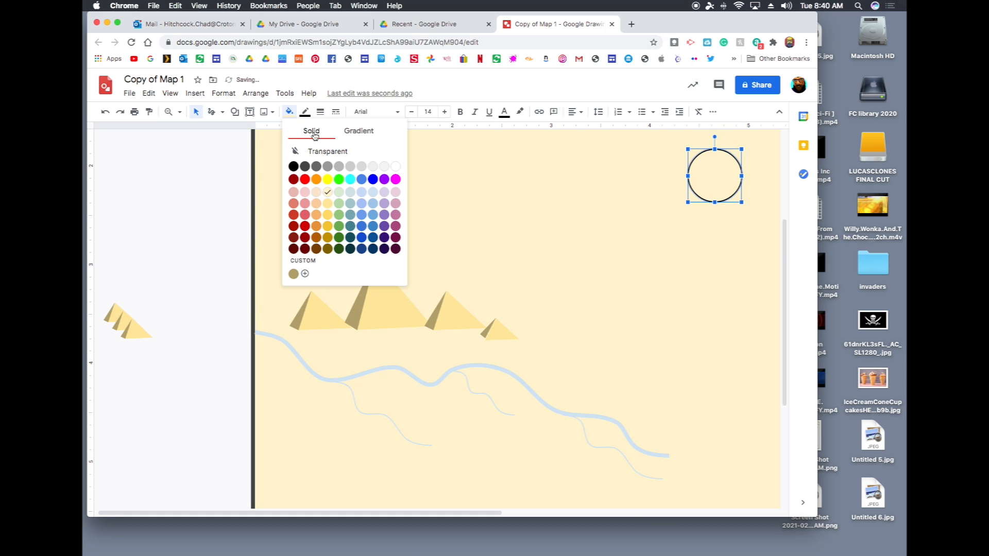
left_click(328, 151)
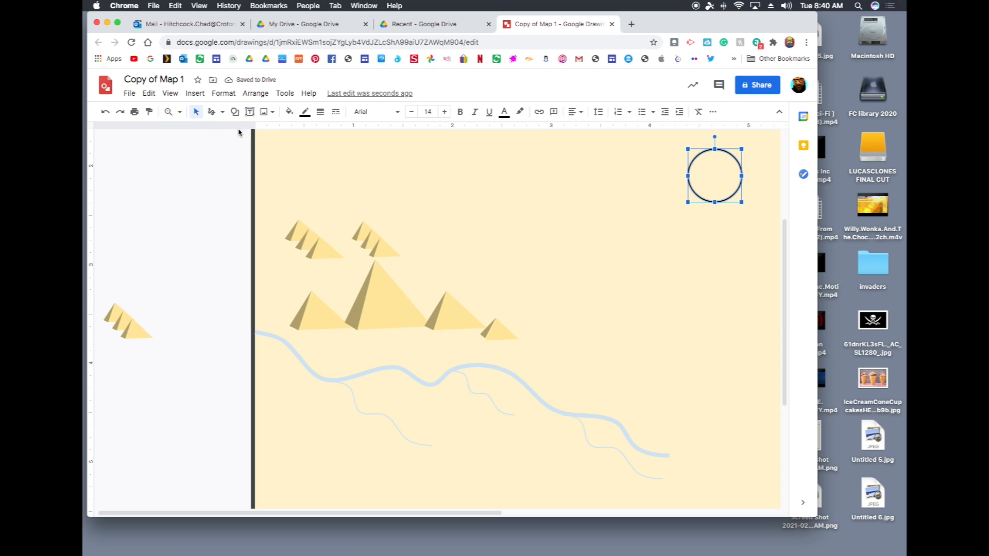
Draw a straight arrow line diagonally across the circle, from its upper left to its lower right
left_click(194, 94)
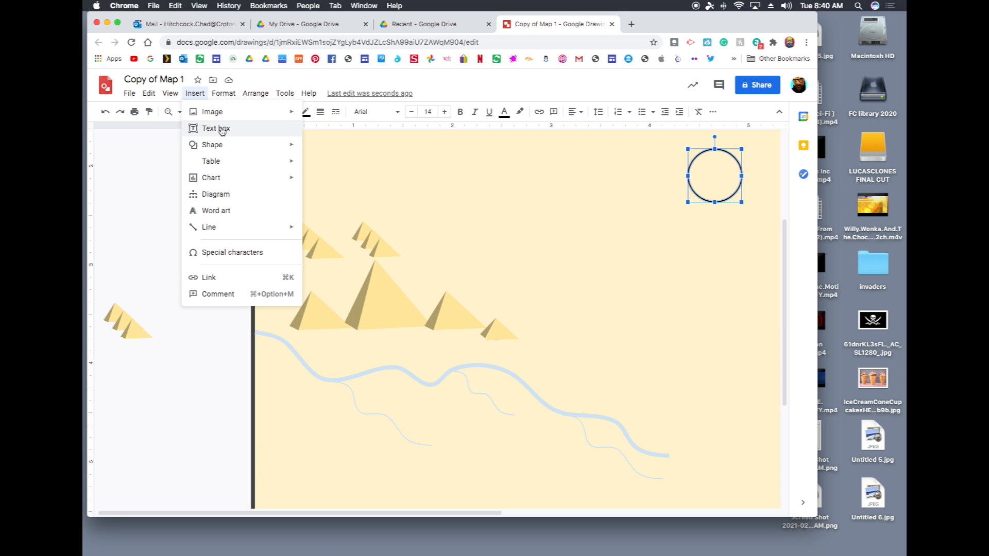
mouse_move(220, 146)
mouse_move(331, 163)
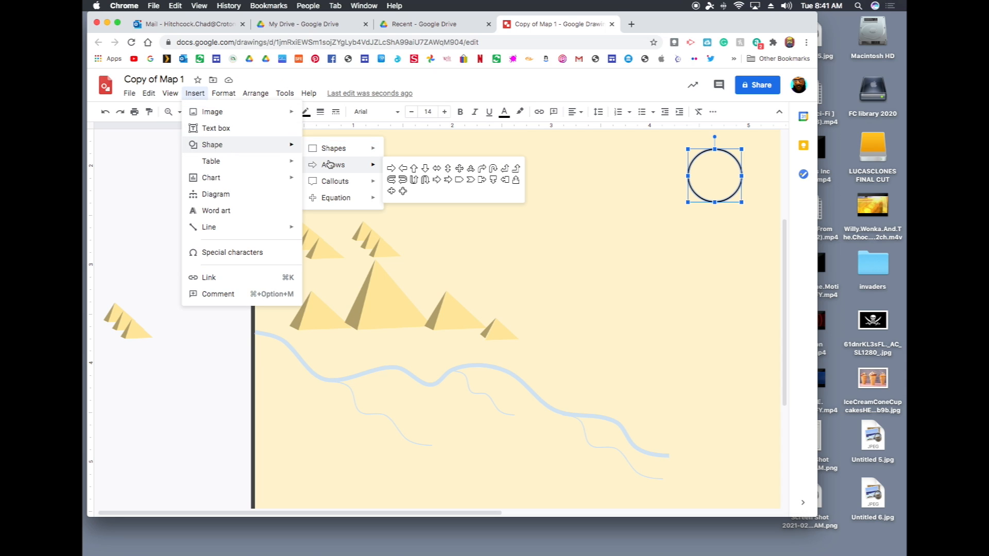
mouse_move(326, 184)
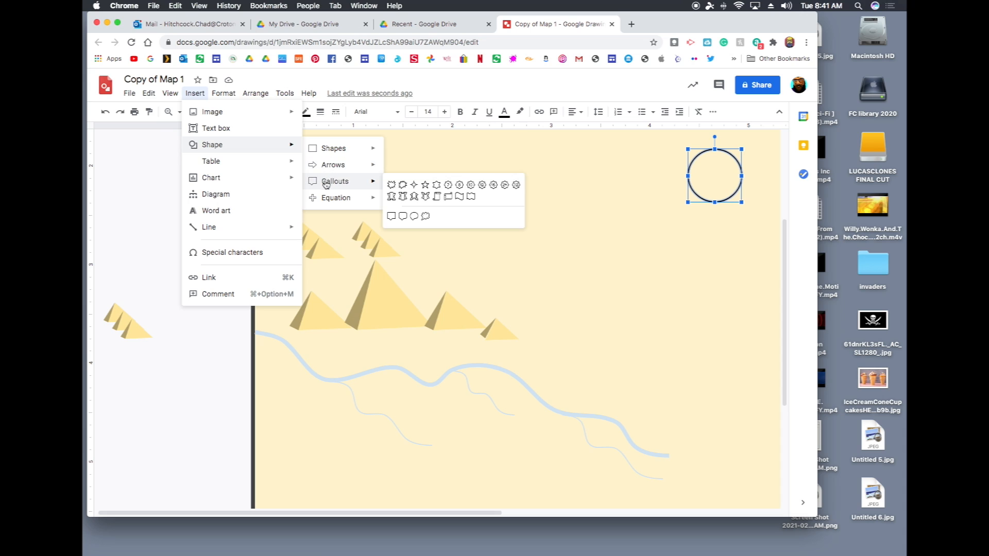
mouse_move(240, 228)
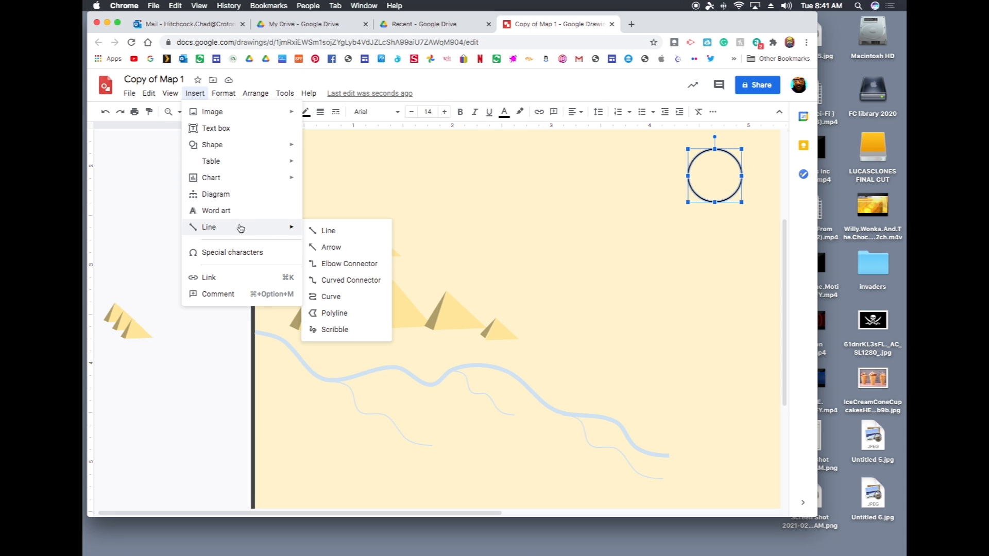
left_click(330, 247)
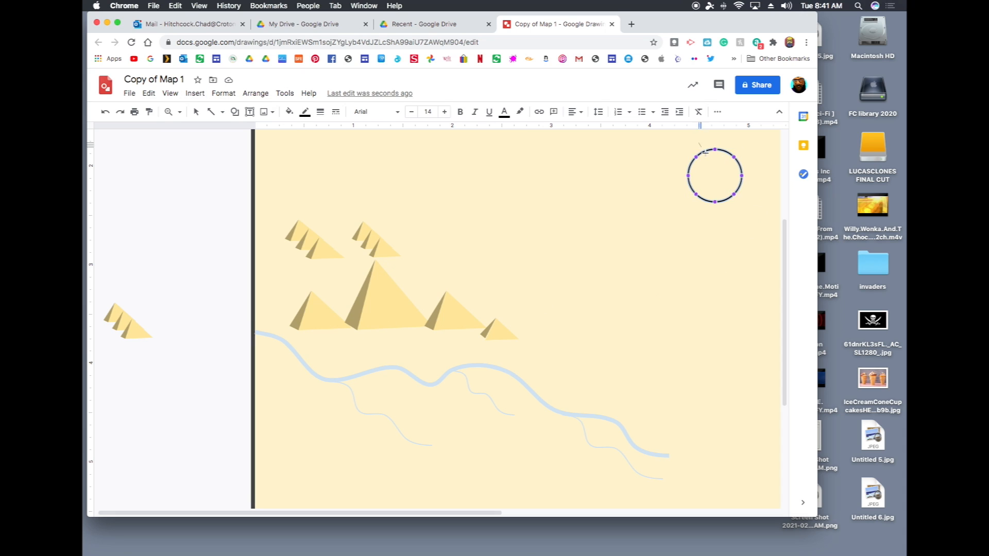
left_click_drag(705, 153, 731, 207)
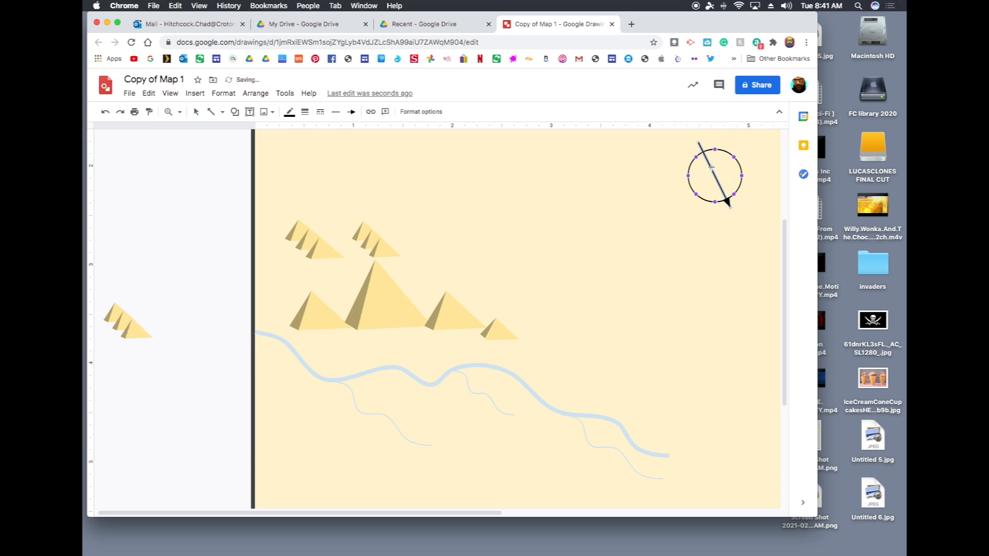
Rearrange the compass arrow's endpoints so its head points to the upper left and its tail lies at the circle's lower right
left_click(710, 167)
mouse_move(730, 207)
left_mouse_down()
mouse_move(751, 235)
mouse_move(726, 200)
left_mouse_up()
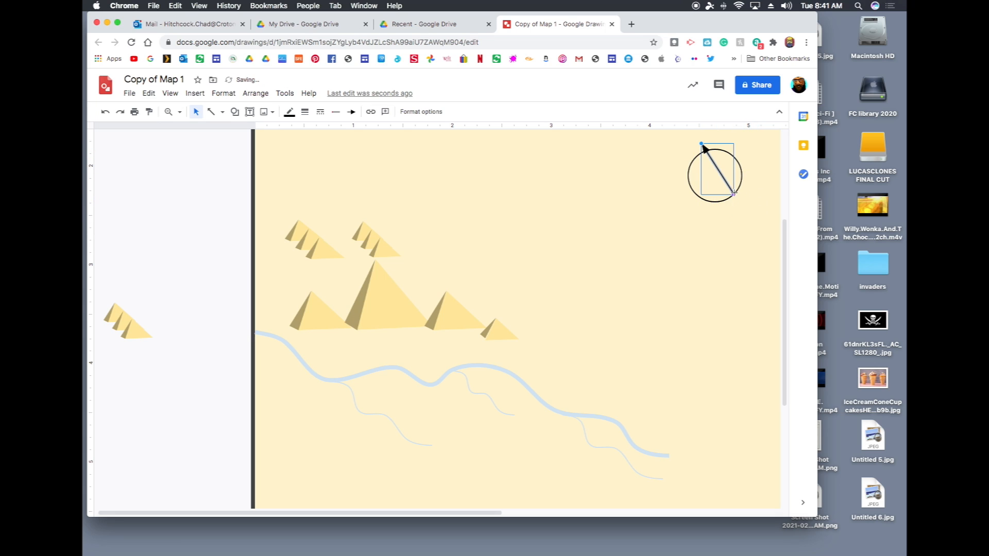
left_click(703, 147)
left_click_drag(695, 149, 694, 150)
left_click(670, 188)
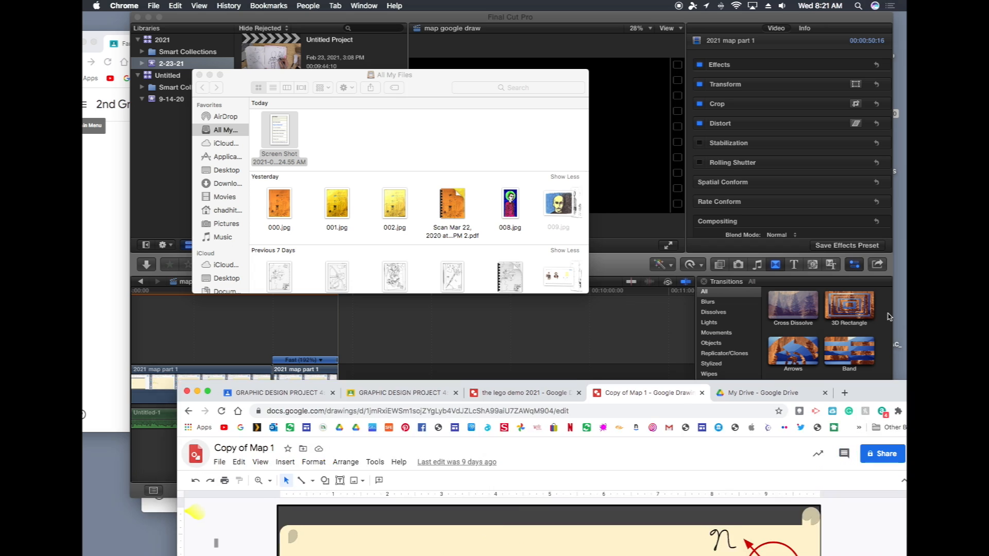
Clear away the video editor, bring the Copy of Map 1 drawing window to the front and enlarge it
left_click(149, 18)
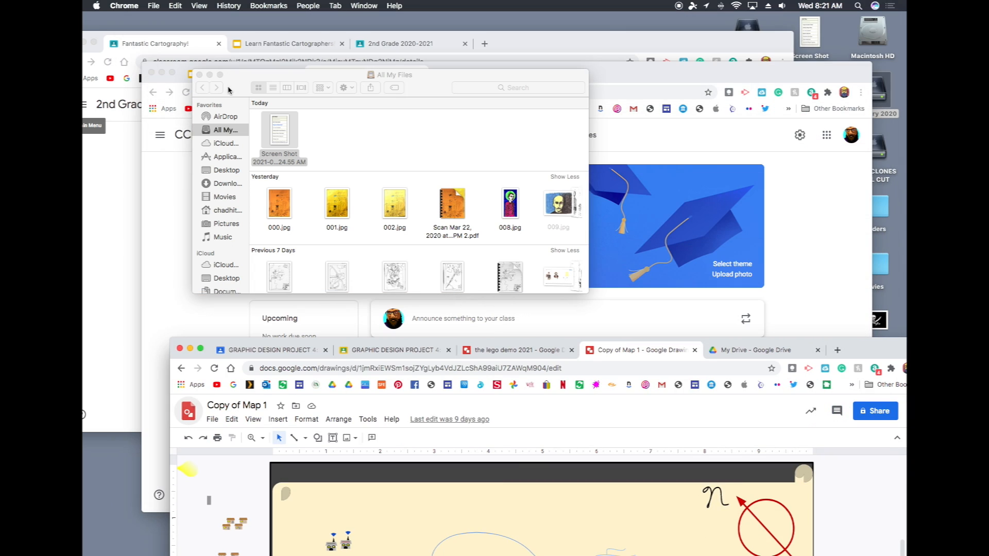
left_click(533, 40)
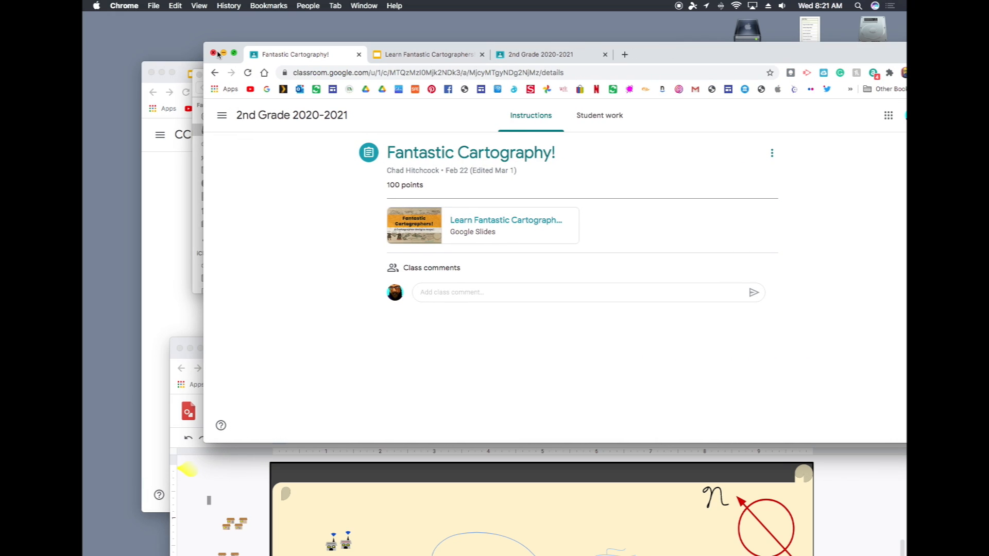
left_click(235, 477)
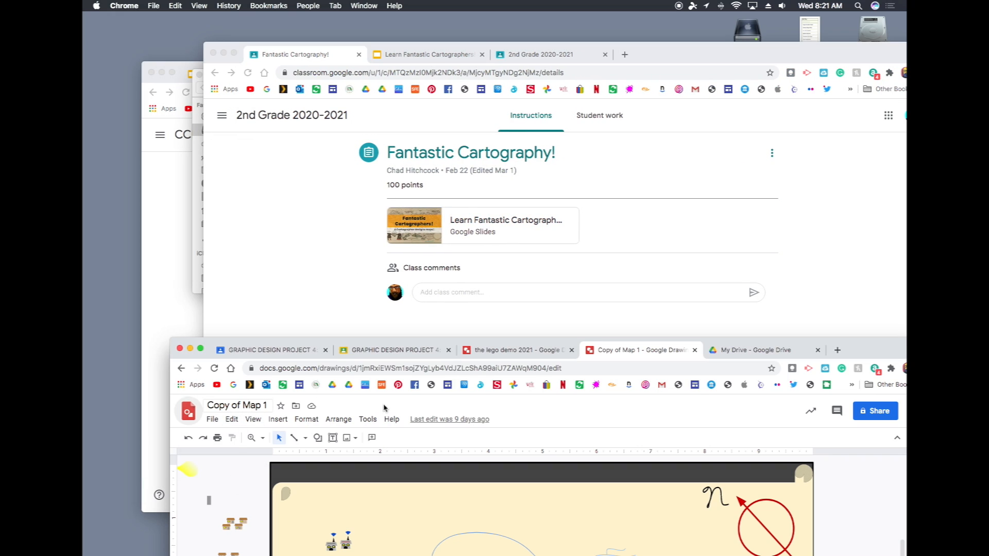
double_click(840, 349)
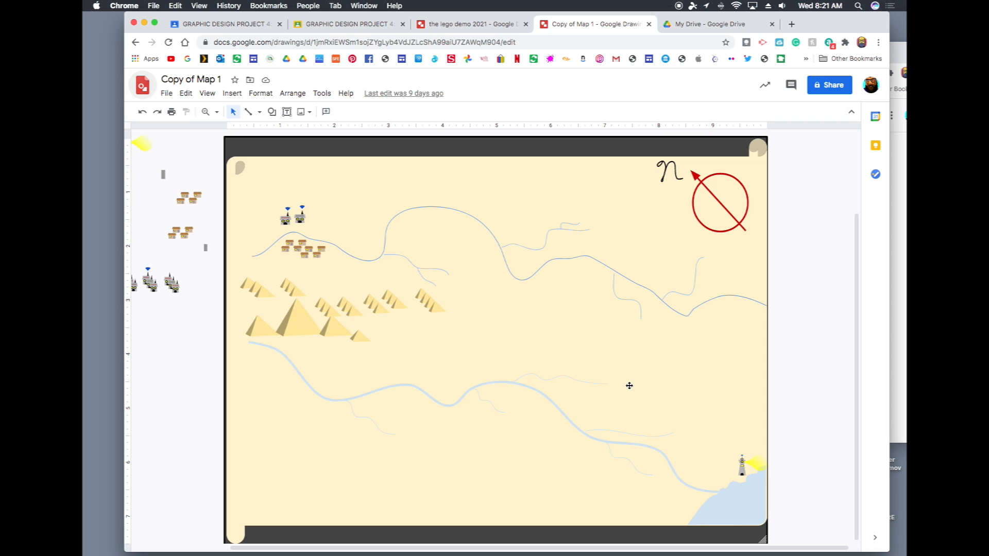
Move the parchment shape down and to the right, past the edge of the dark background
key("alt+super+plus")
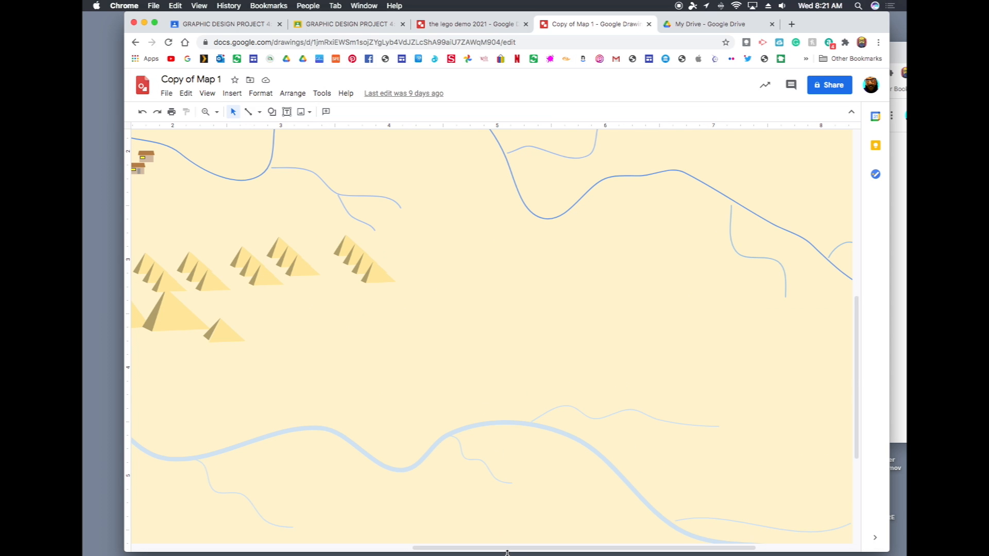
left_click_drag(535, 548, 806, 555)
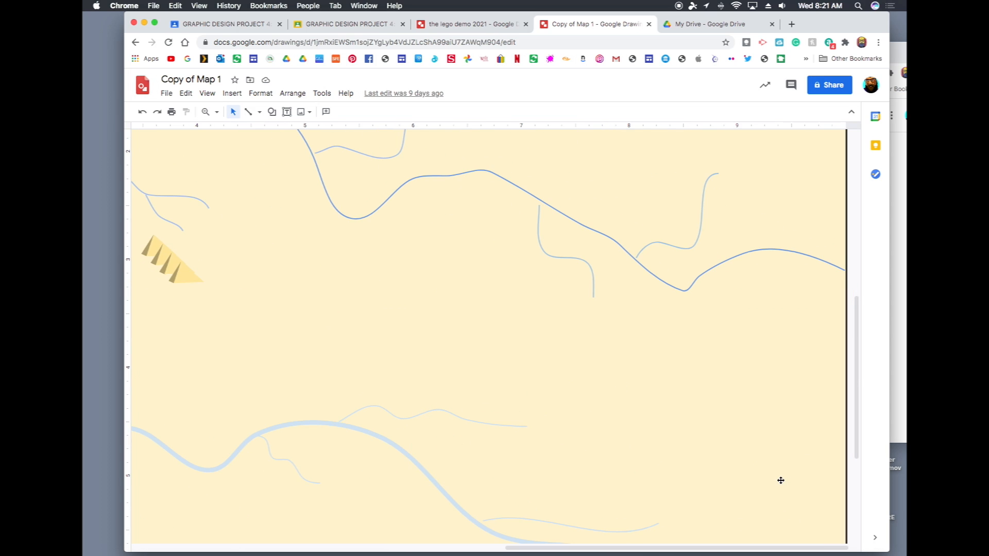
scroll(781, 481, "down", 4)
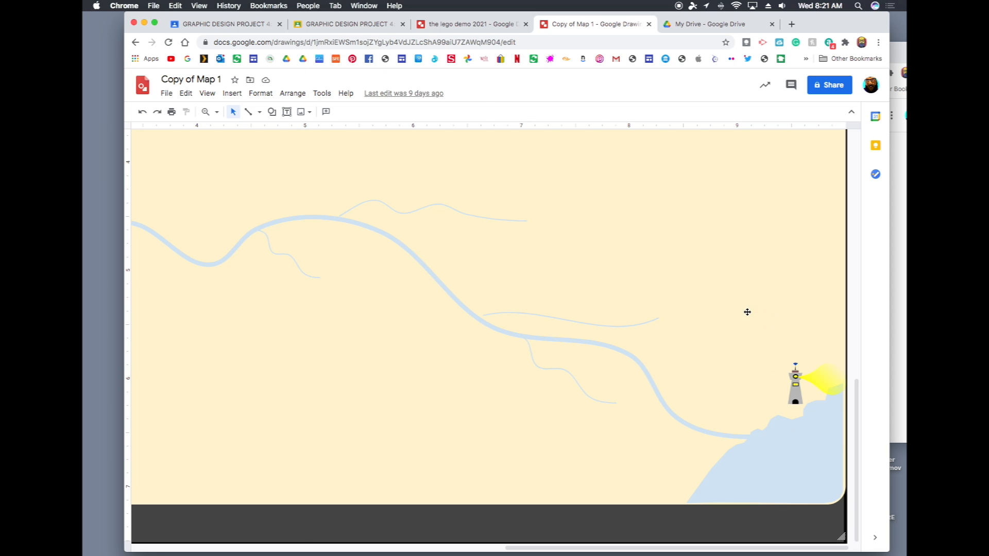
left_click_drag(748, 312, 819, 349)
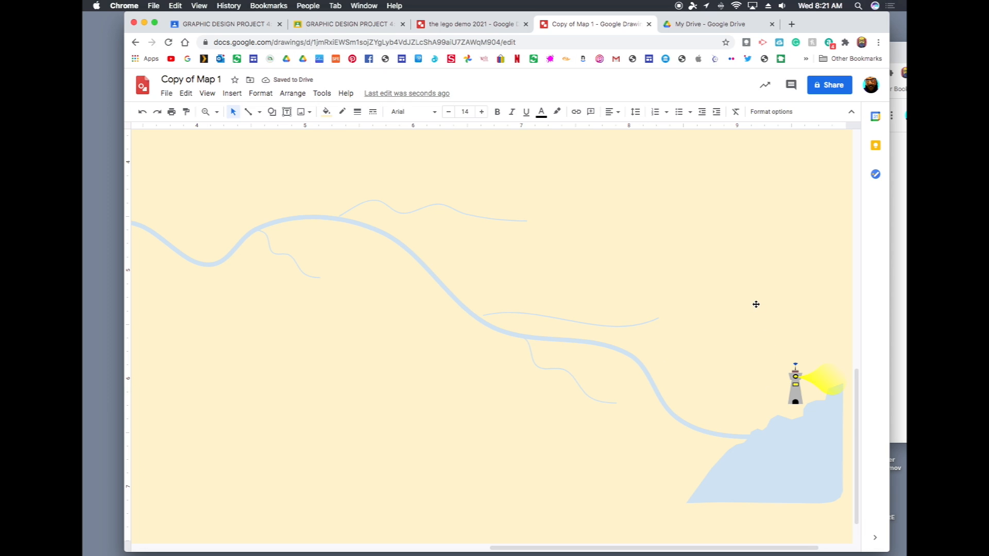
key("super+alt+minus")
left_click(753, 386)
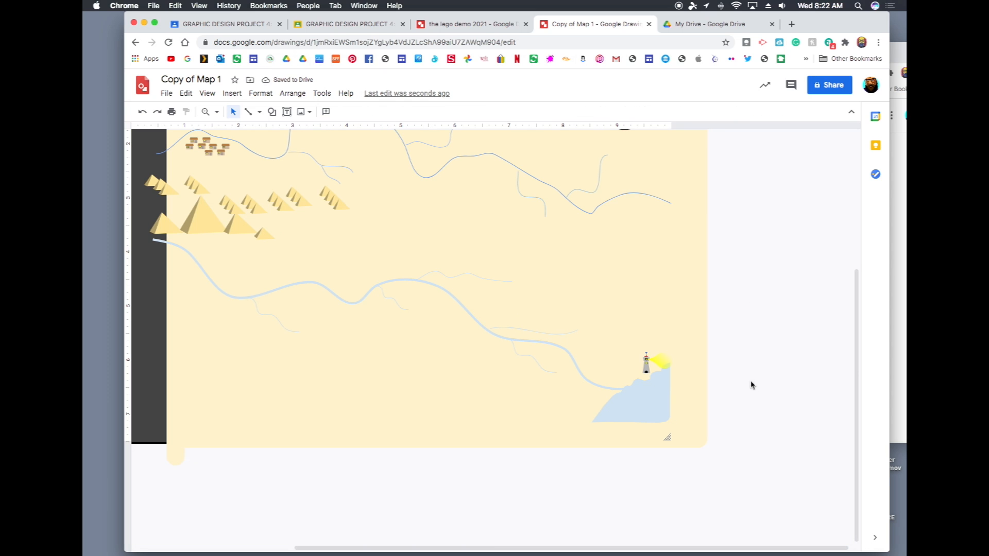
Isolate the lighthouse with its light beam from the other shapes, move it to the blank area beside the map, and enlarge it proportionally
left_click_drag(713, 337, 631, 382)
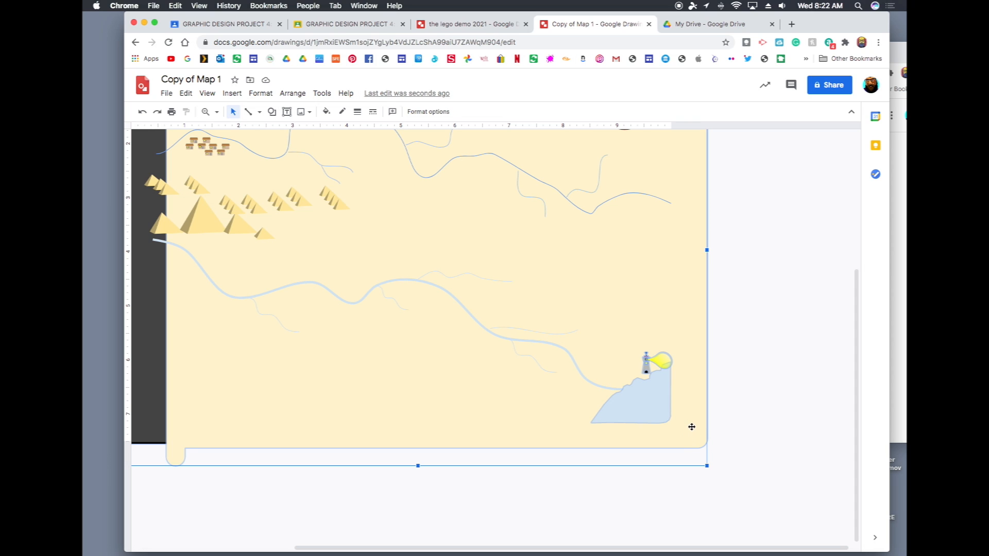
left_click(692, 426, "shift")
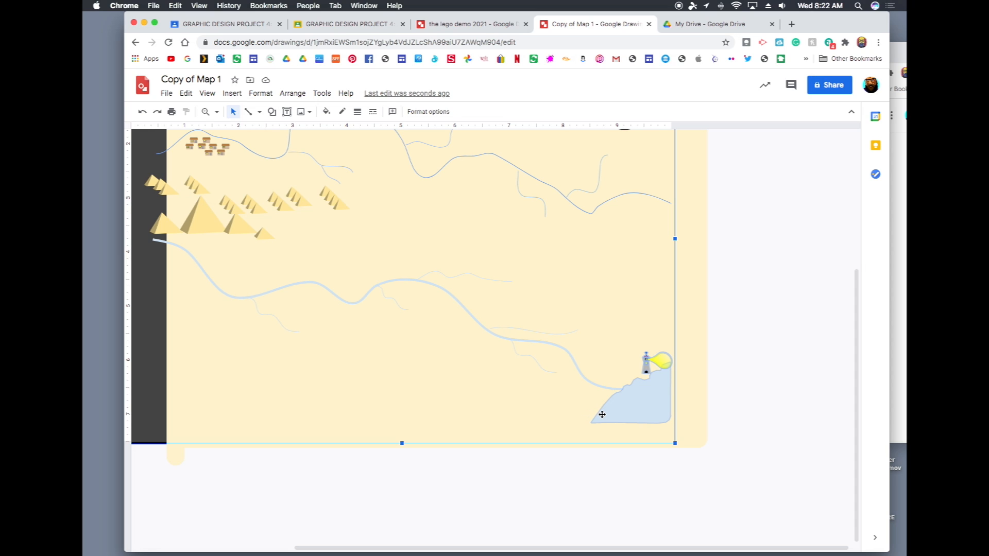
left_click(160, 382, "shift")
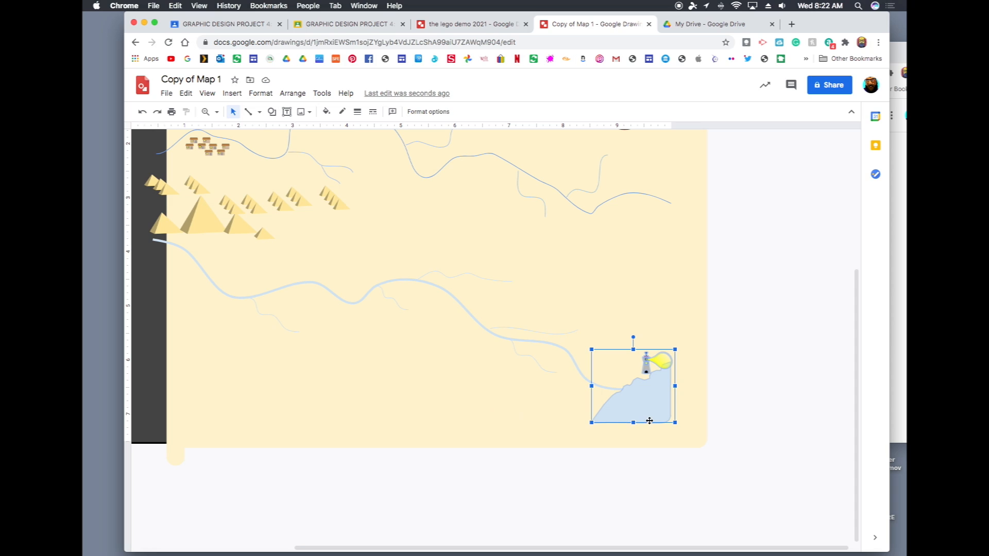
left_click(657, 362)
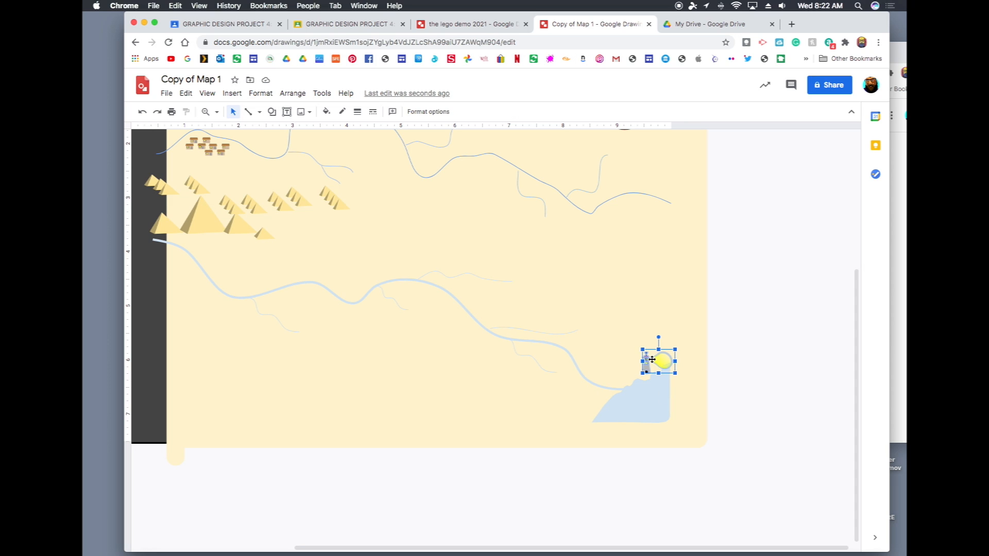
left_click_drag(654, 359, 799, 312)
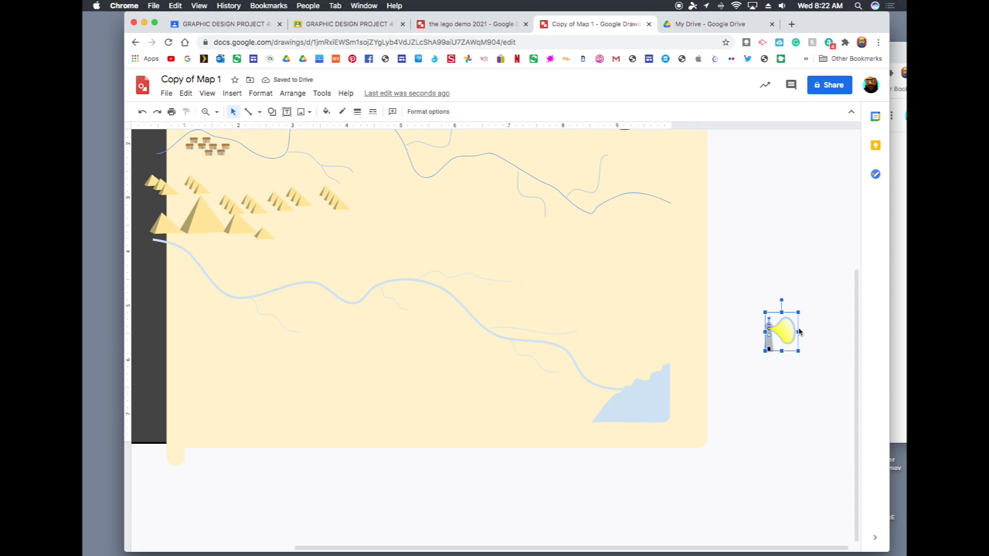
key("super+z")
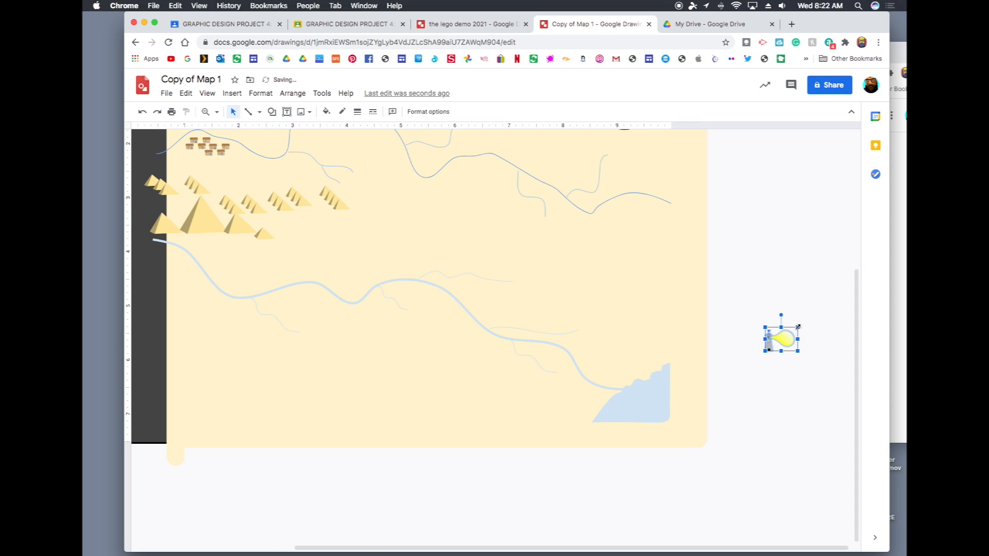
left_click_drag(798, 326, 814, 309)
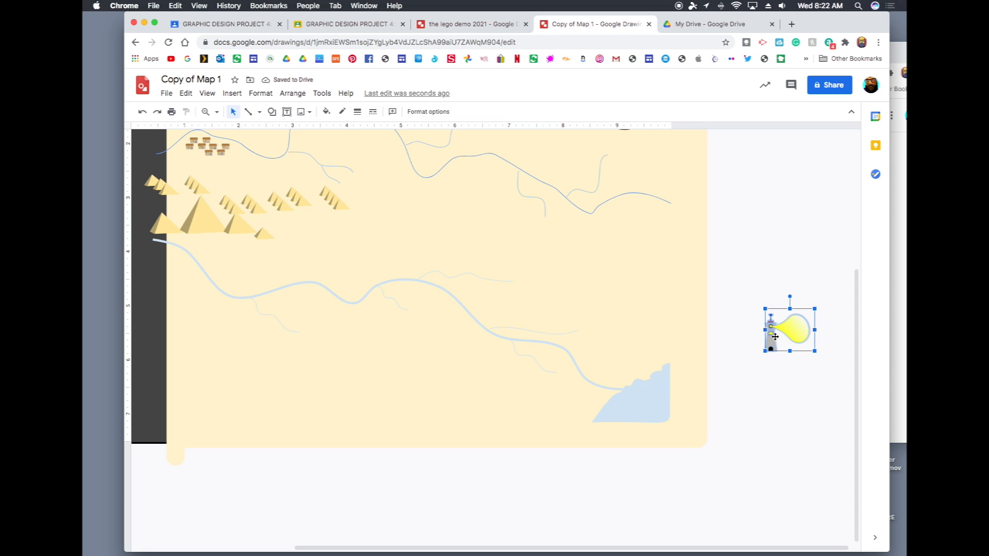
Duplicate the enlarged lighthouse and place the copy on the map just above the sea shape
key("super+d")
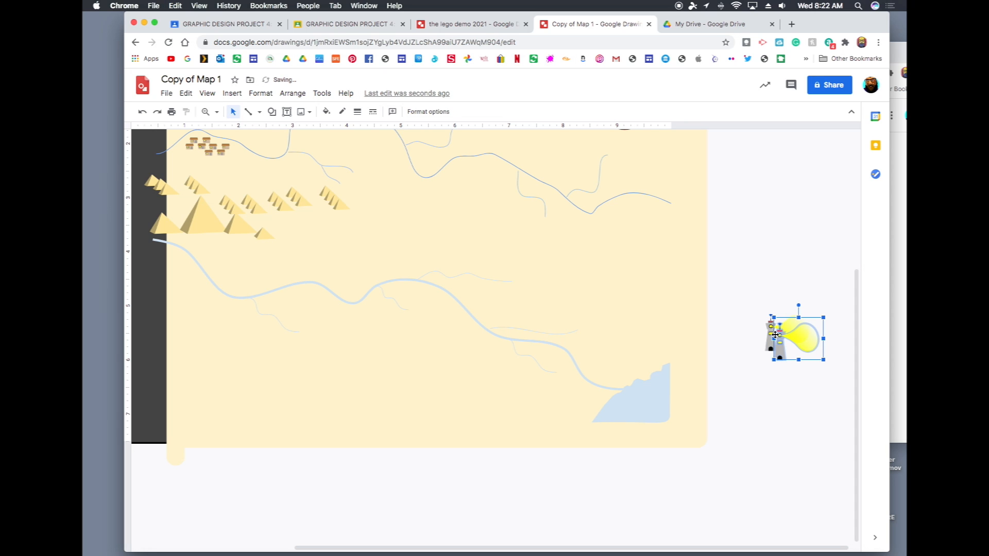
left_click_drag(780, 339, 636, 362)
left_click(635, 396)
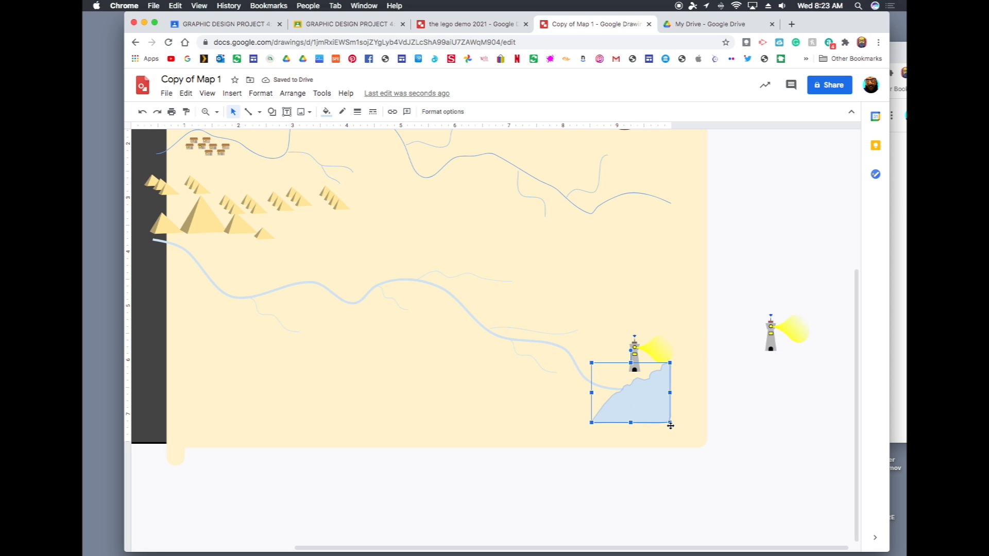
Move the parchment back over the dark background and stretch its lower and left edges to cover more of the background
key("alt+super+minus")
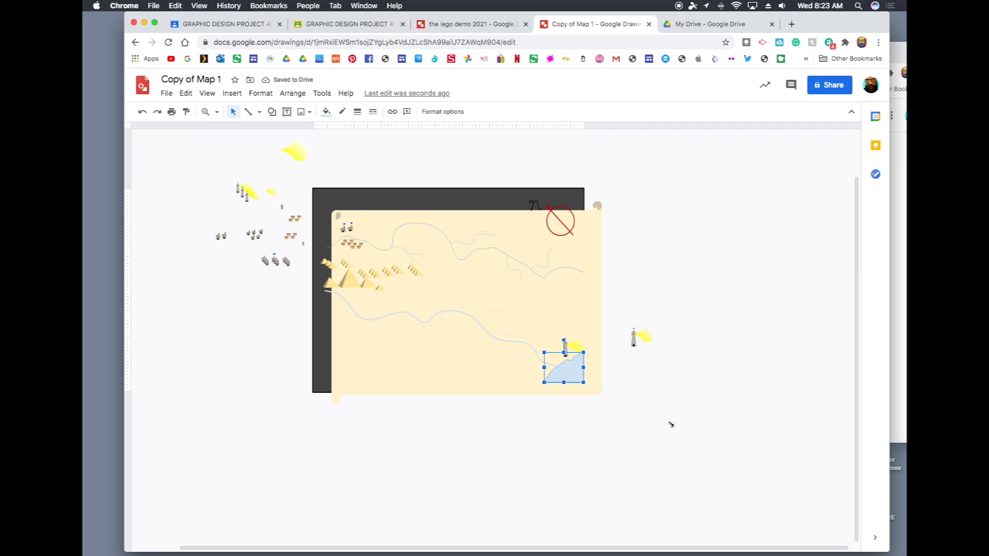
left_click(442, 357)
left_click_drag(442, 357, 425, 336)
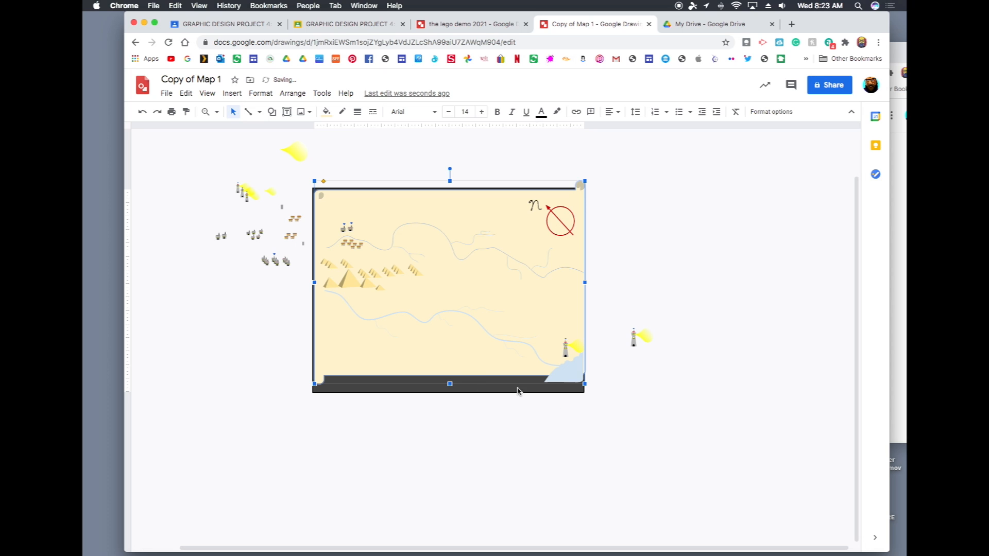
left_click_drag(450, 383, 451, 399)
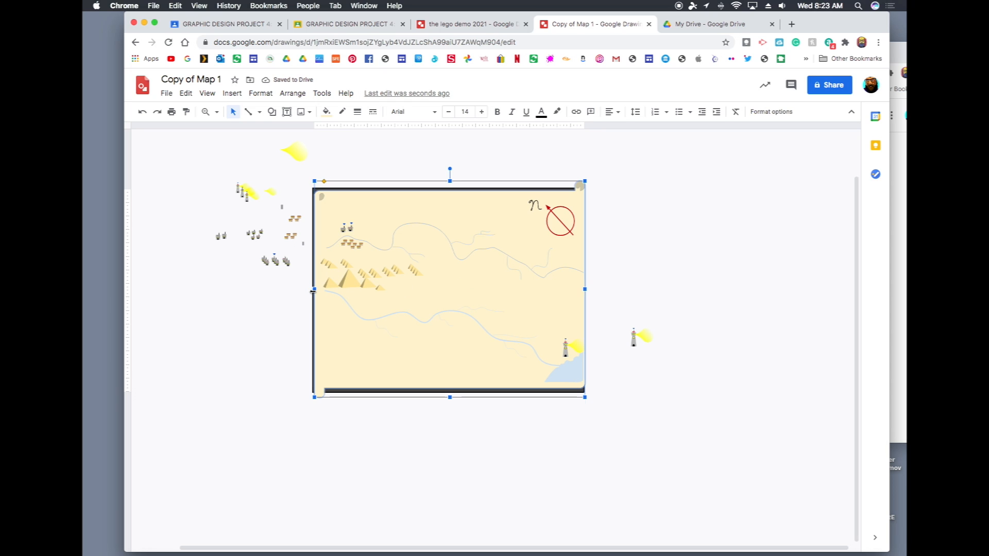
left_click_drag(314, 291, 311, 292)
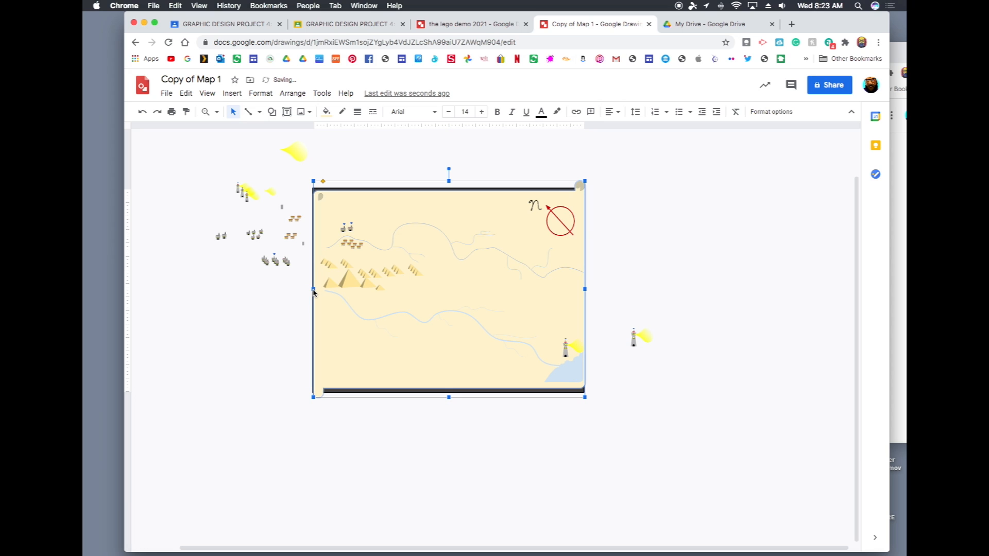
Stretch the light blue sea shape down and to the right so it reaches the parchment's edges
left_click(578, 379)
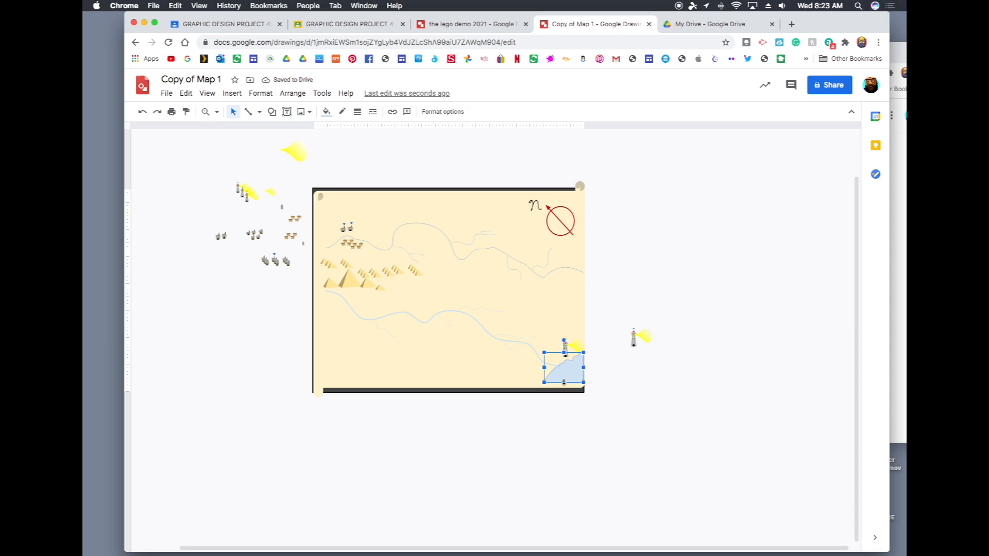
key("super+alt+plus")
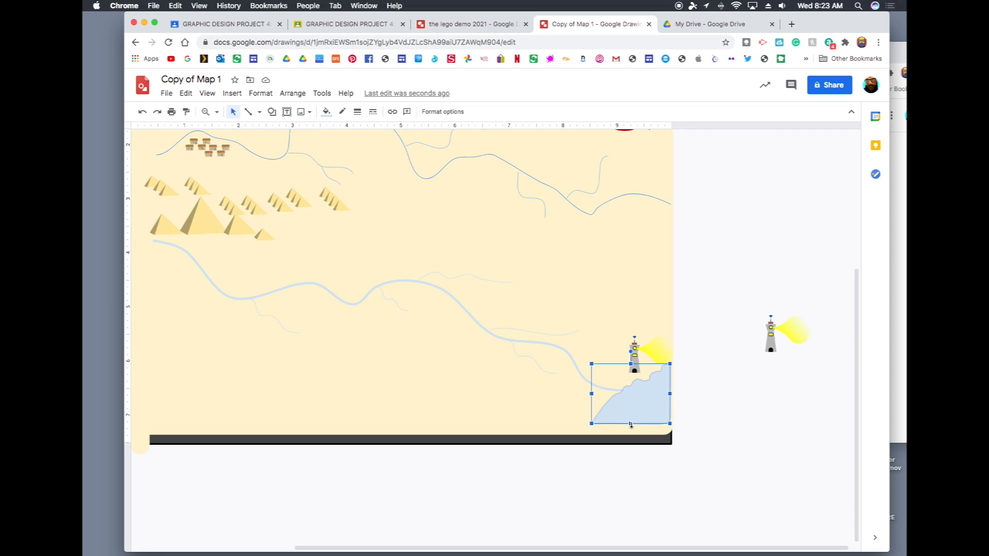
left_click_drag(630, 424, 631, 433)
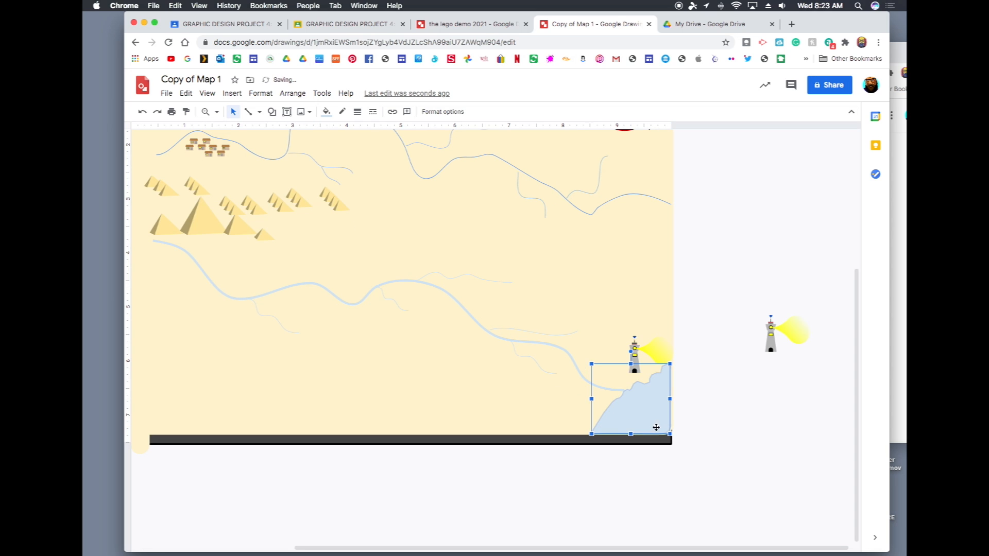
left_click_drag(671, 400, 674, 399)
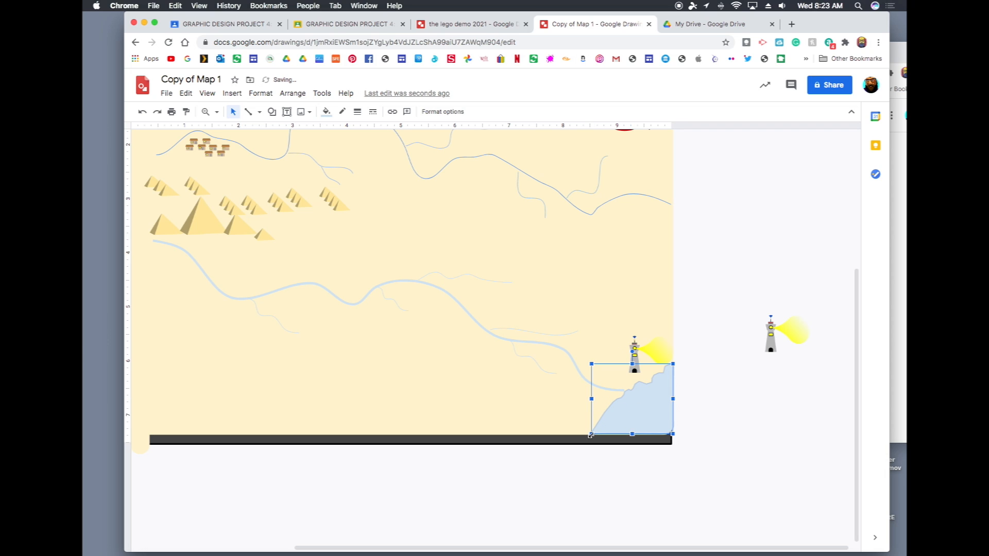
left_click_drag(591, 436, 592, 436)
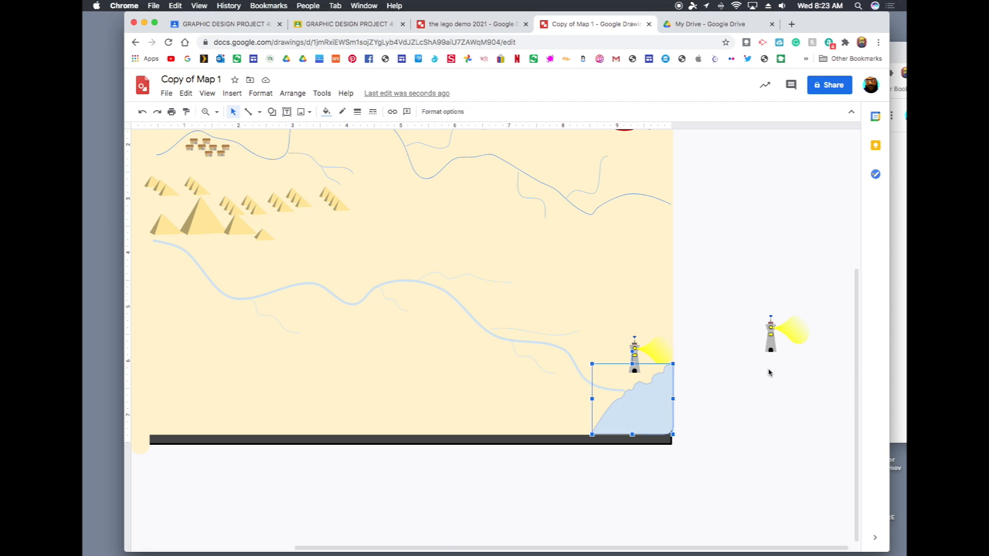
Duplicate the spare lighthouse beside the map and place the copy below and to the right of it
key("super+alt+plus")
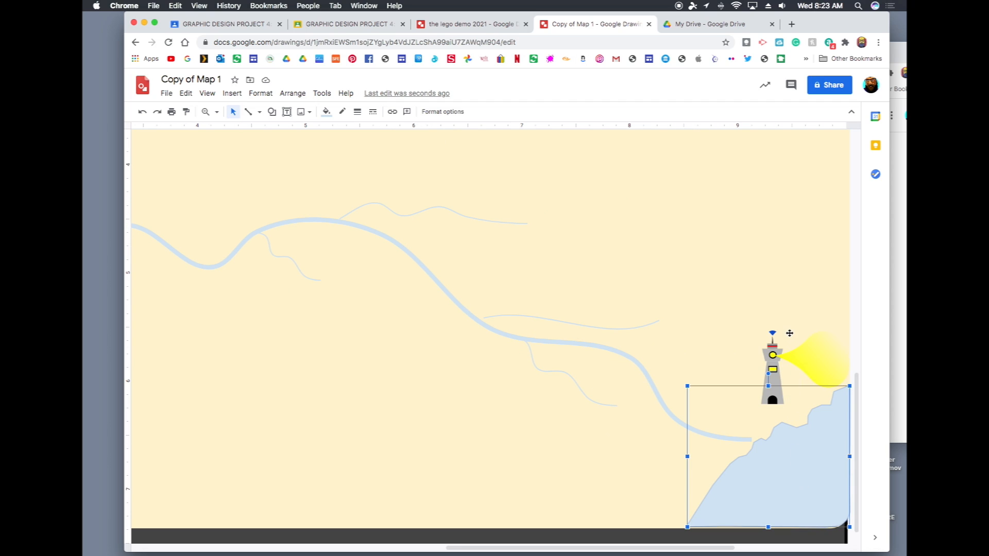
key("super+alt+plus")
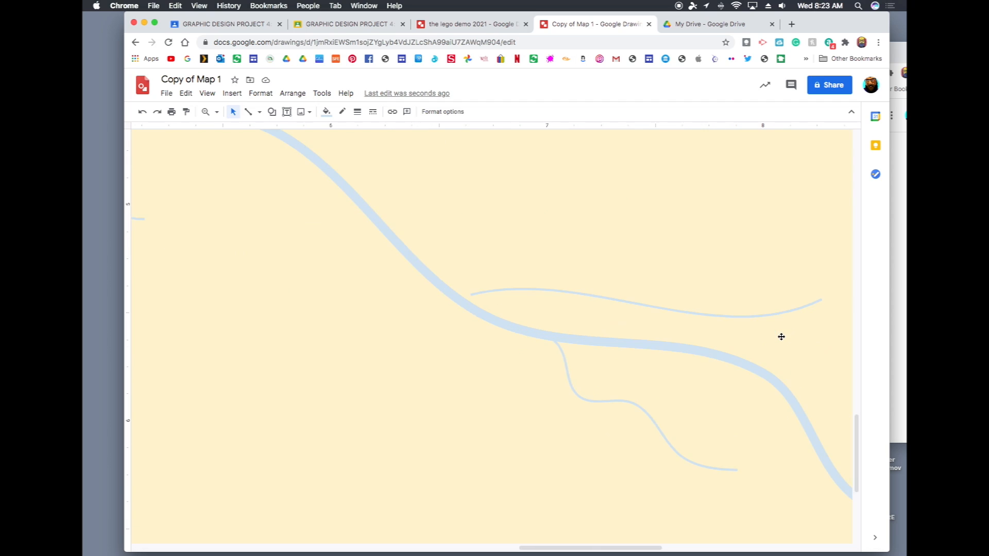
left_click_drag(638, 548, 850, 520)
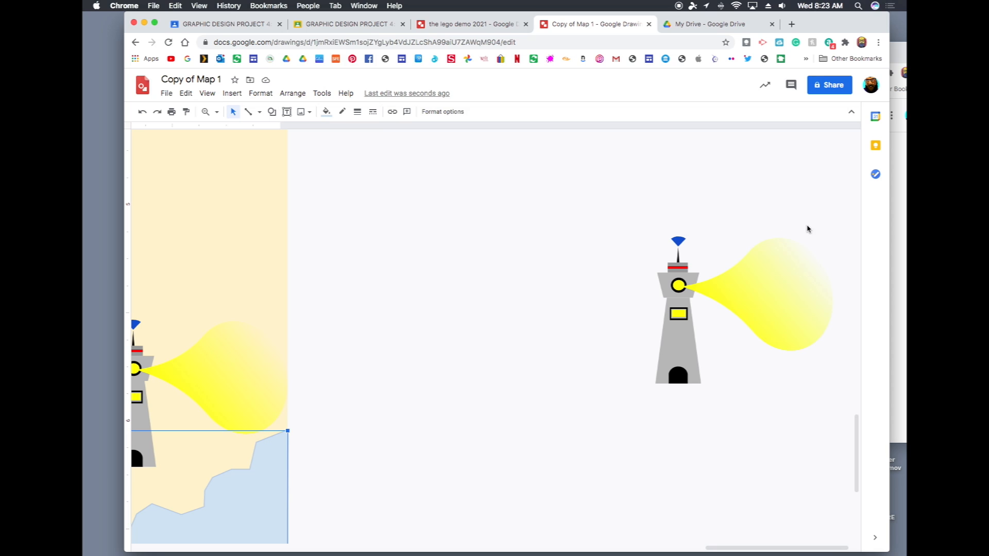
key("alt+super+minus")
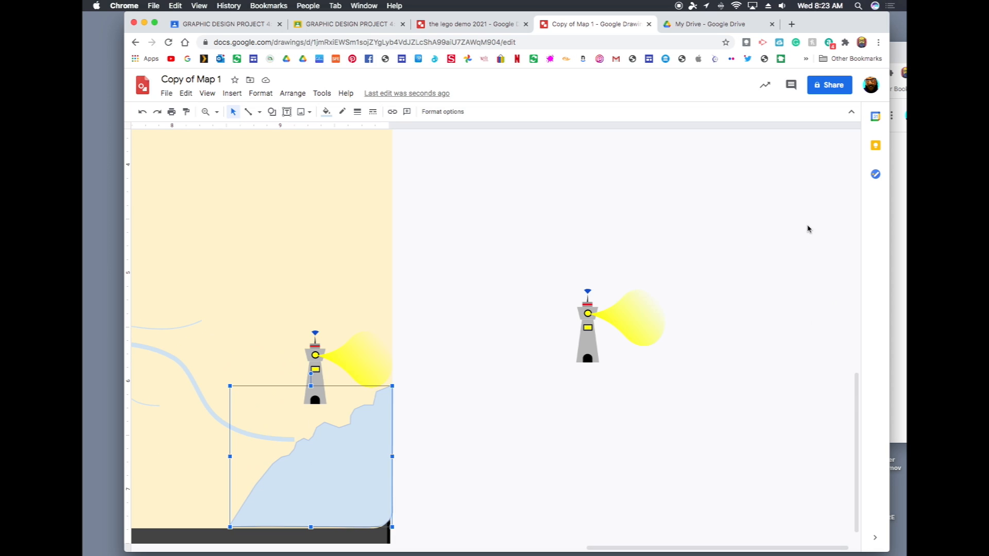
left_click_drag(561, 220, 653, 411)
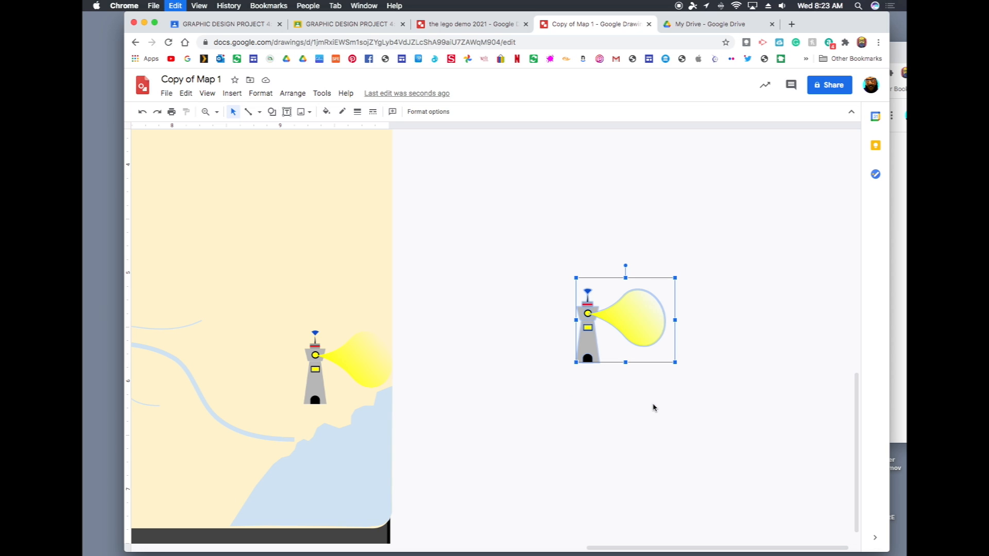
key("super+d")
left_click_drag(619, 362, 648, 400)
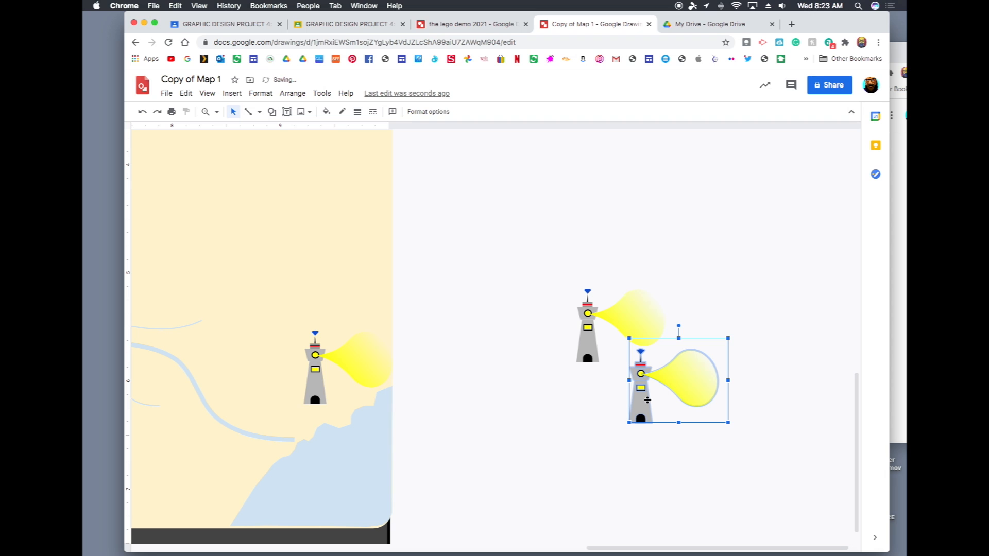
Extend the end of the thick light blue river so it runs into the sea shape
key("super+alt+minus")
key("super+alt+minus")
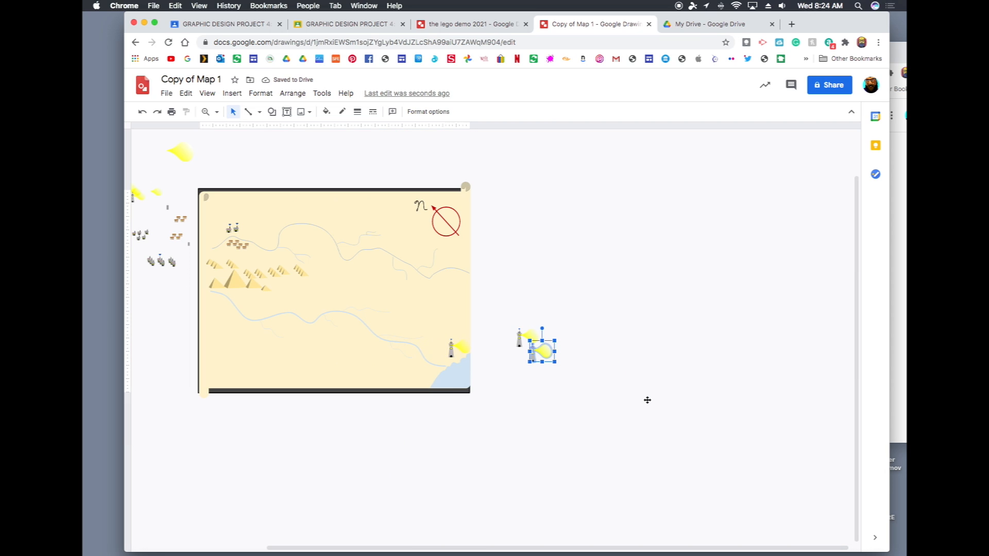
key("super+alt+plus")
key("super+alt+plus")
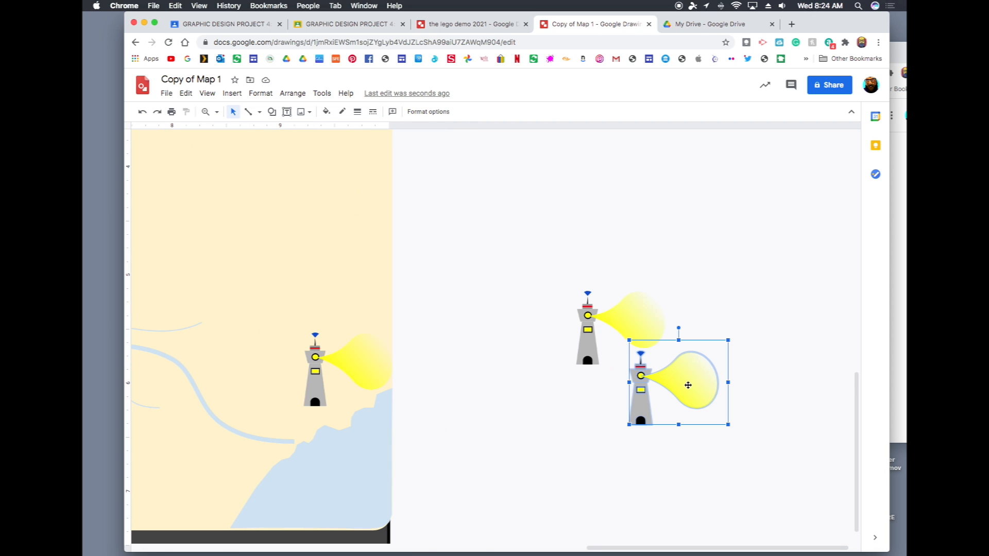
left_click(283, 442)
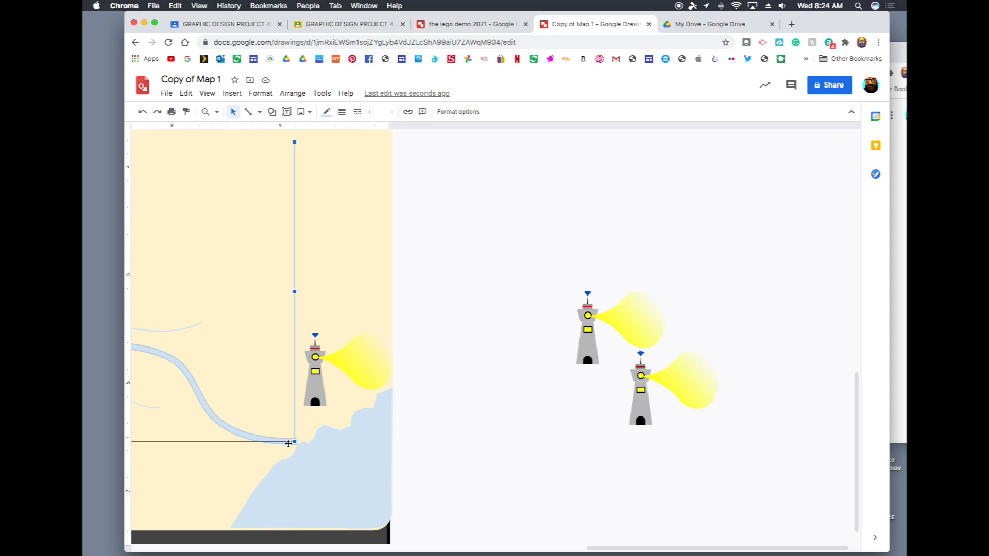
left_click_drag(295, 443, 311, 447)
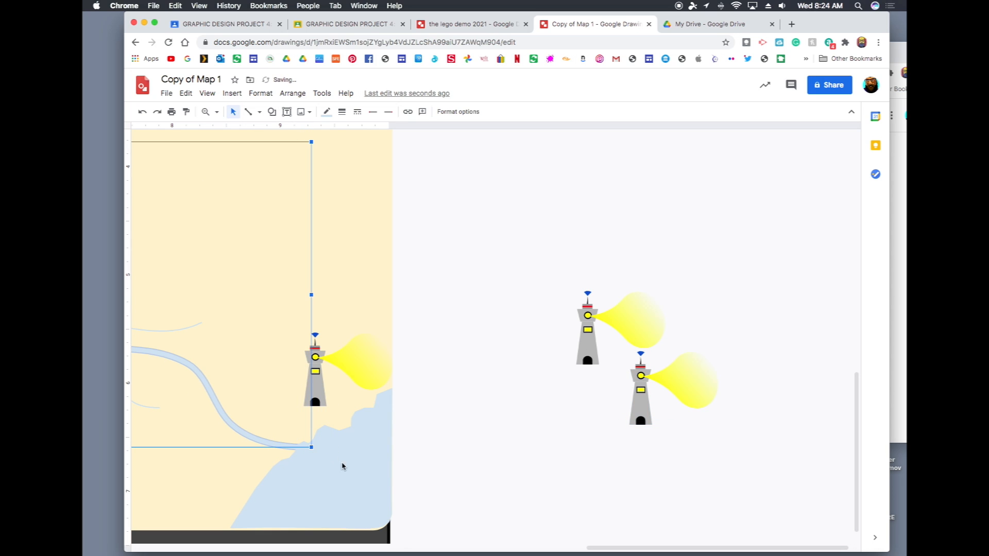
Examine the spare symbols beside the map and the castles, houses, mountains and upper river on the parchment
key("super+alt+minus")
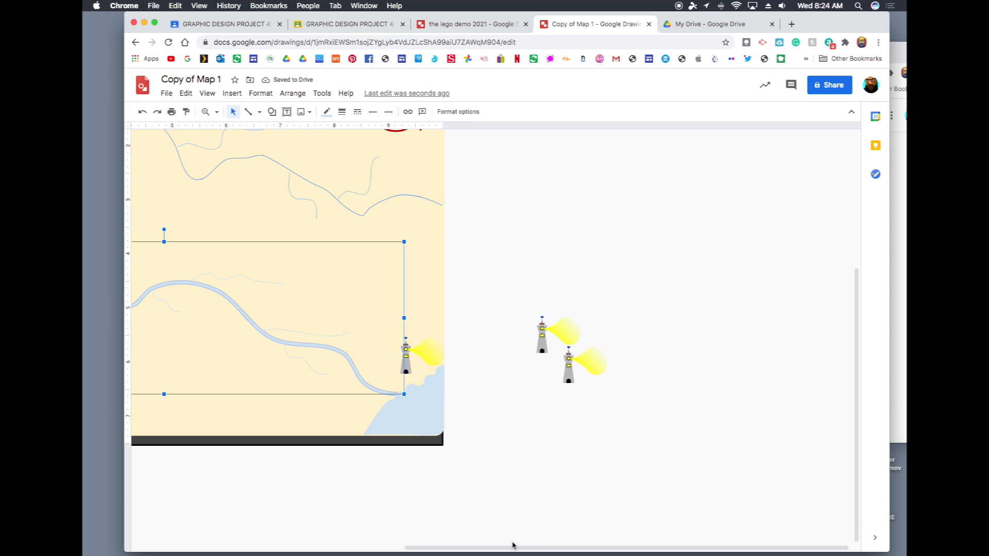
scroll(133, 539, "left", 10)
scroll(176, 475, "left", 4)
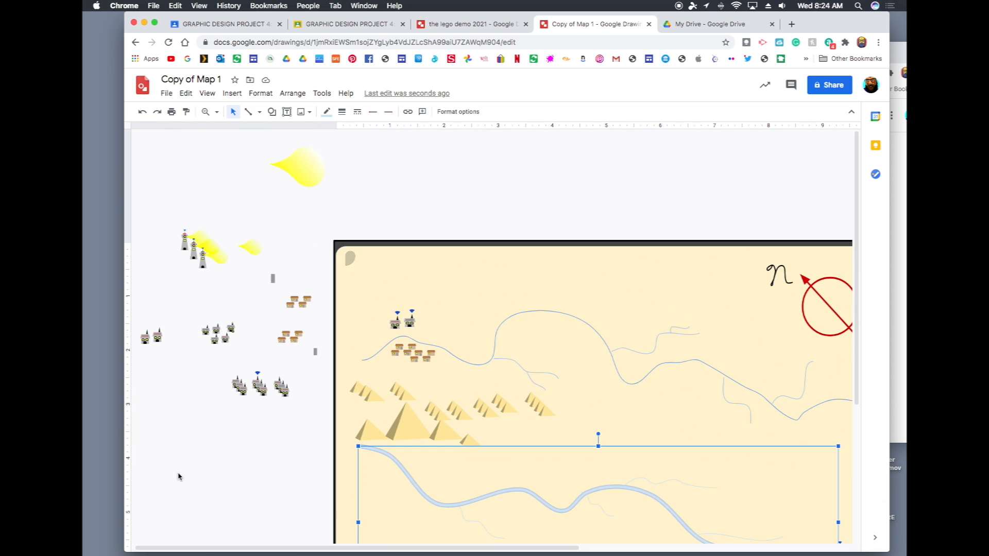
scroll(174, 355, "up", 5)
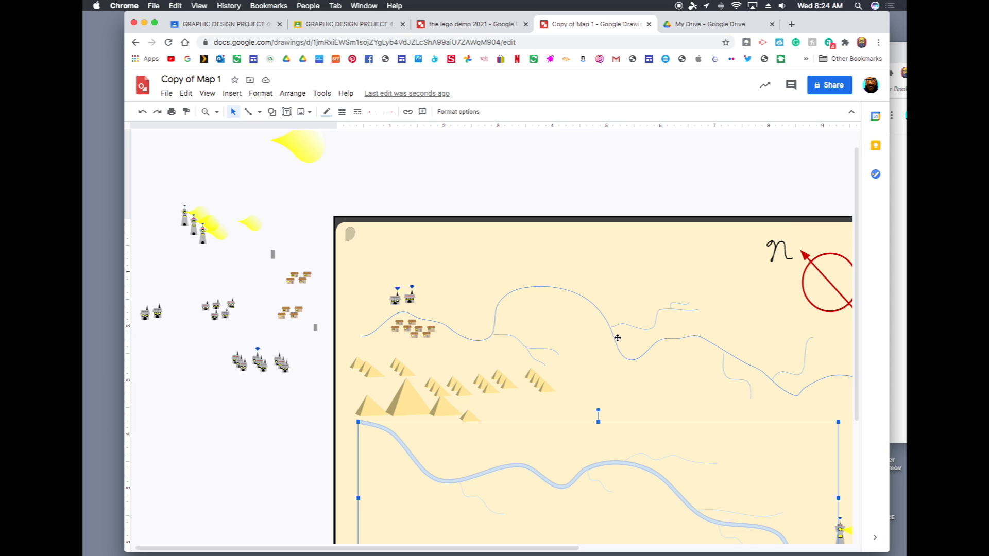
key("super+alt+minus")
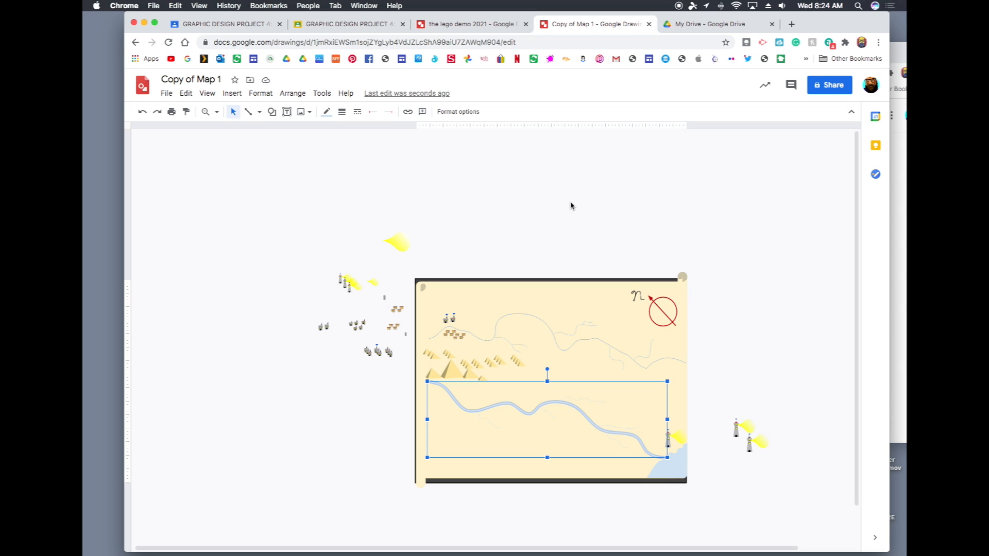
key("super+alt+equal")
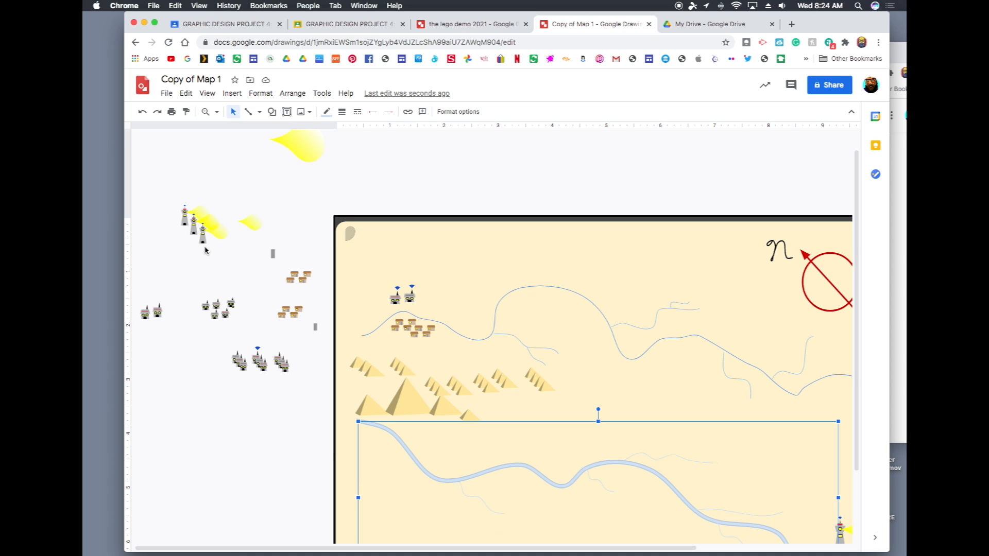
key("super+alt+plus")
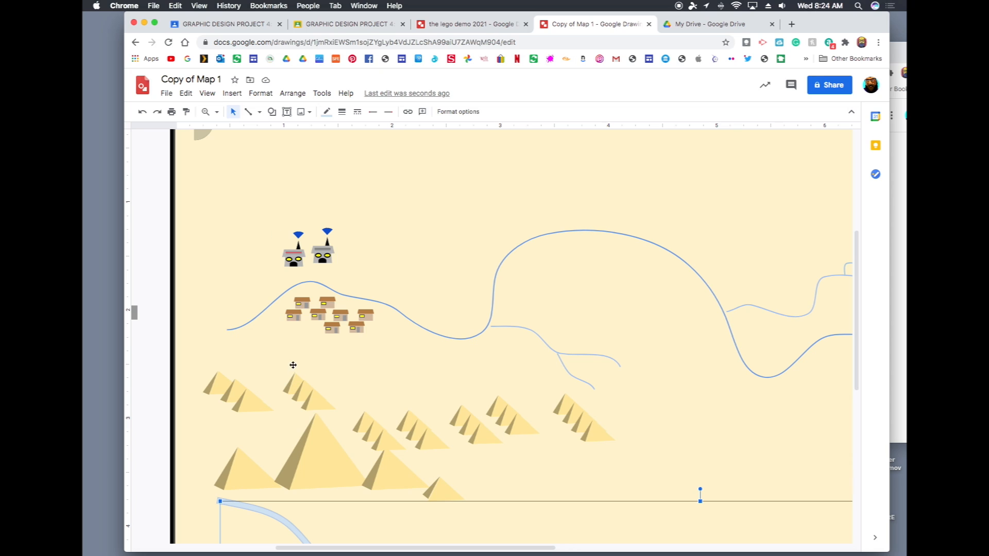
scroll(330, 283, "left", 2)
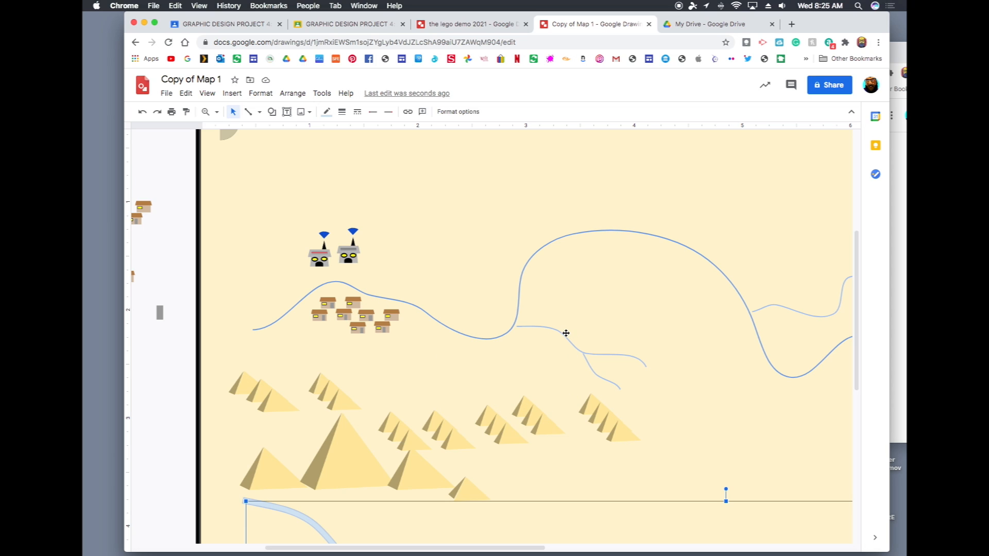
Stretch the small tributary below the upper river's first bend so its starting end meets the river
left_click(547, 336)
left_click(544, 328)
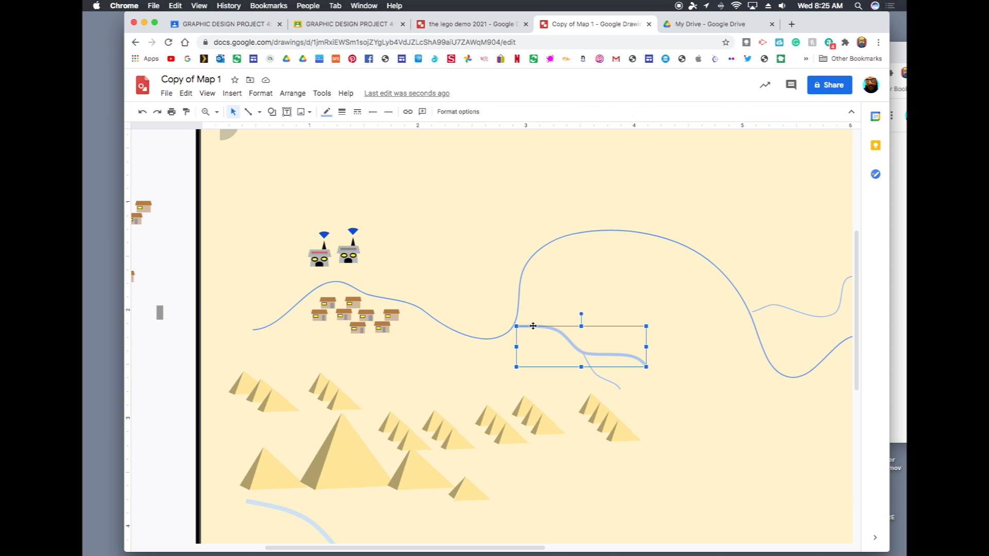
left_click_drag(514, 325, 512, 322)
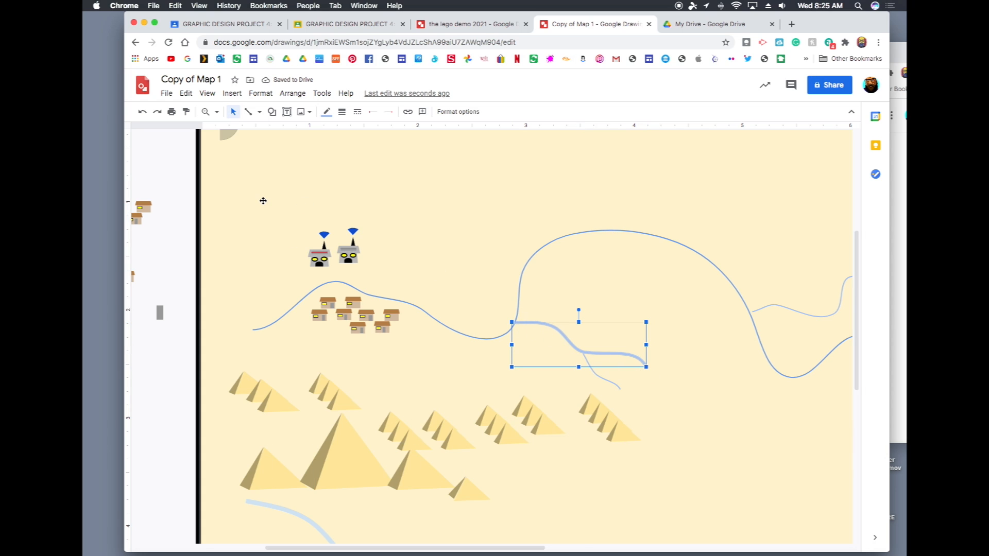
Draw a horizontal scroll banner about 2 inches wide near the parchment's upper edge, above the two castles
key("super+alt+minus")
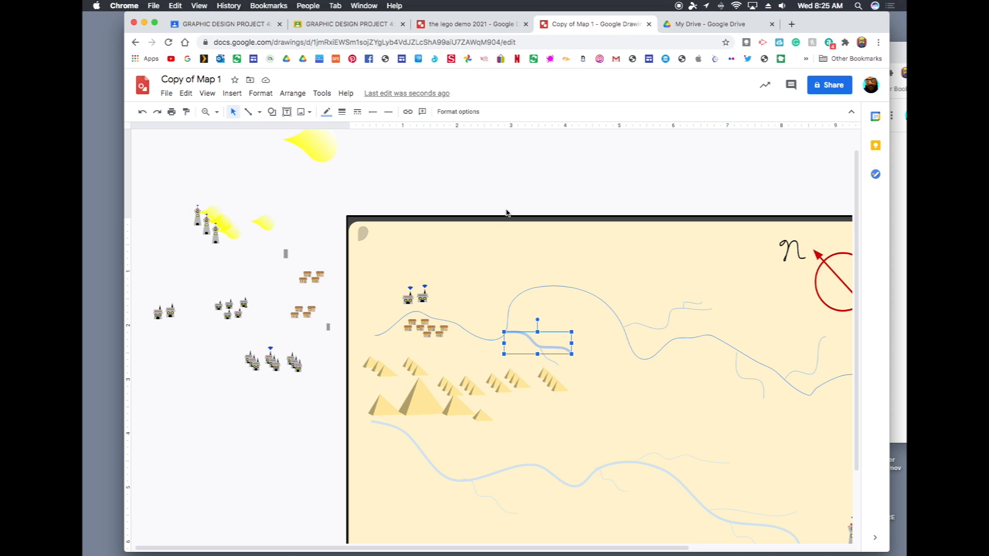
left_click(271, 117)
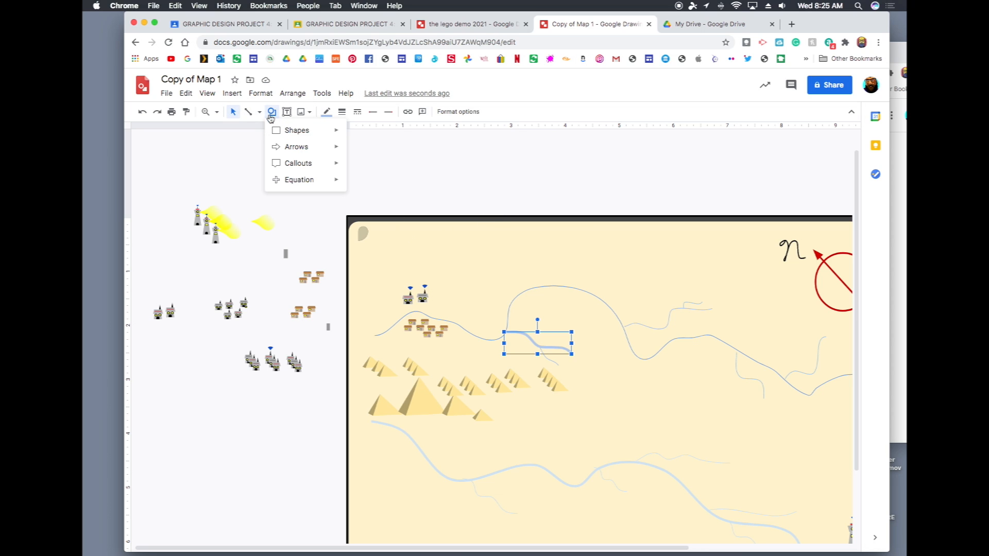
mouse_move(304, 167)
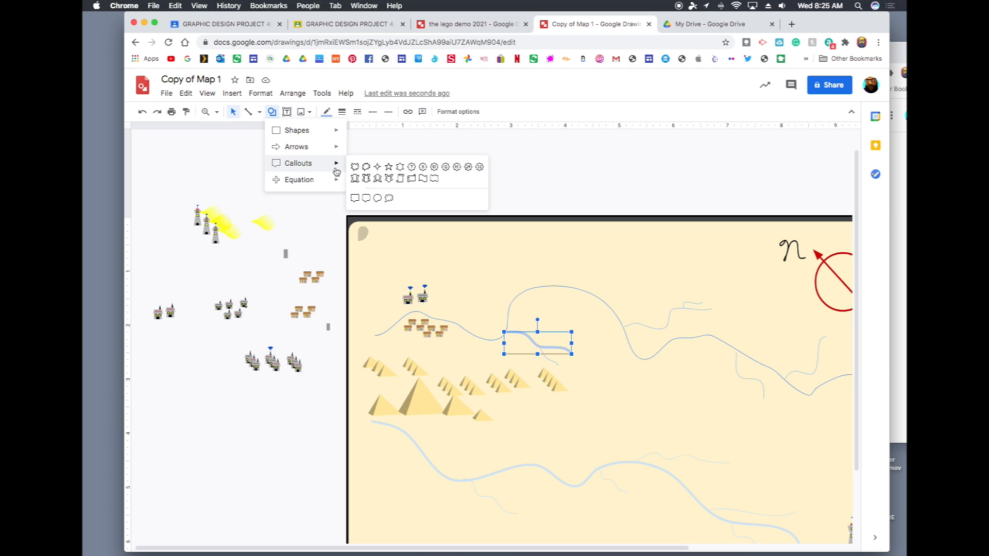
left_click(412, 181)
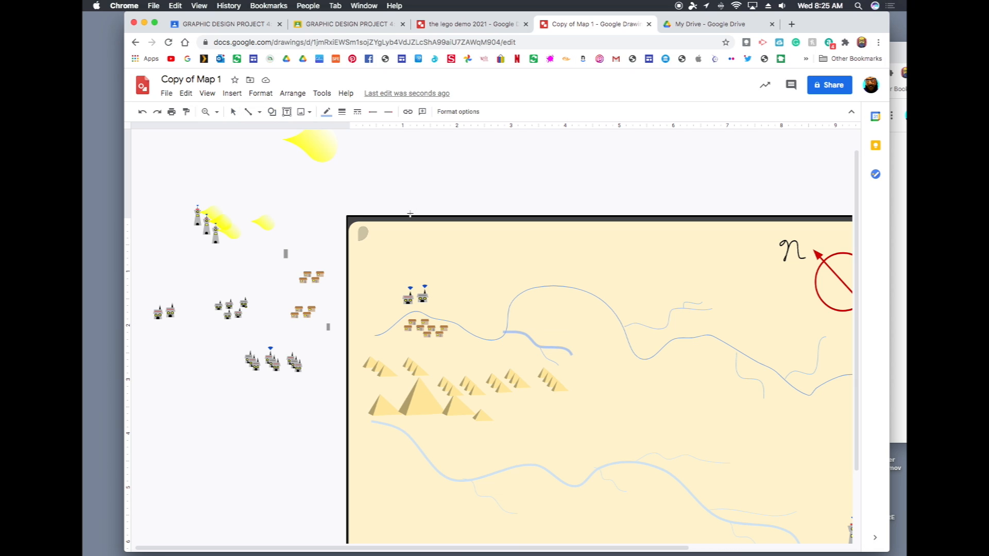
left_click_drag(400, 228, 511, 252)
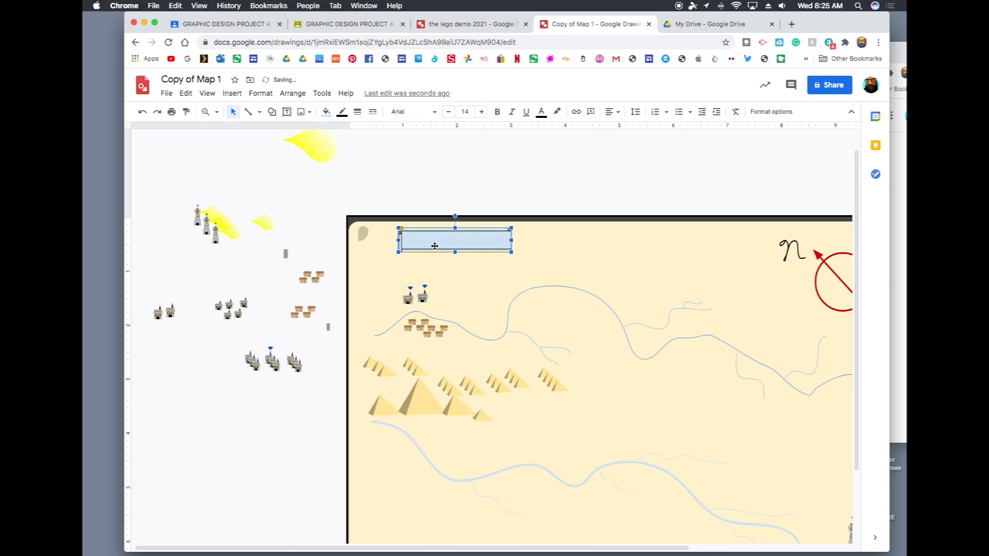
Set the font for the scroll banner's text to Pinyon Script
double_click(418, 243)
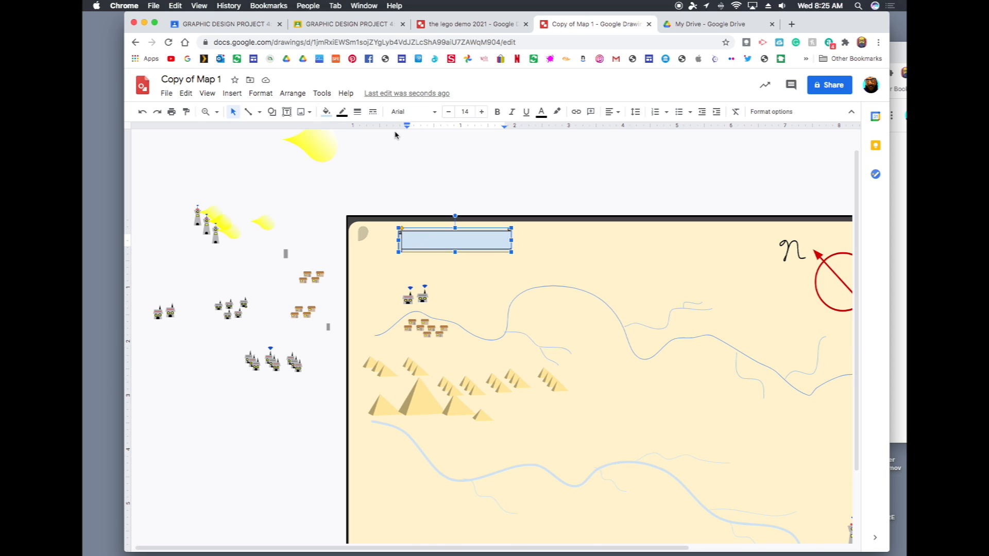
left_click(412, 111)
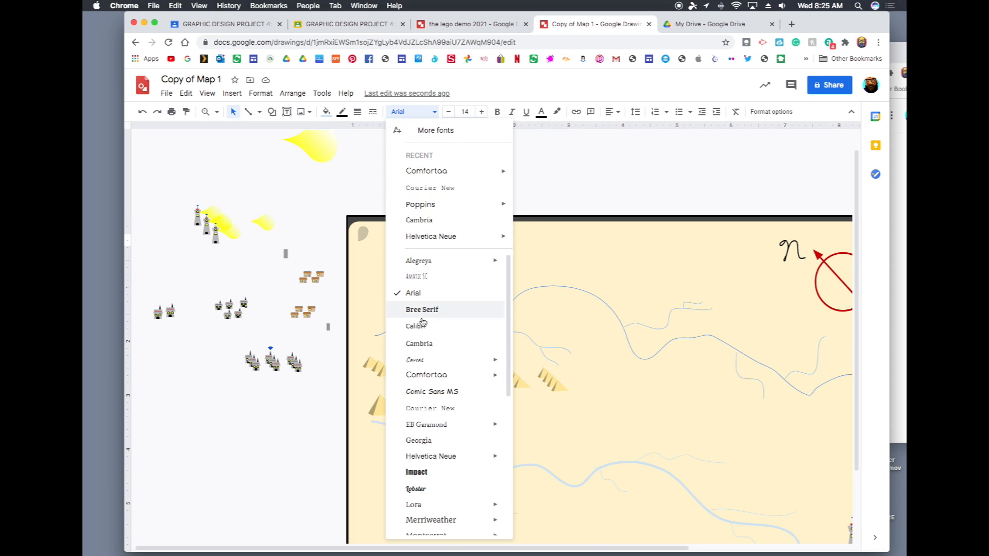
scroll(425, 428, "down", 3)
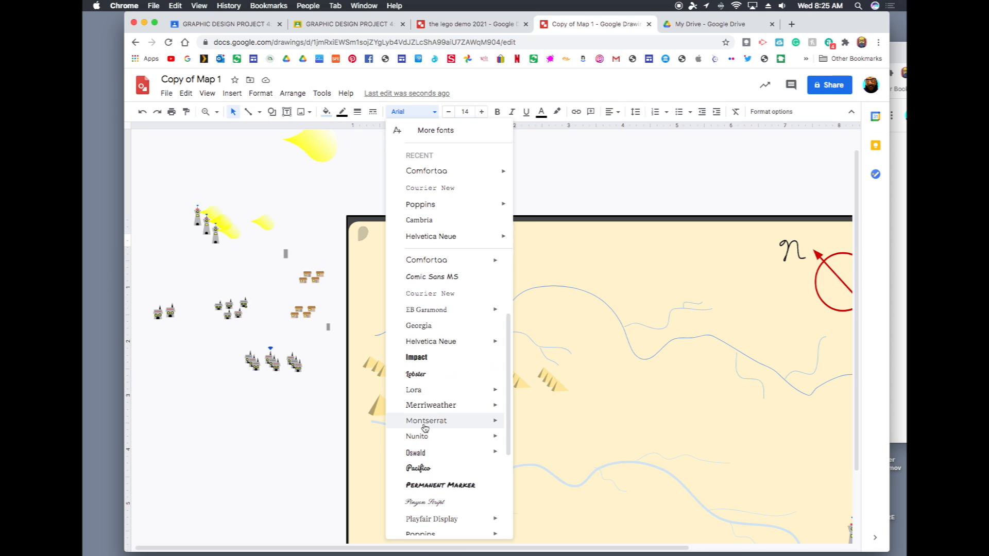
left_click(433, 502)
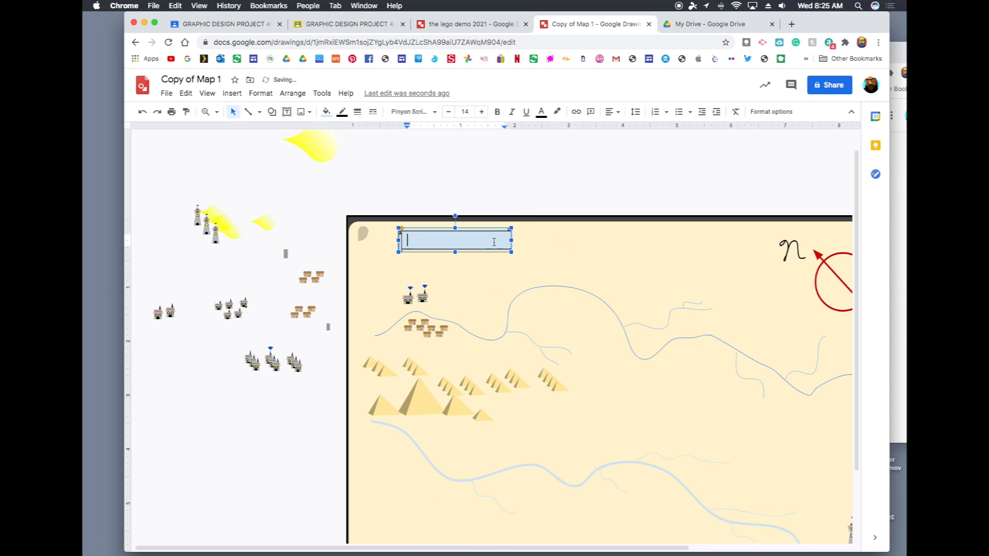
Fill the scroll banner with solid yellow
left_click(326, 112)
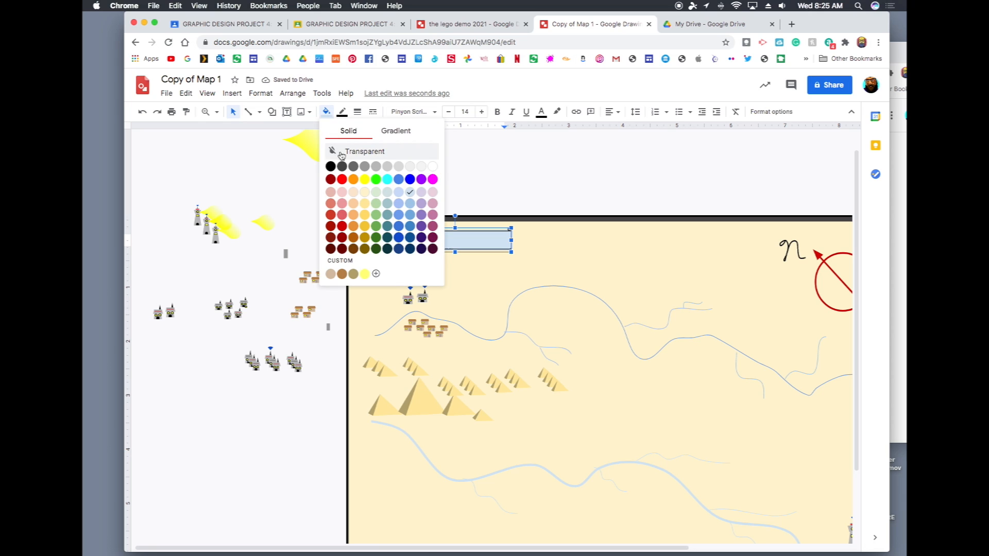
left_click(365, 180)
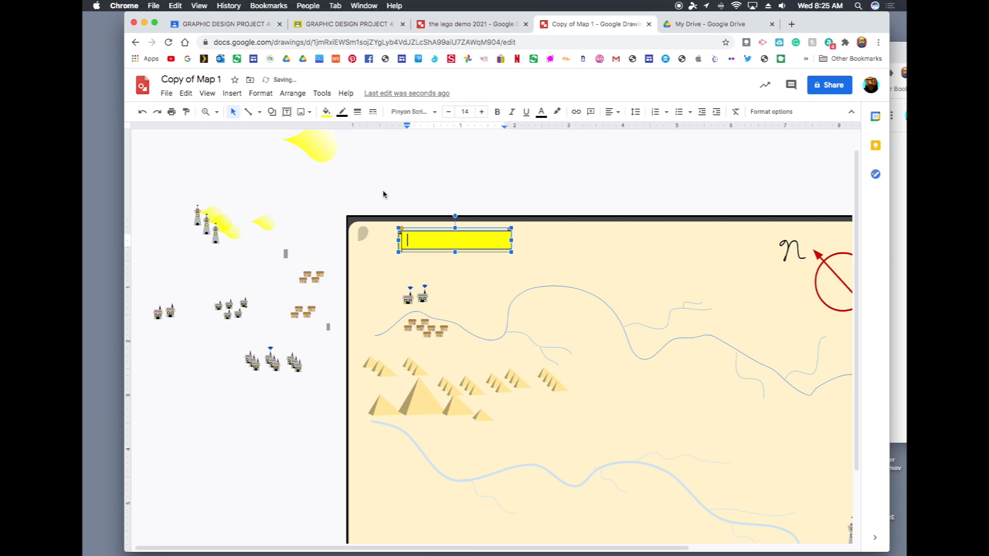
left_click(332, 113)
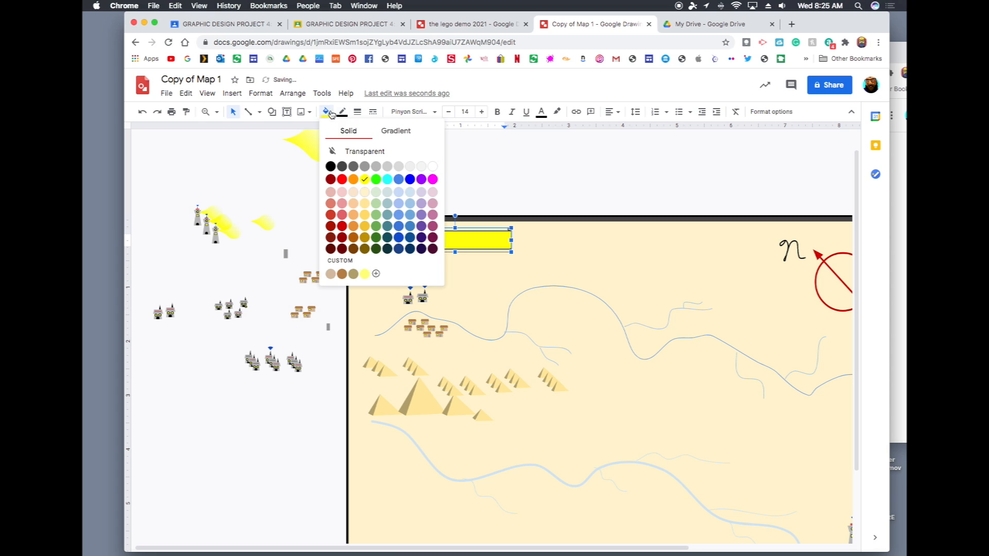
left_click(480, 179)
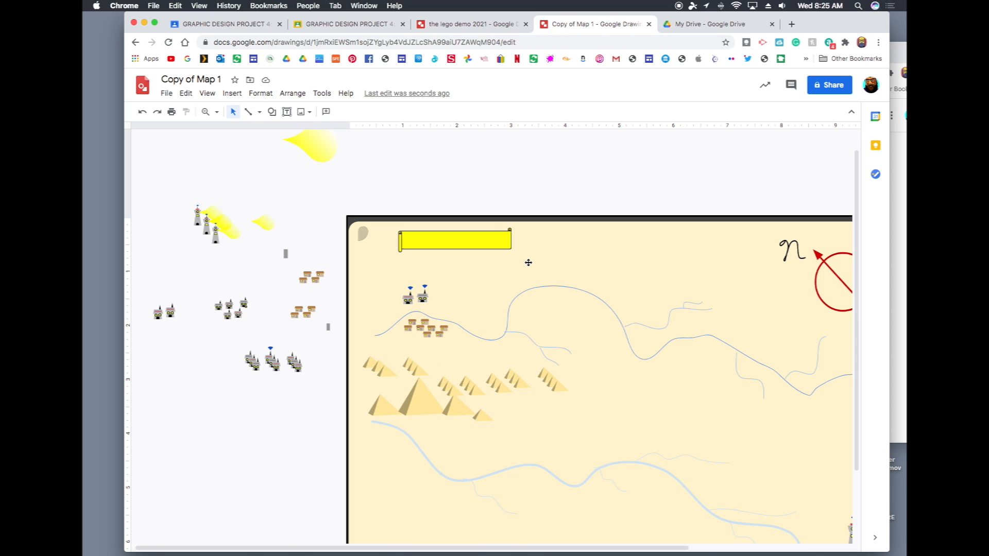
Draw a closed, elongated lake with the Curve tool below the thick light blue river, near its first lower tributary
left_click(271, 112)
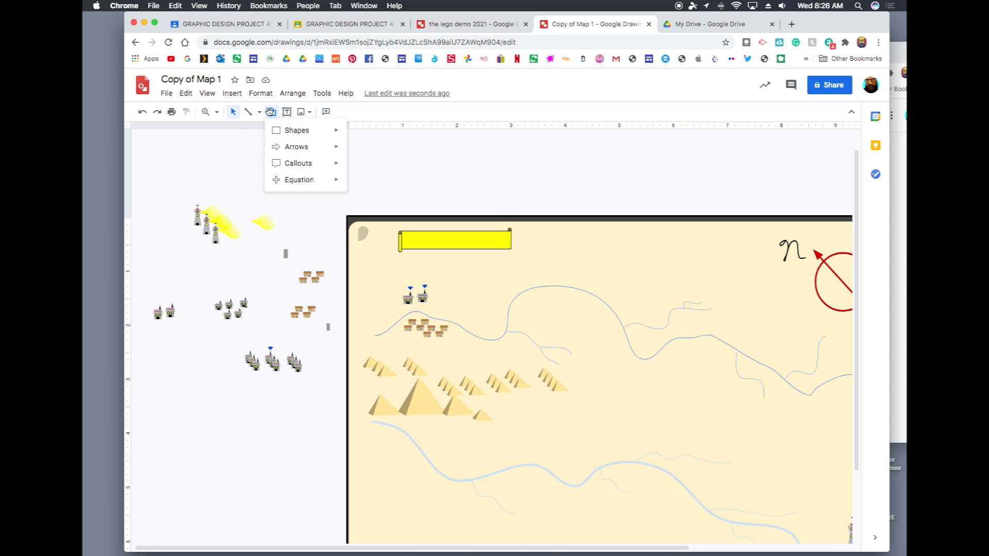
left_click(259, 112)
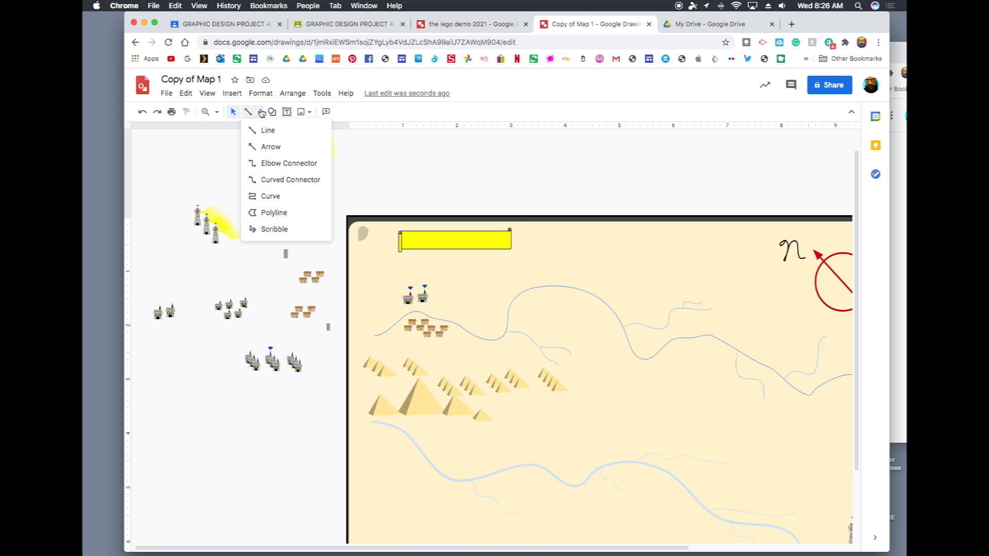
left_click(261, 199)
scroll(514, 353, "down", 3)
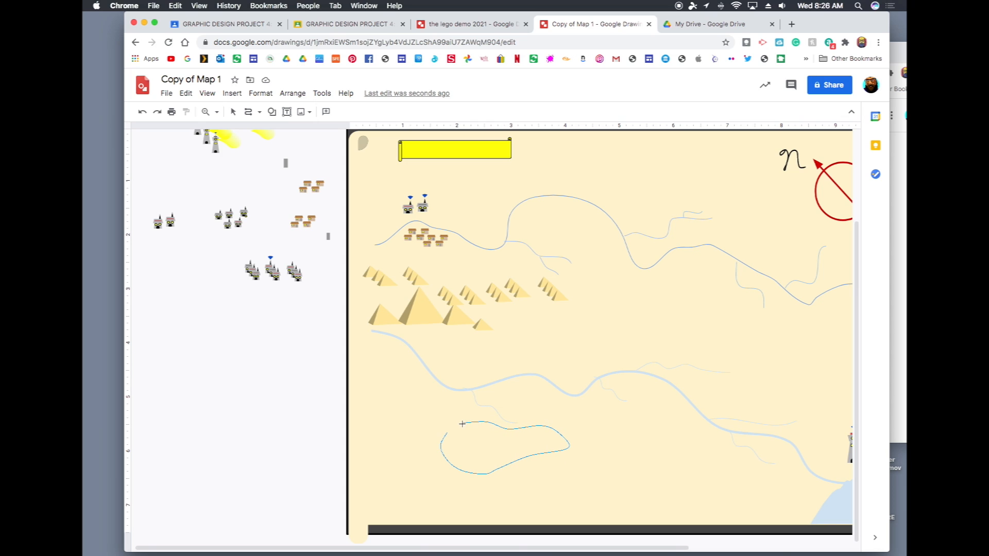
left_click(448, 431)
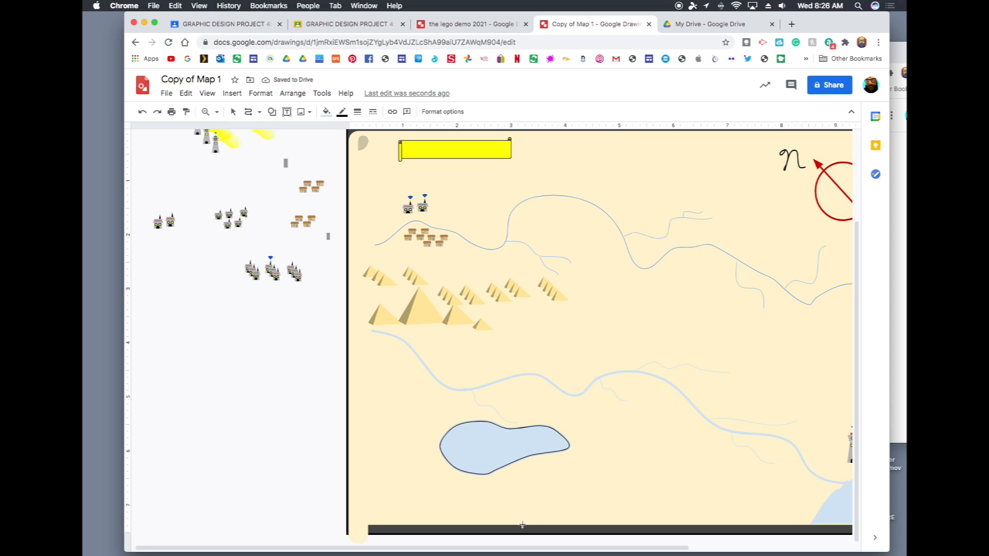
key("Escape")
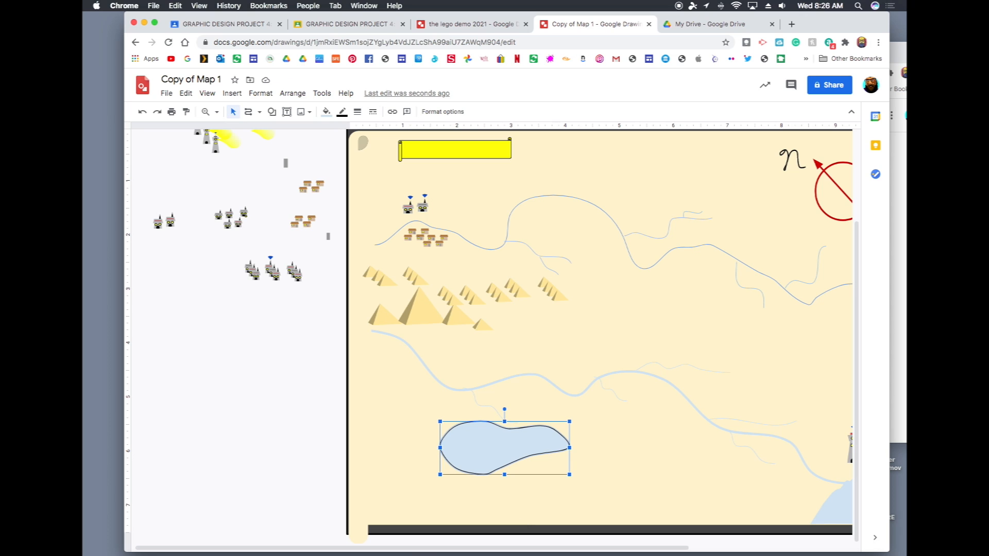
Flatten the lake's upper edge by moving its curve points, and shift the lake slightly so it meets the tributary
double_click(485, 440)
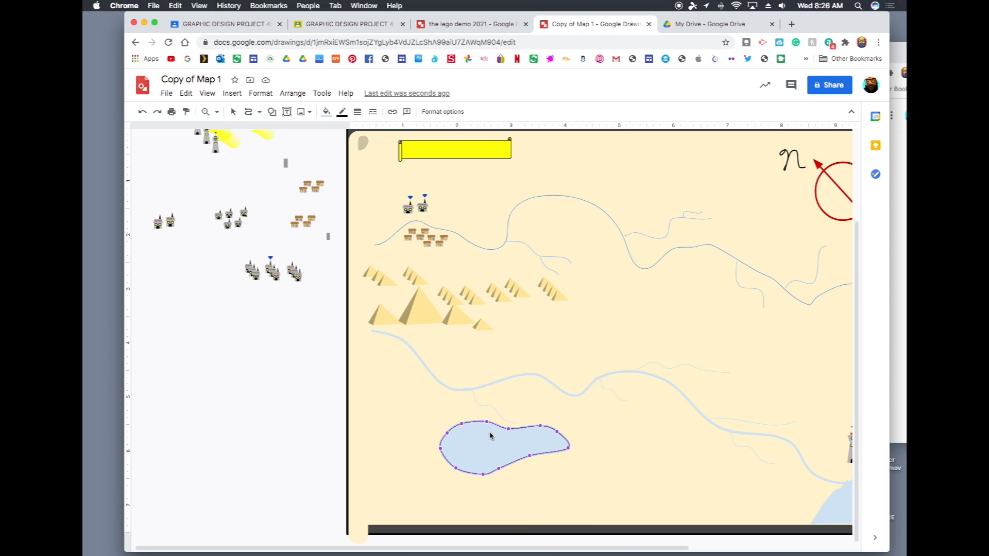
left_click_drag(487, 423, 461, 429)
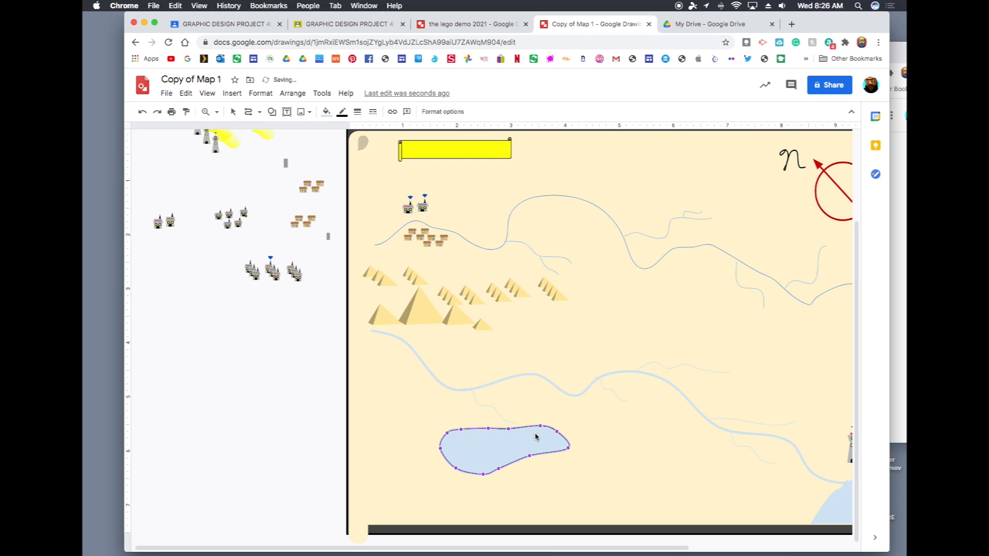
left_click_drag(540, 426, 507, 442)
left_click(502, 443)
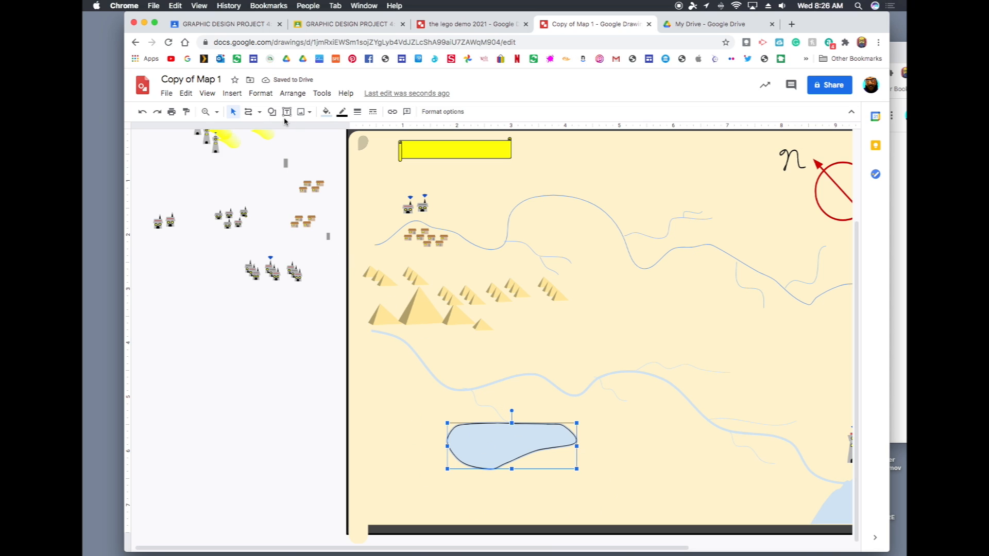
Make the lake's outline transparent
key("super+alt+plus")
key("super+alt+plus")
scroll(333, 162, "down", 10)
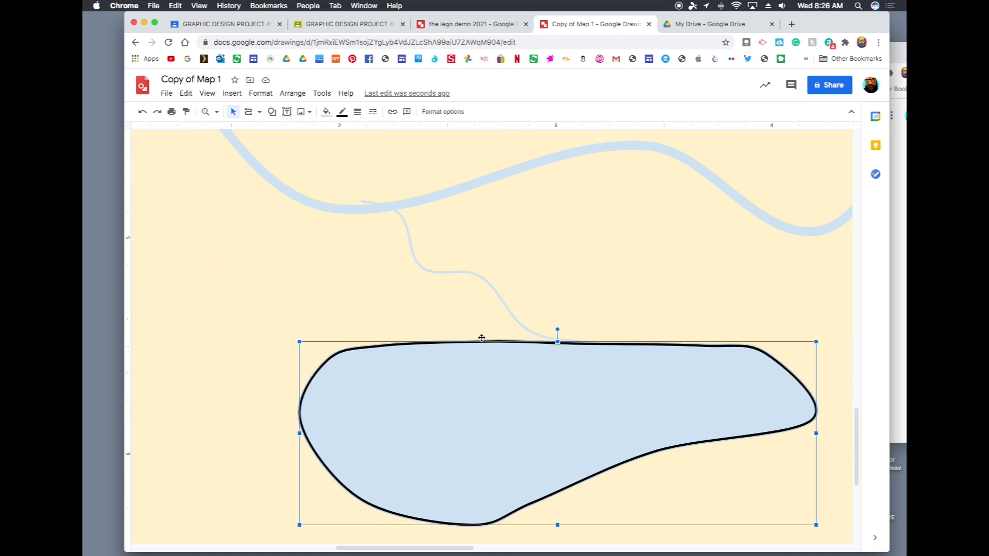
scroll(486, 302, "up", 3)
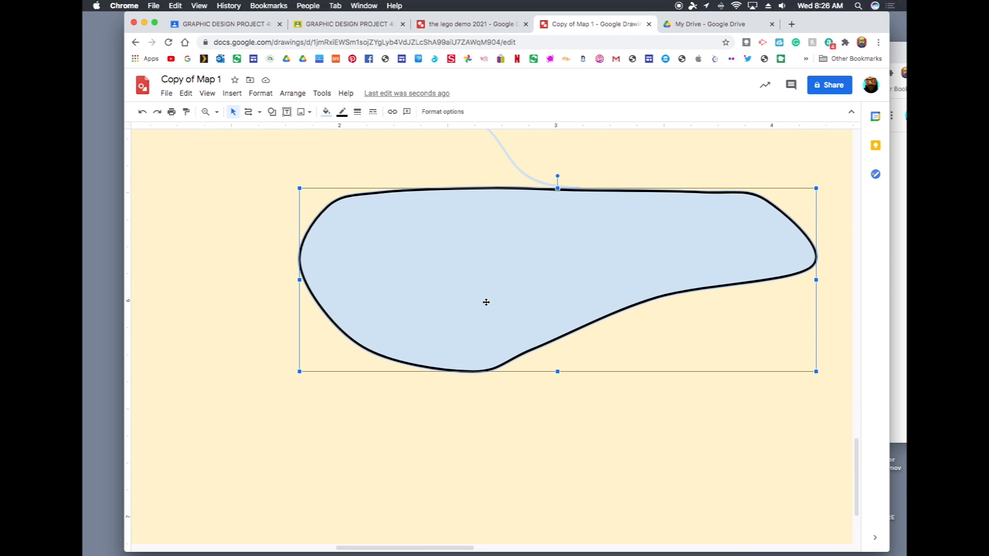
left_click(342, 112)
left_click(384, 133)
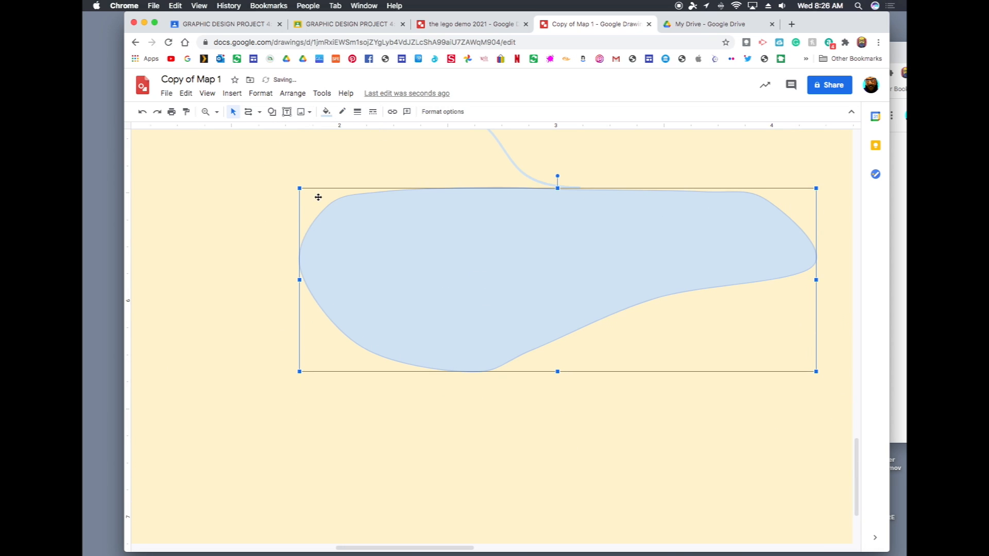
Draw a small, flat trapezoid about 0.2 inch wide in the upper left part of the lake
left_click(271, 112)
mouse_move(275, 135)
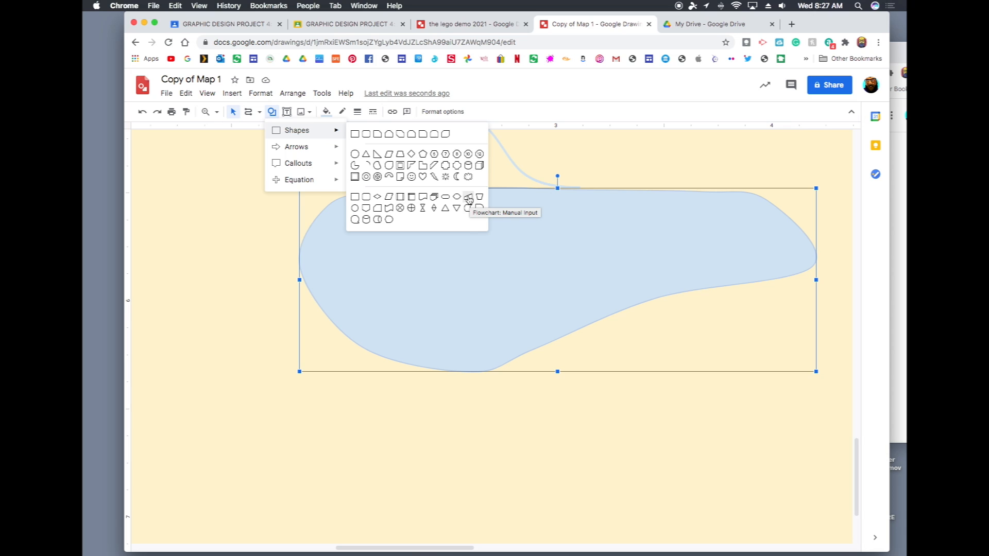
left_click(404, 155)
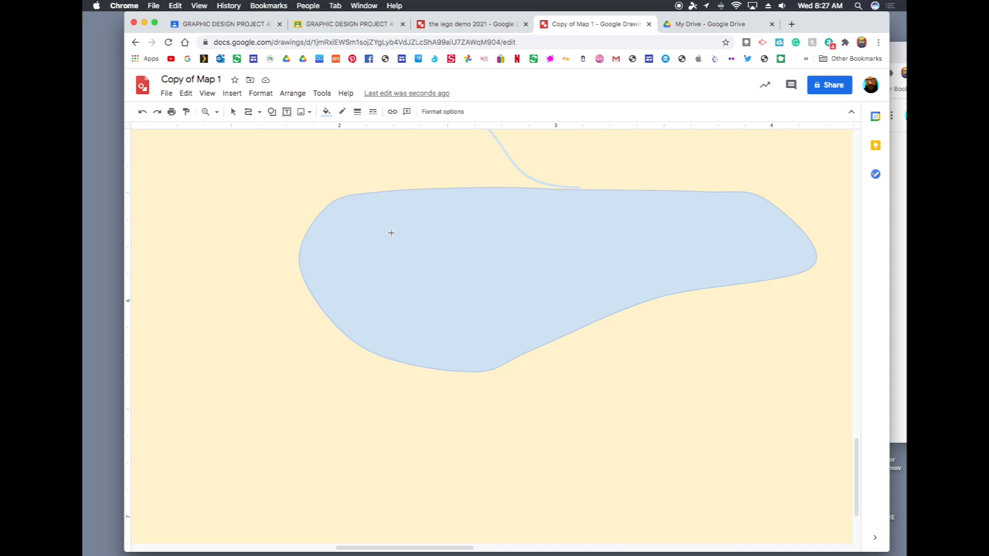
left_click_drag(381, 215, 427, 231)
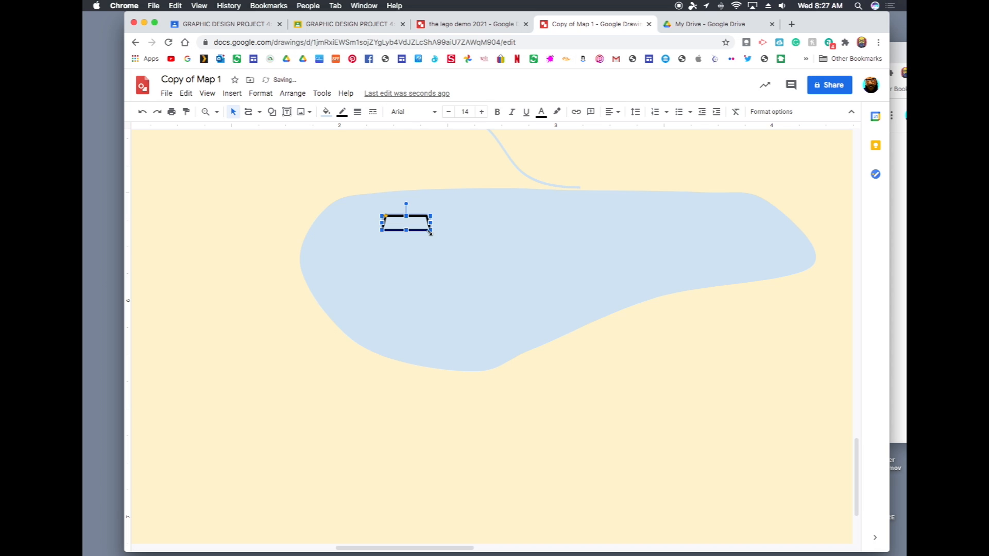
Give the trapezoid a red fill with a transparent outline, and rotate it upside down to form a boat hull
left_click(343, 113)
left_click(374, 136)
left_click(325, 115)
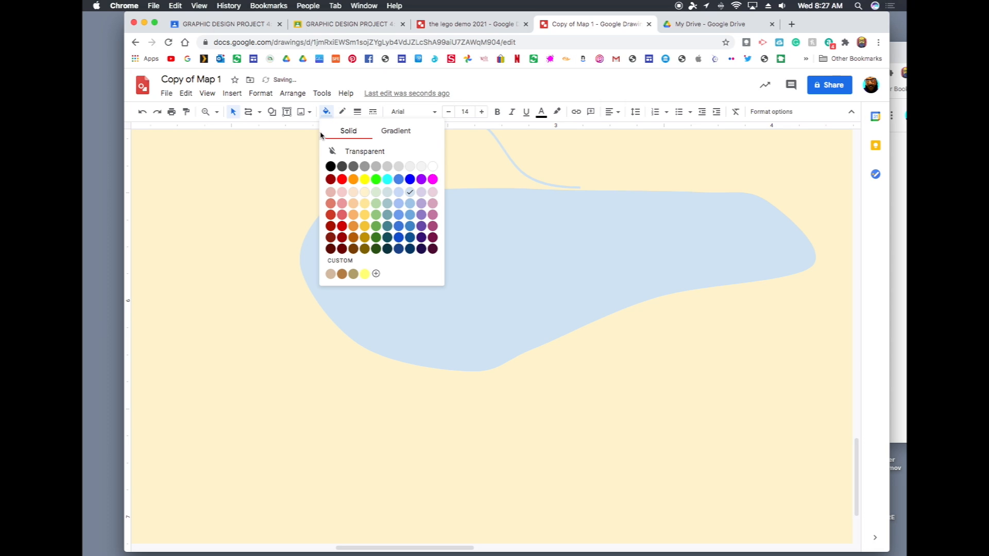
left_click(342, 180)
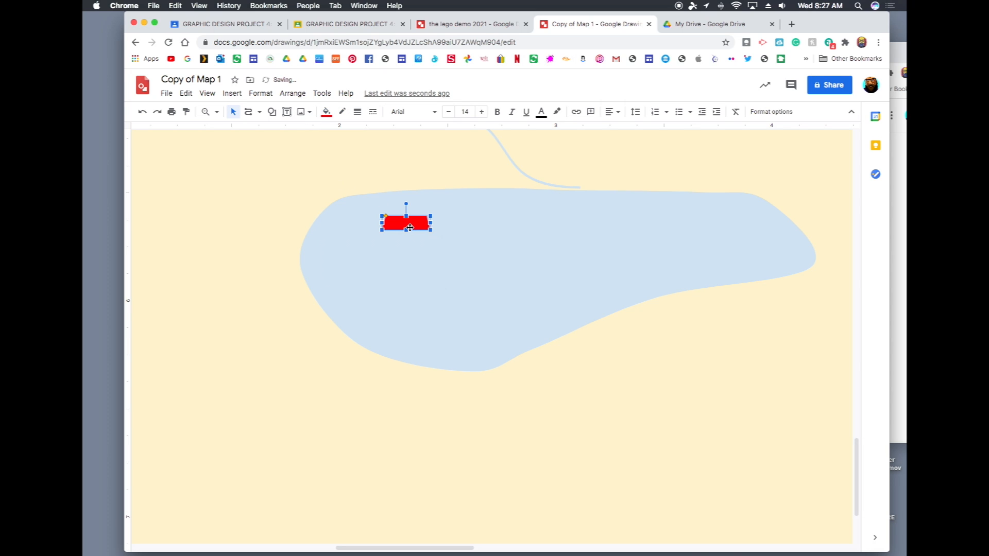
left_click_drag(406, 204, 406, 242)
left_click(254, 235)
Draw a small rectangle on the upper edge of the red boat hull, narrower than the hull
left_click(272, 112)
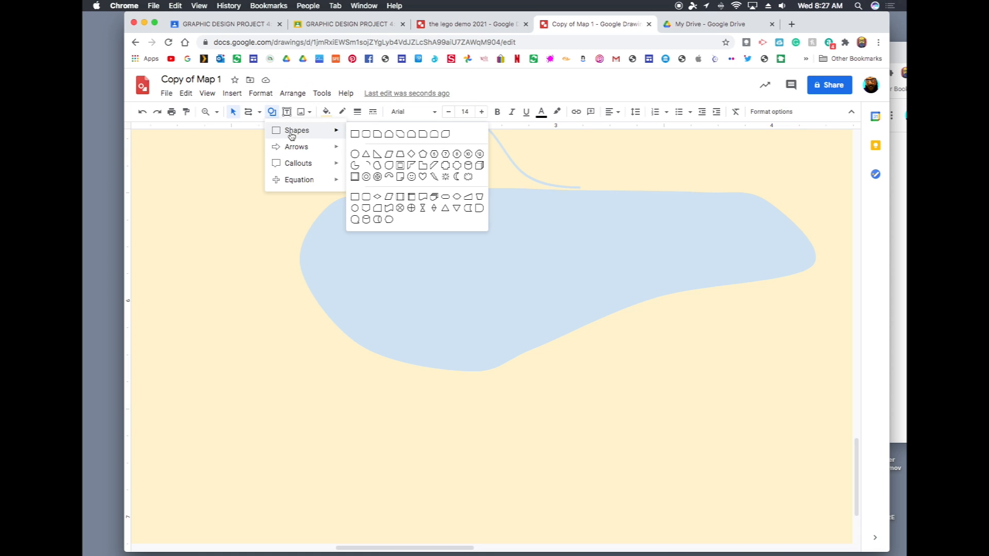
left_click(355, 134)
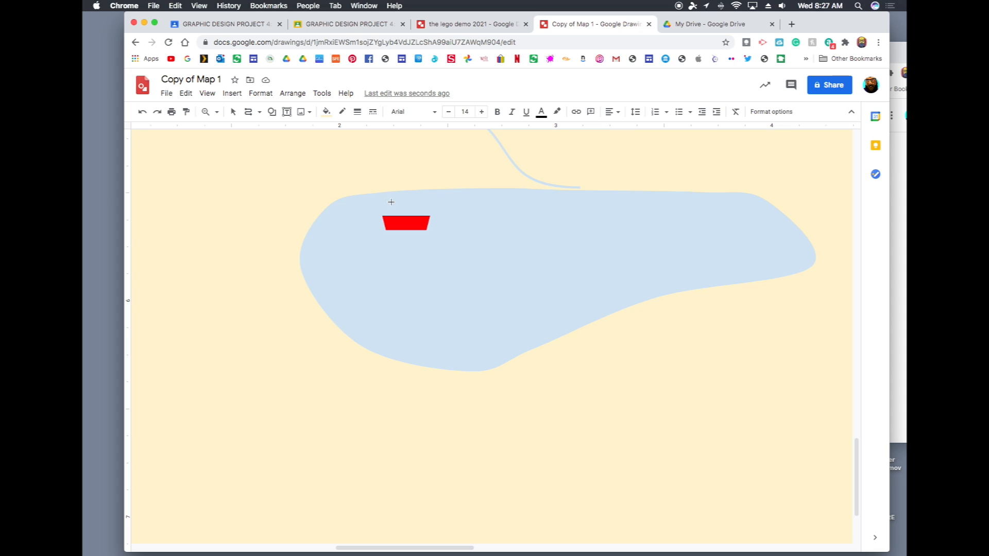
mouse_move(393, 210)
left_mouse_down()
mouse_move(412, 223)
mouse_move(418, 216)
left_mouse_up()
key("super+alt+equal")
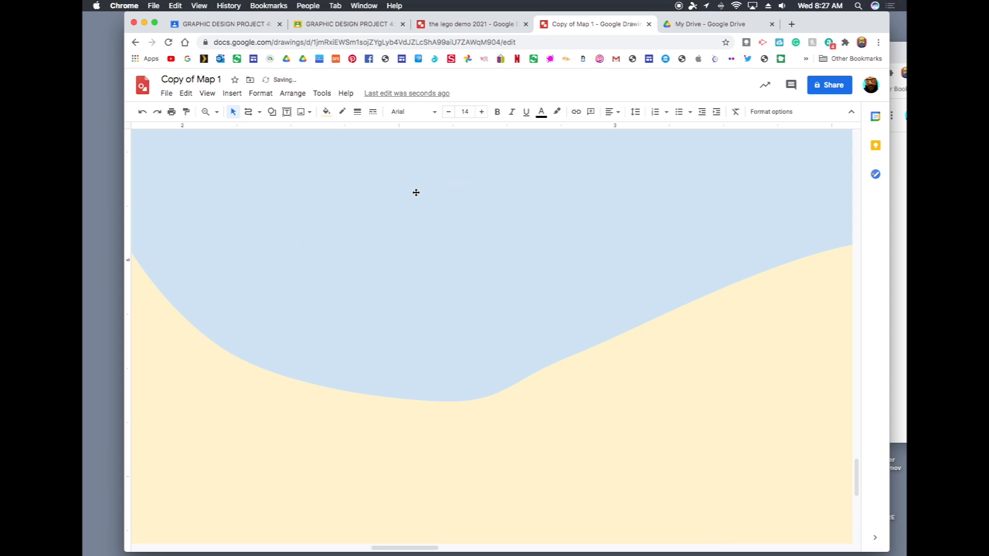
scroll(417, 195, "up", 10)
scroll(395, 269, "down", 6)
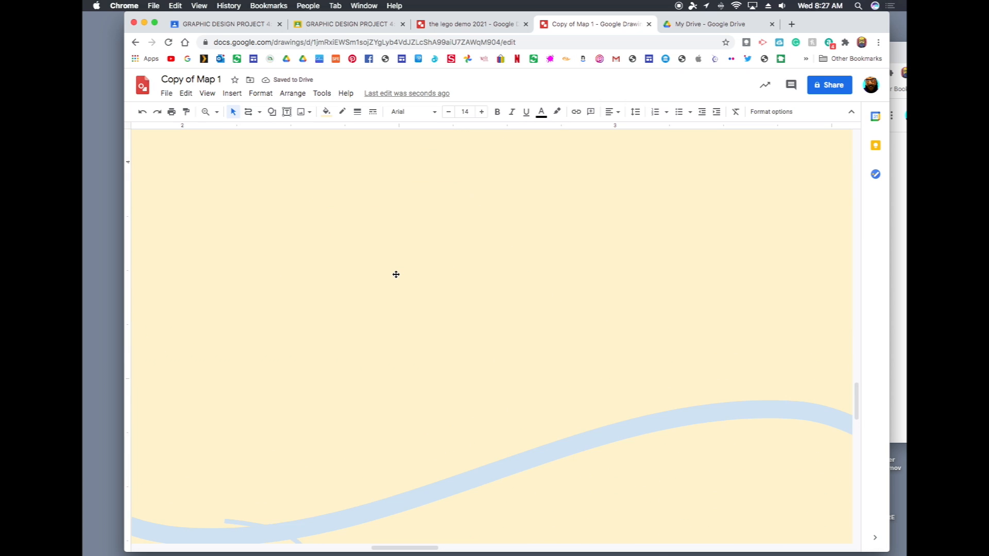
Fill the small rectangle above the red boat hull with white and reduce its height to form a low cabin
scroll(396, 275, "down", 5)
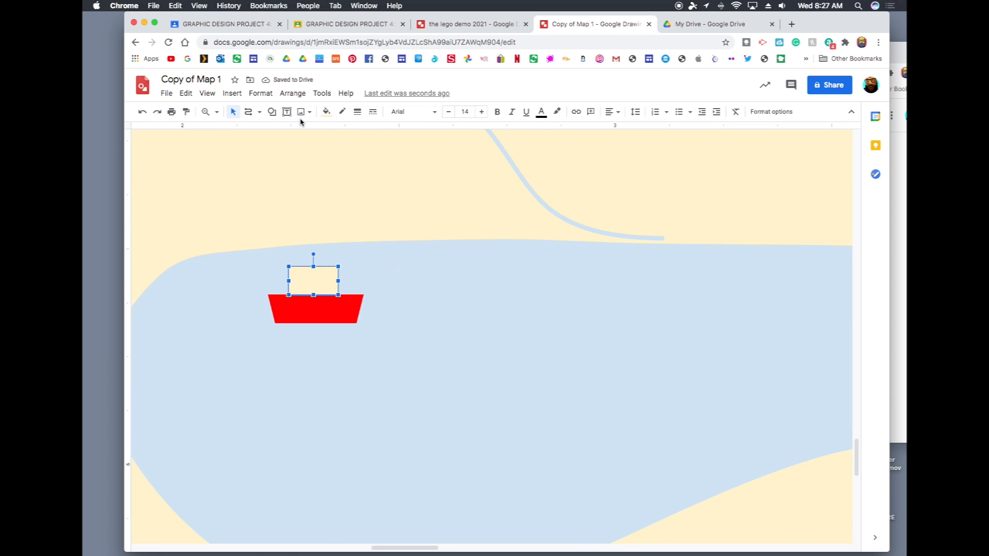
left_click(326, 112)
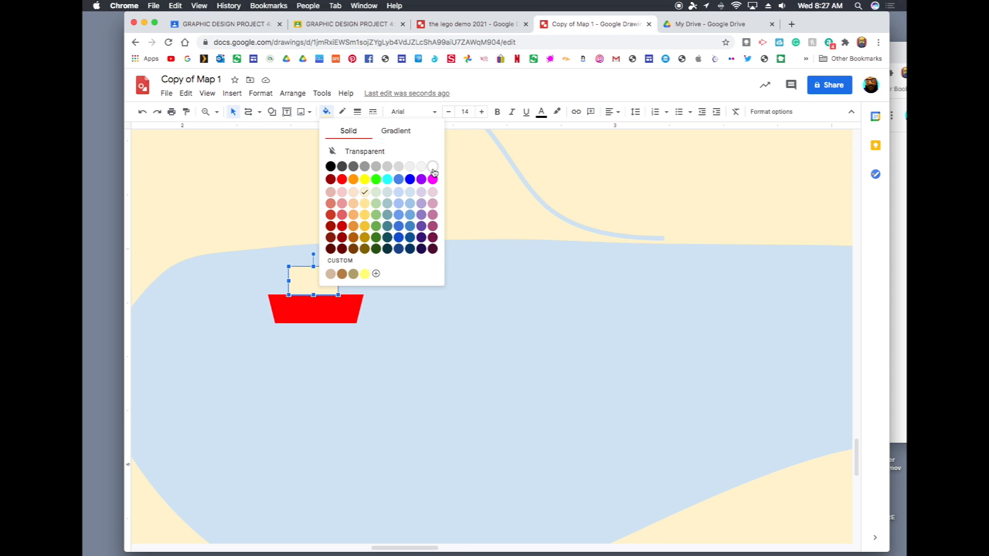
left_click(433, 167)
left_click_drag(314, 267, 316, 280)
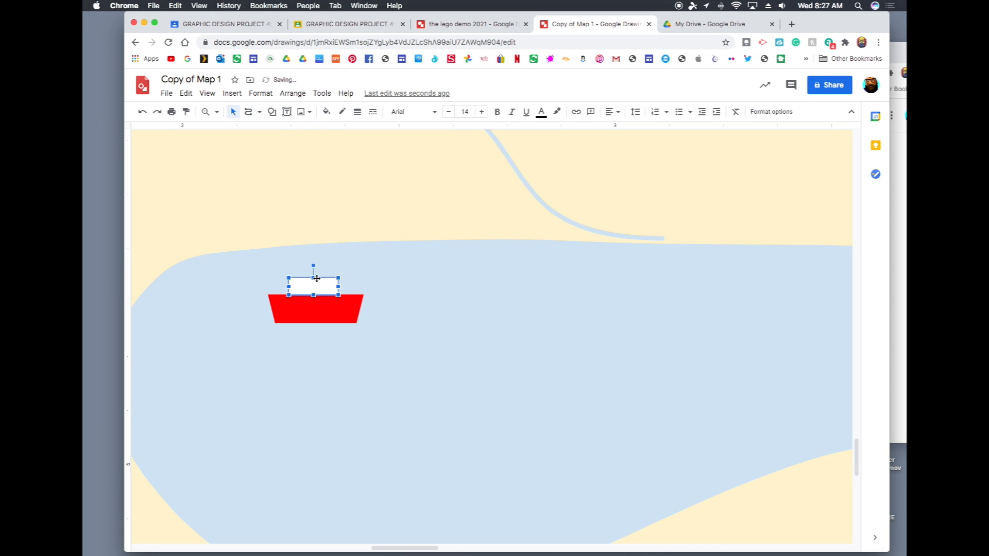
Duplicate the white cabin, make the copy a small upright red rectangle, and place it on the cabin's upper right as a funnel
key("ctrl+d")
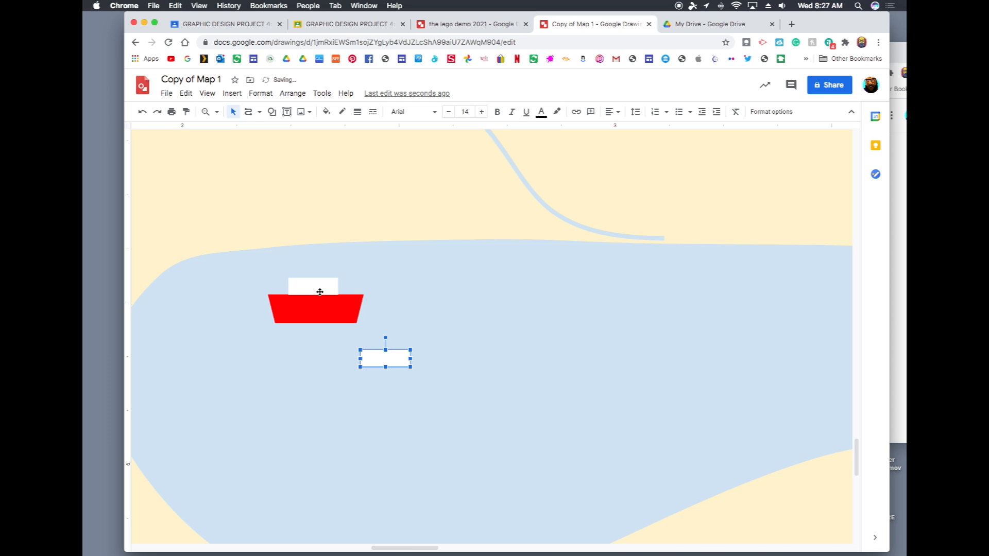
left_click_drag(387, 339, 384, 370)
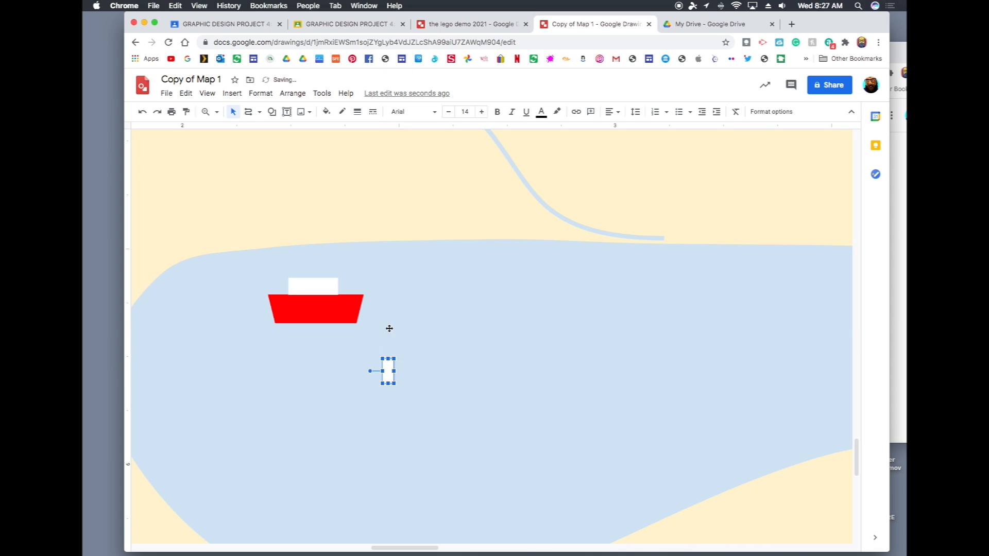
left_click(326, 111)
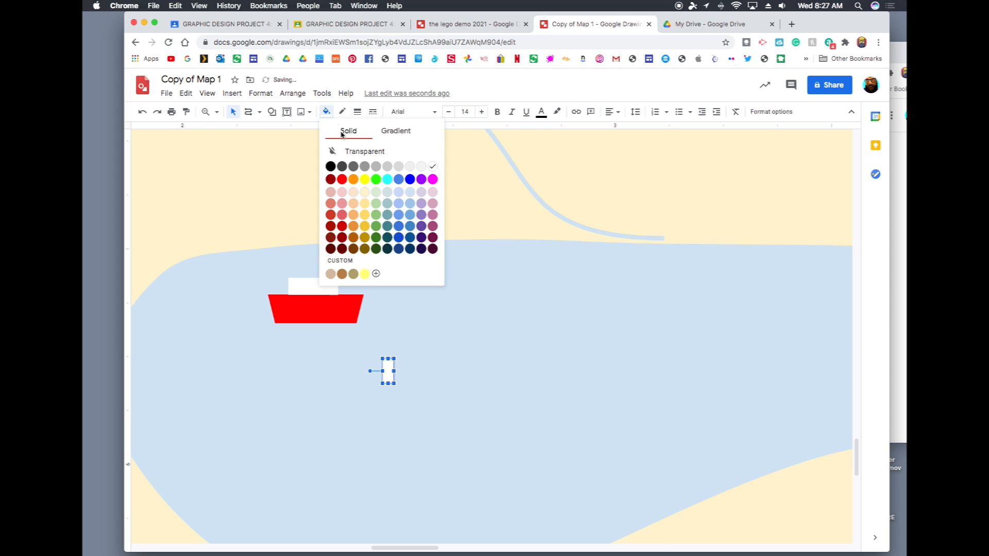
left_click(342, 179)
left_click_drag(385, 373, 324, 264)
left_click_drag(324, 265, 326, 259)
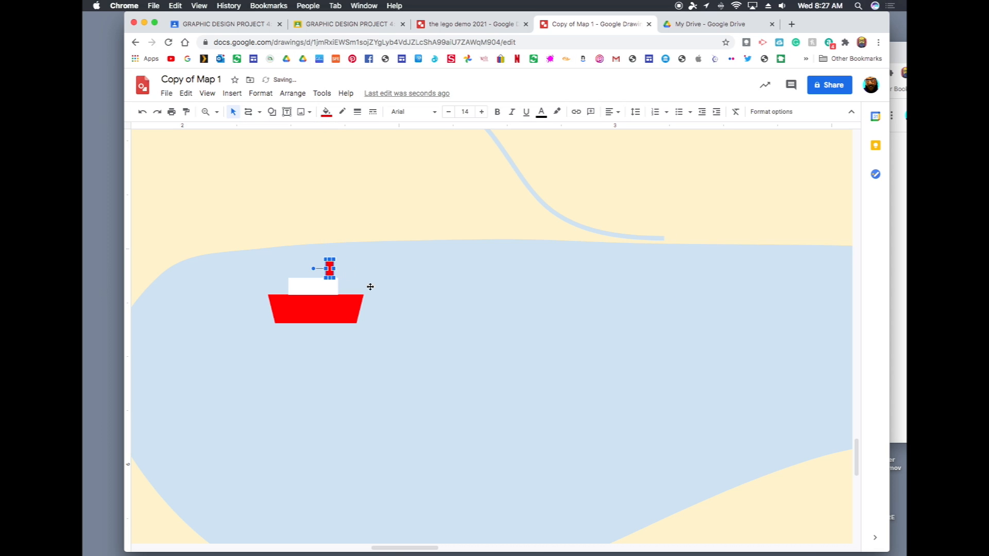
left_click(433, 328)
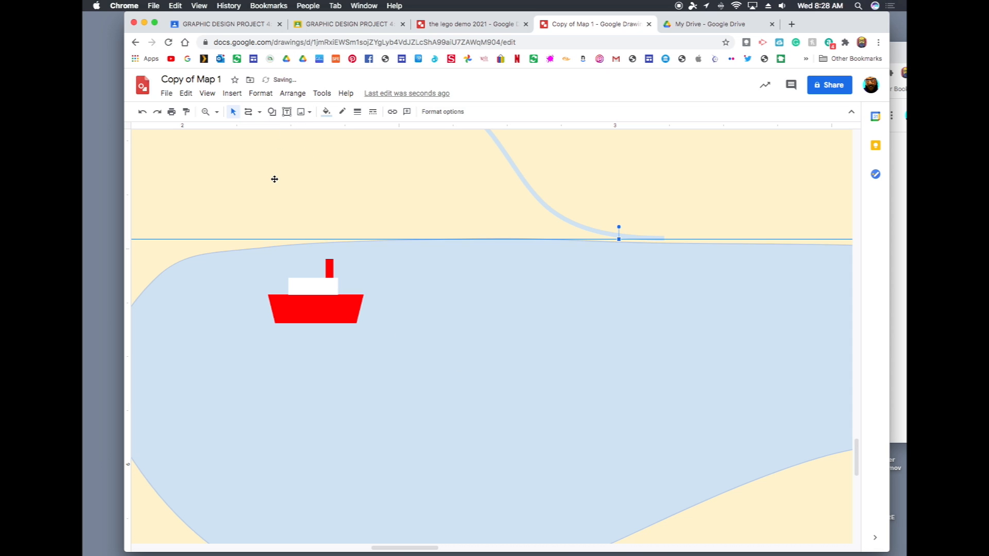
Draw a small black-outlined circle at the left of the boat's white cabin as a porthole and place a copy beside it
left_click(271, 112)
mouse_move(324, 134)
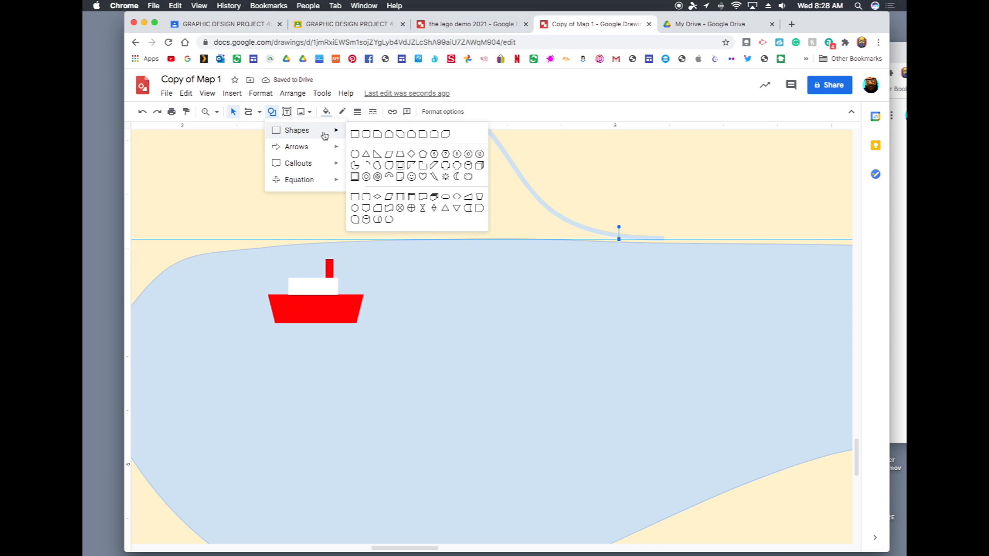
left_click(360, 160)
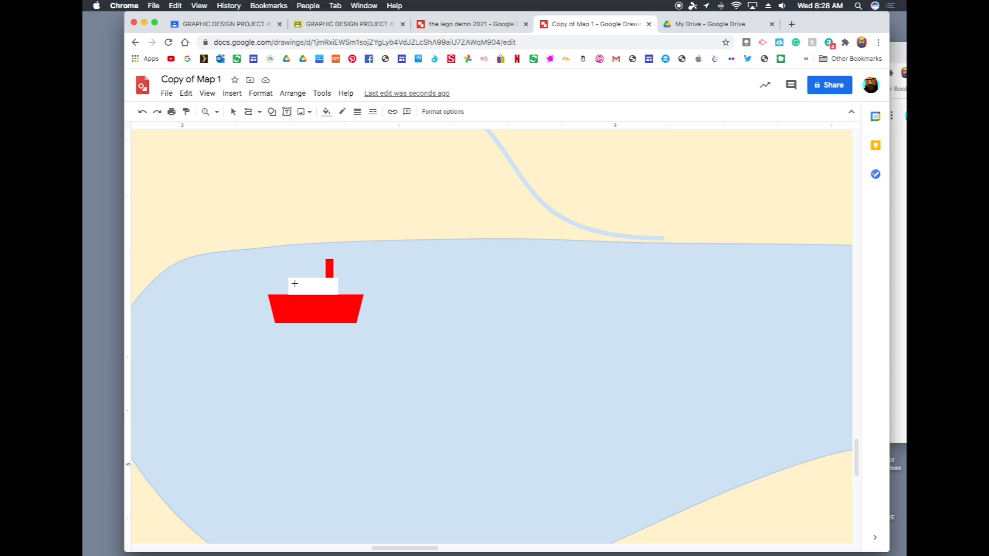
left_click_drag(292, 280, 304, 292)
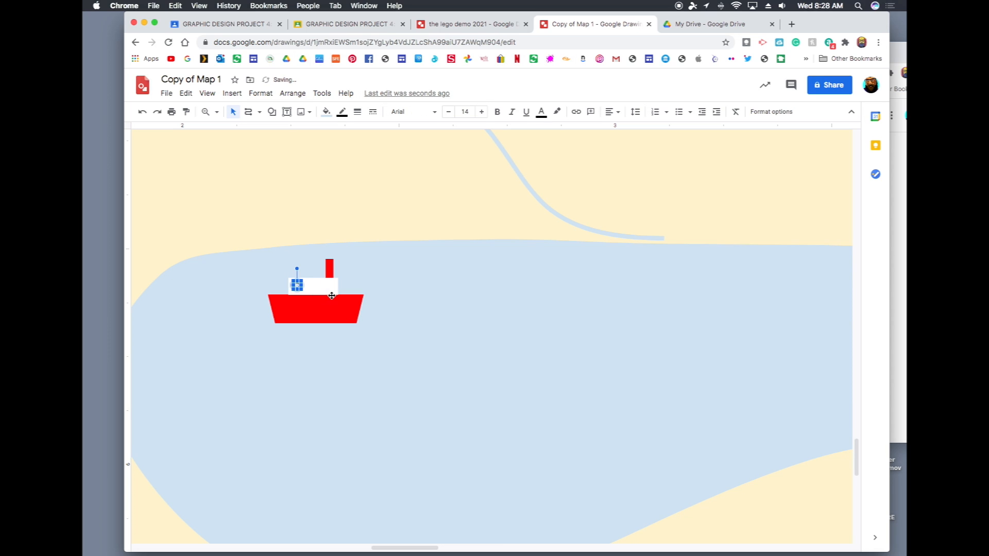
key("super+v")
left_click_drag(369, 358, 314, 284)
left_click(454, 335)
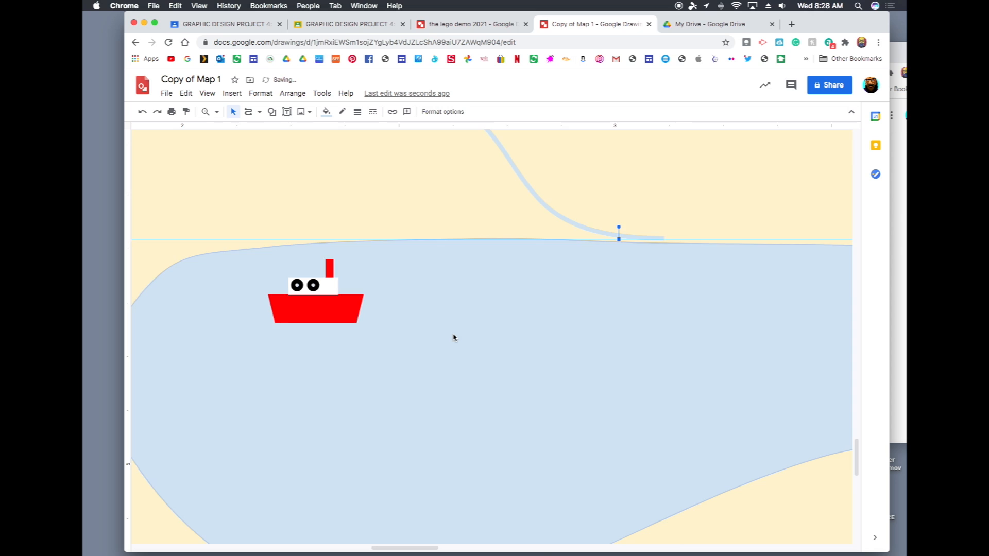
key("alt+super+minus")
key("alt+super+minus")
key("alt+super+minus")
scroll(490, 348, "up", 2)
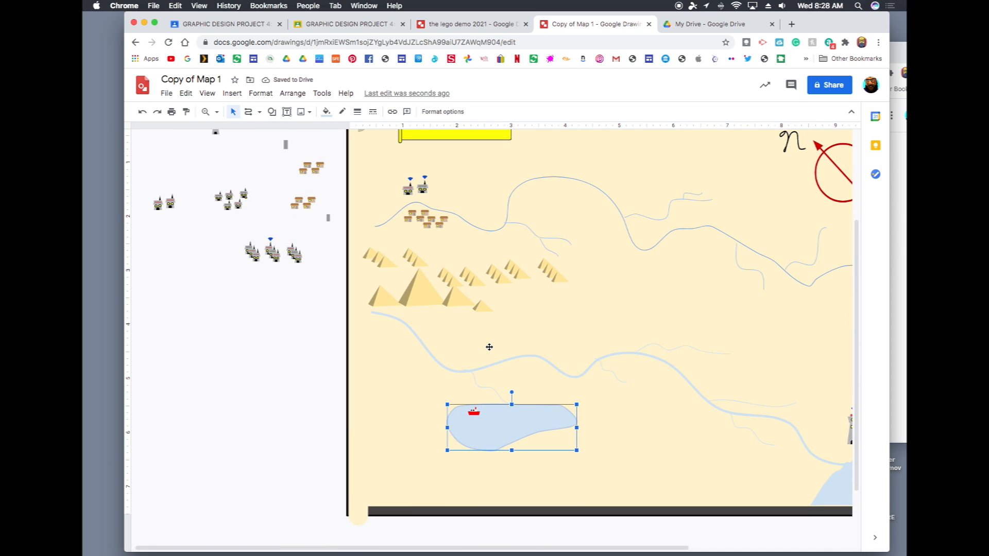
key("alt+super+minus")
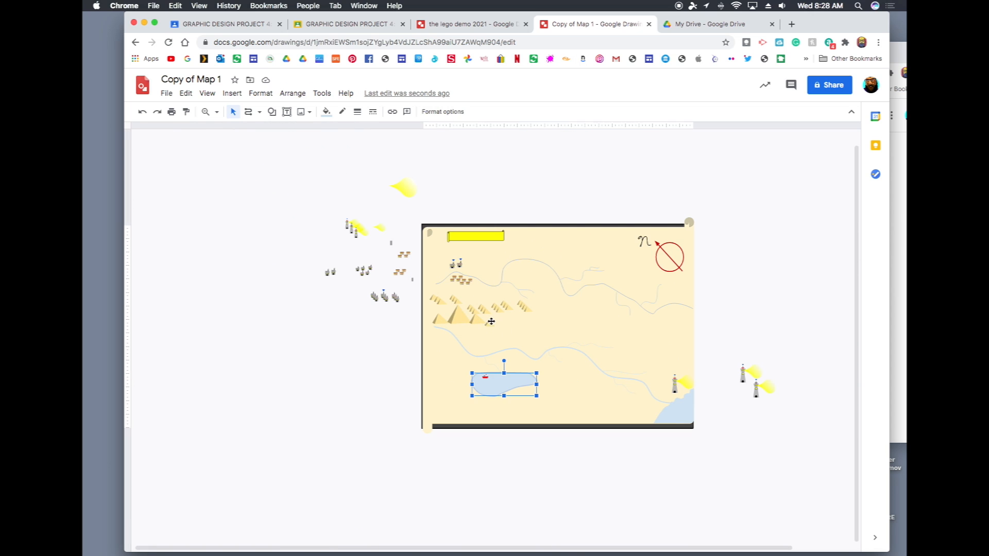